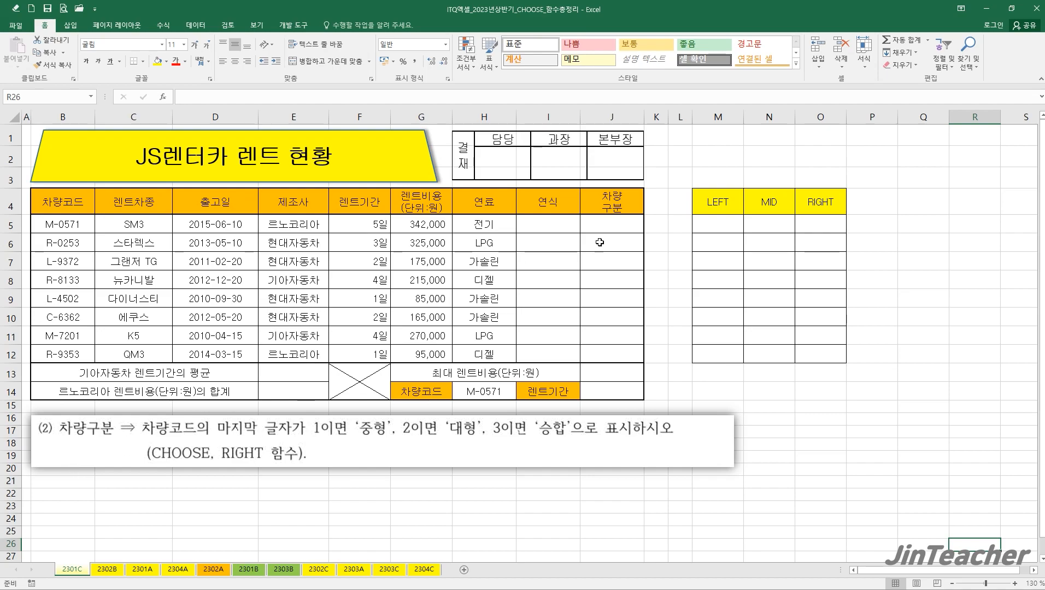
drag(607, 230, 620, 357)
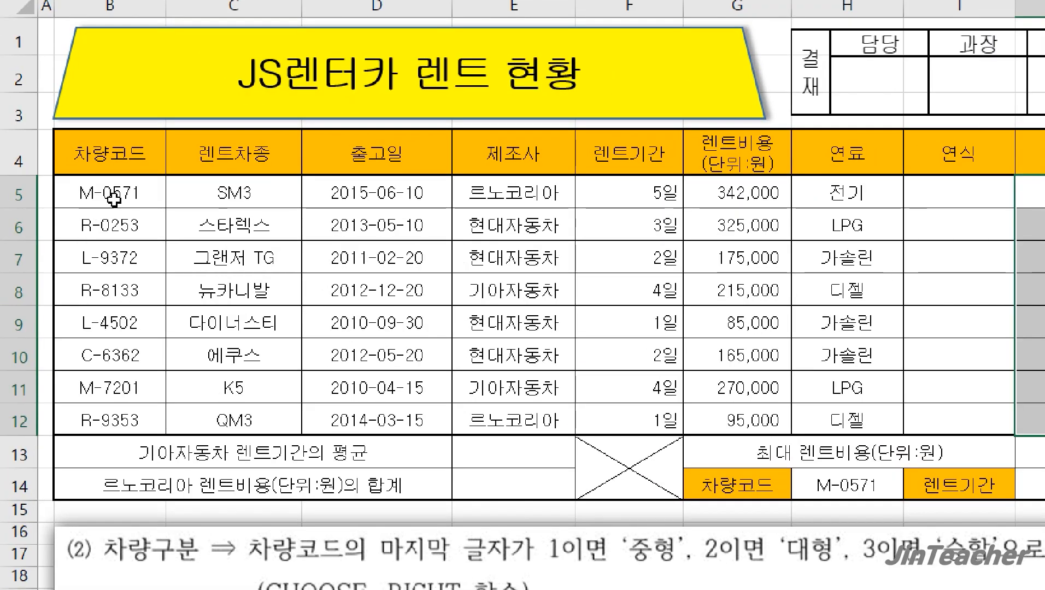
drag(83, 227, 81, 368)
drag(141, 446, 143, 421)
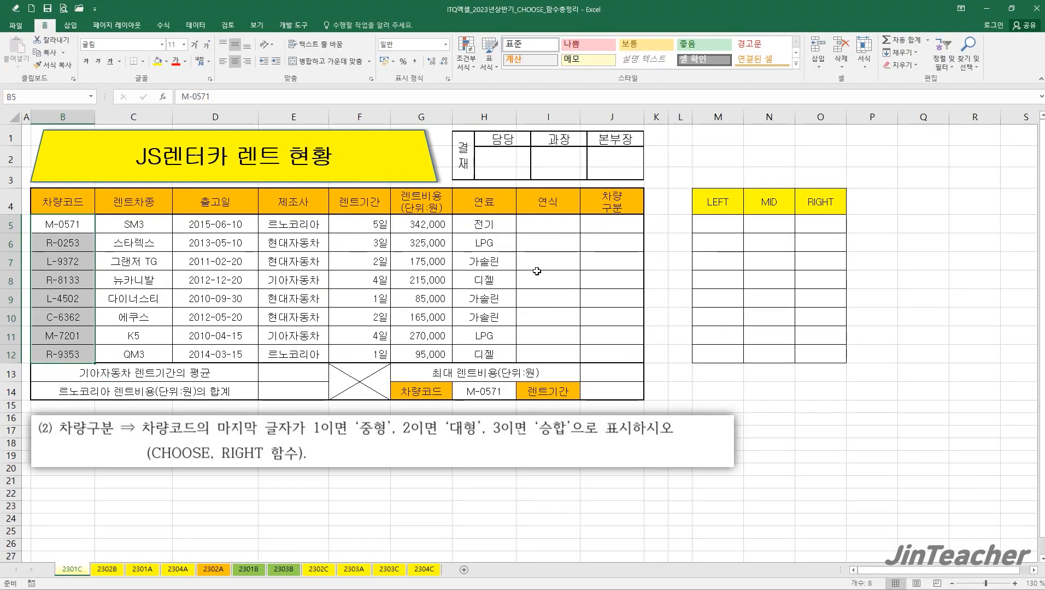
click(675, 243)
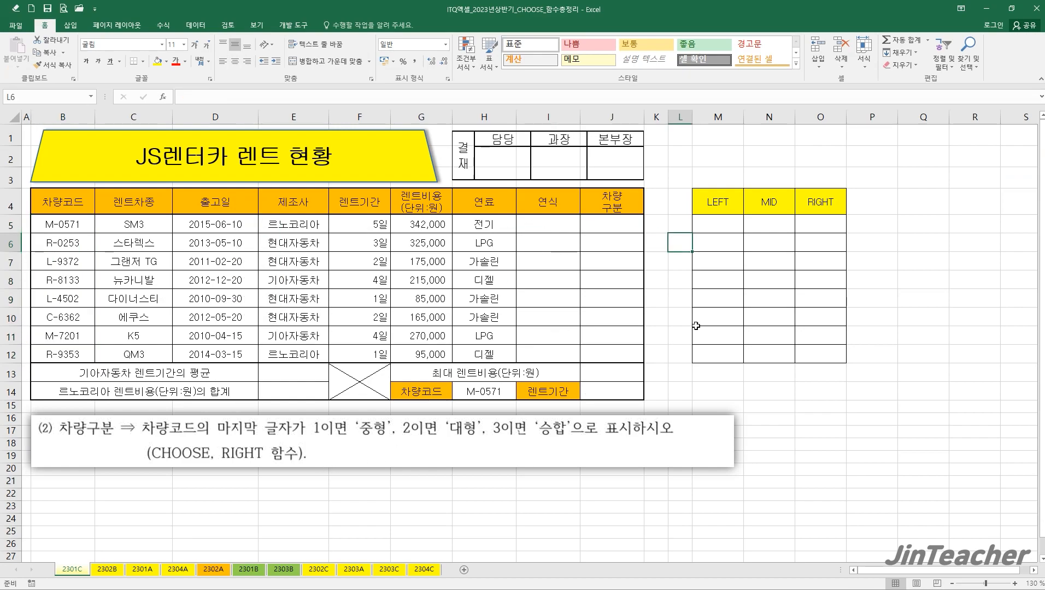
drag(725, 208, 810, 204)
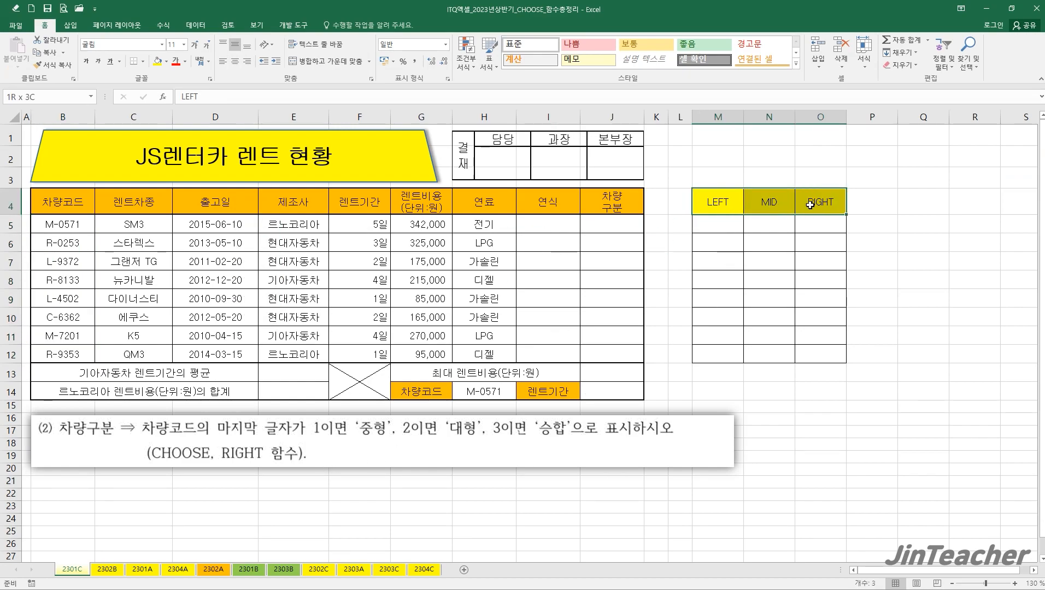
Start a LEFT function in cell M5, choosing it from the category that lists all functions
click(716, 222)
click(169, 96)
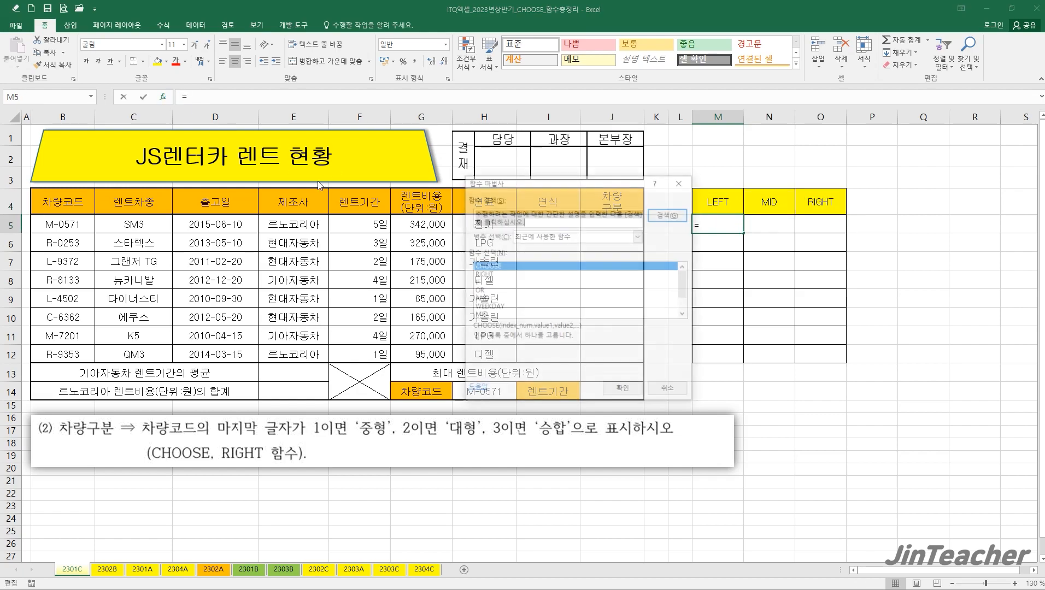
click(445, 225)
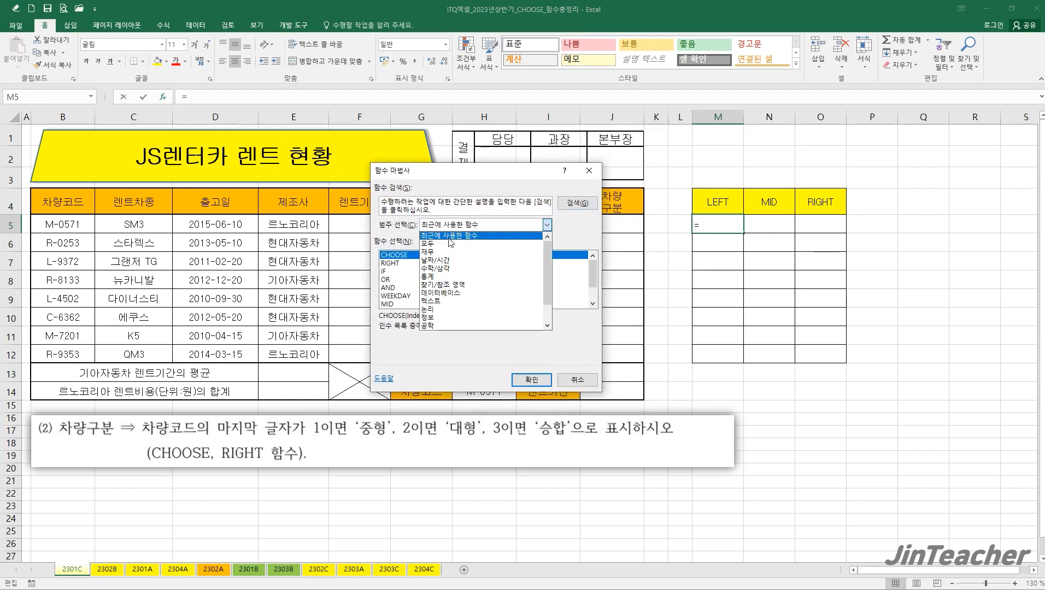
click(443, 250)
click(445, 225)
click(440, 243)
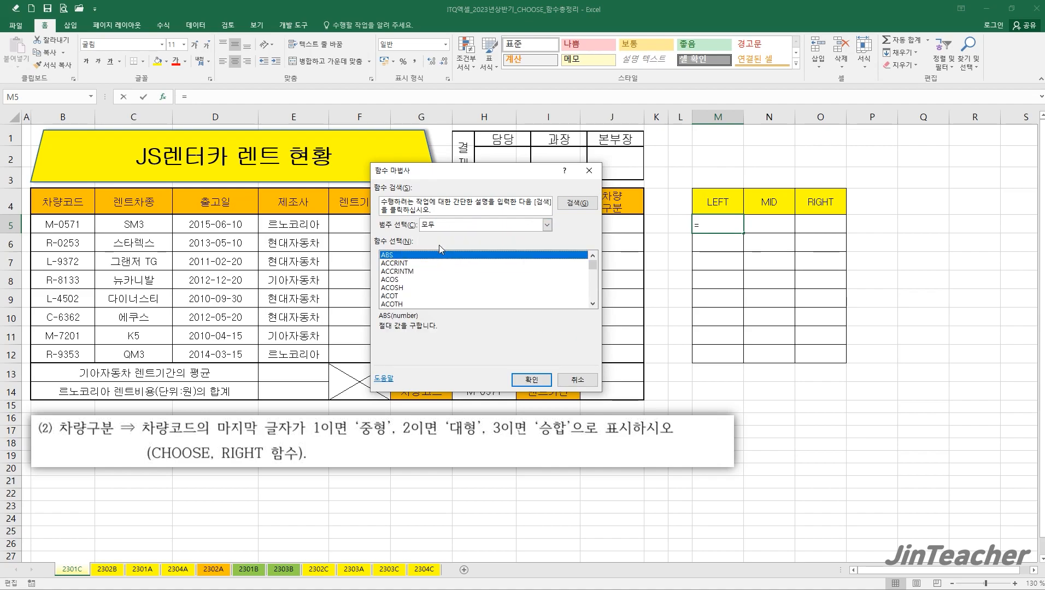
click(436, 272)
key(l)
scroll(436, 274, down, 1)
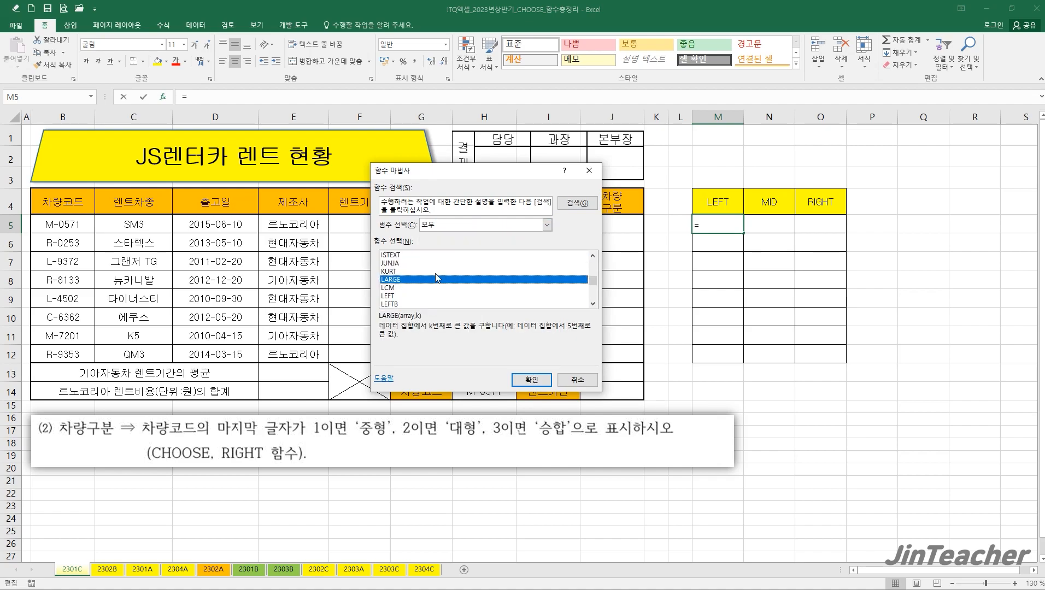
click(411, 296)
key(Return)
Extract 1 character from B5 with the LEFT function and fill the formula down to M12
drag(415, 317, 194, 307)
click(59, 222)
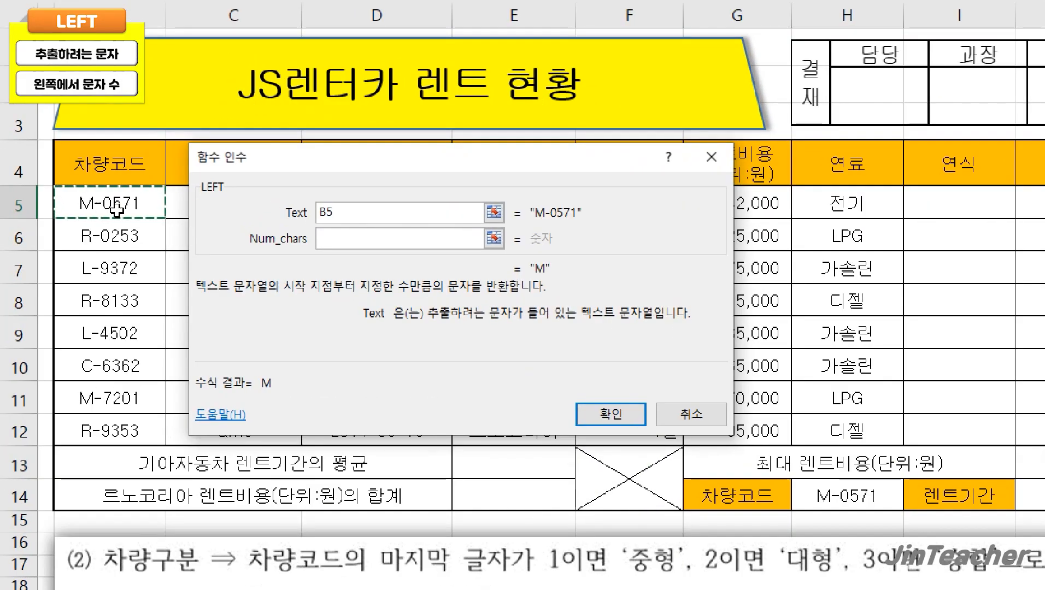
click(340, 240)
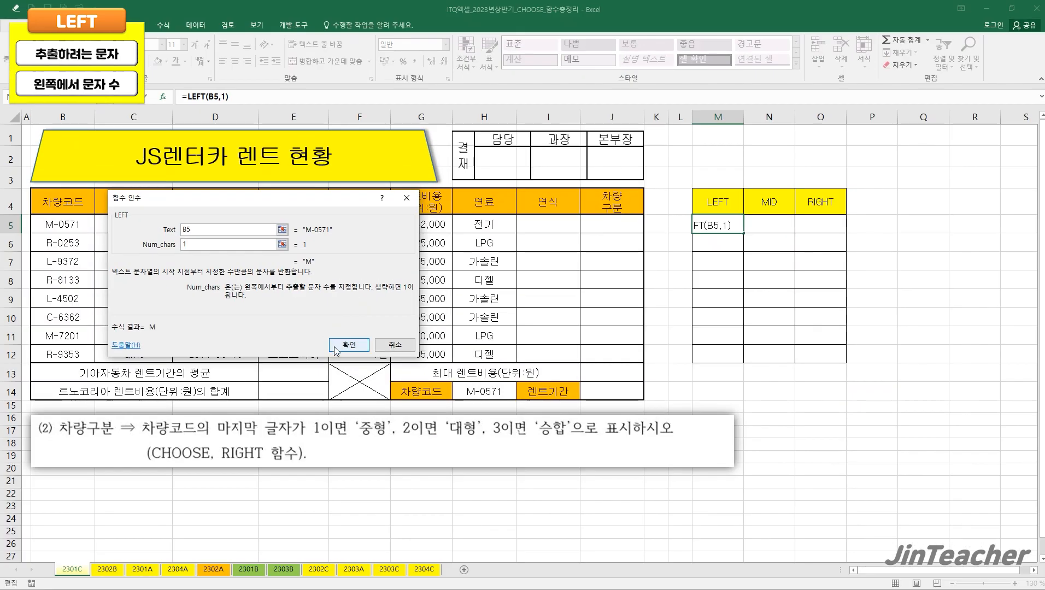
click(599, 415)
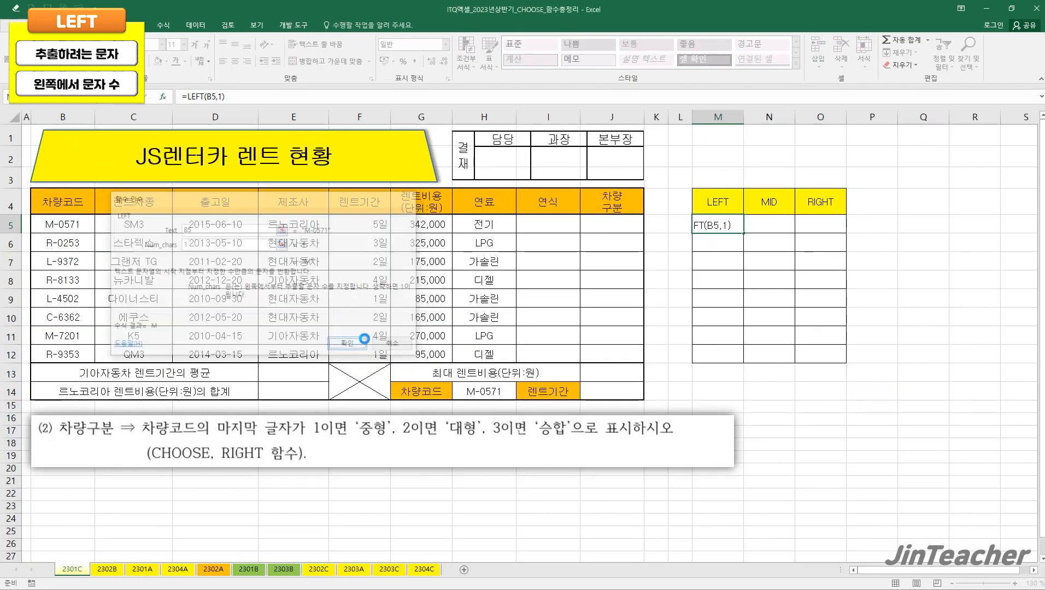
drag(744, 232, 735, 358)
Start a RIGHT function in cell O5 under the RIGHT heading
click(809, 229)
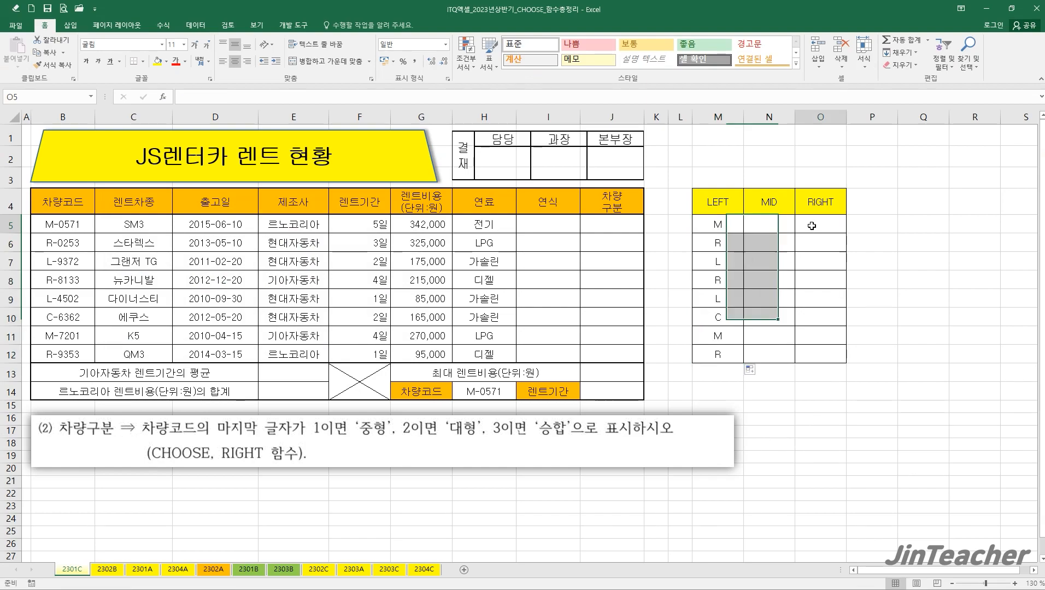
click(163, 97)
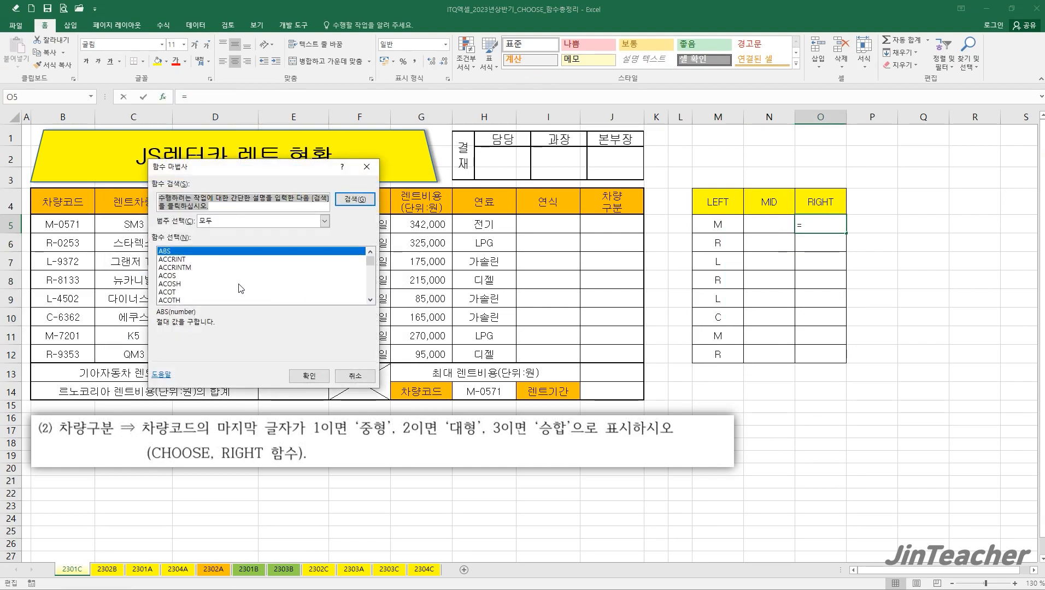
click(237, 284)
key(r)
scroll(235, 285, down, 4)
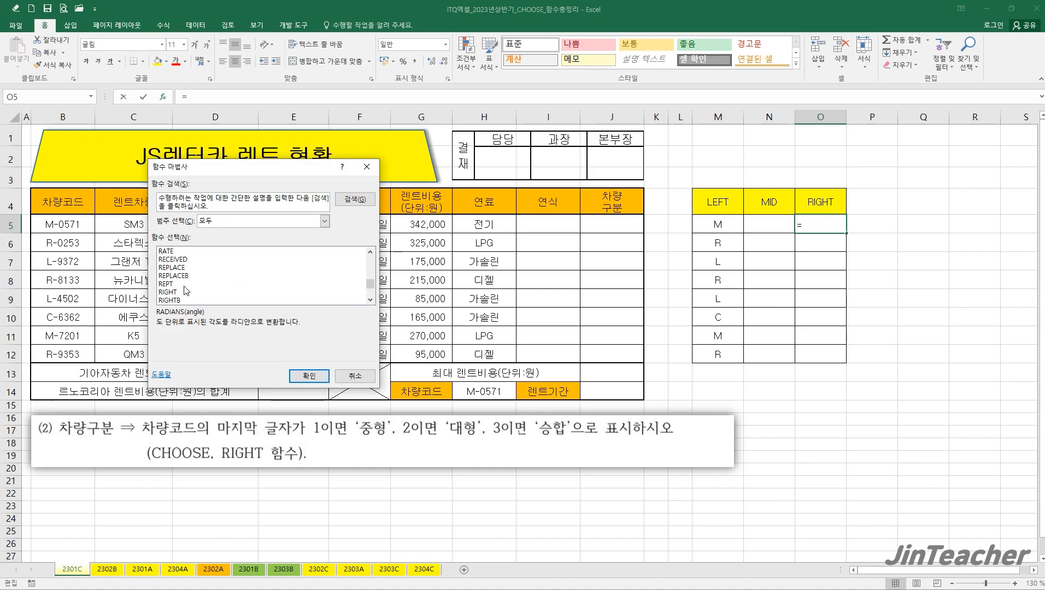
click(184, 292)
click(310, 377)
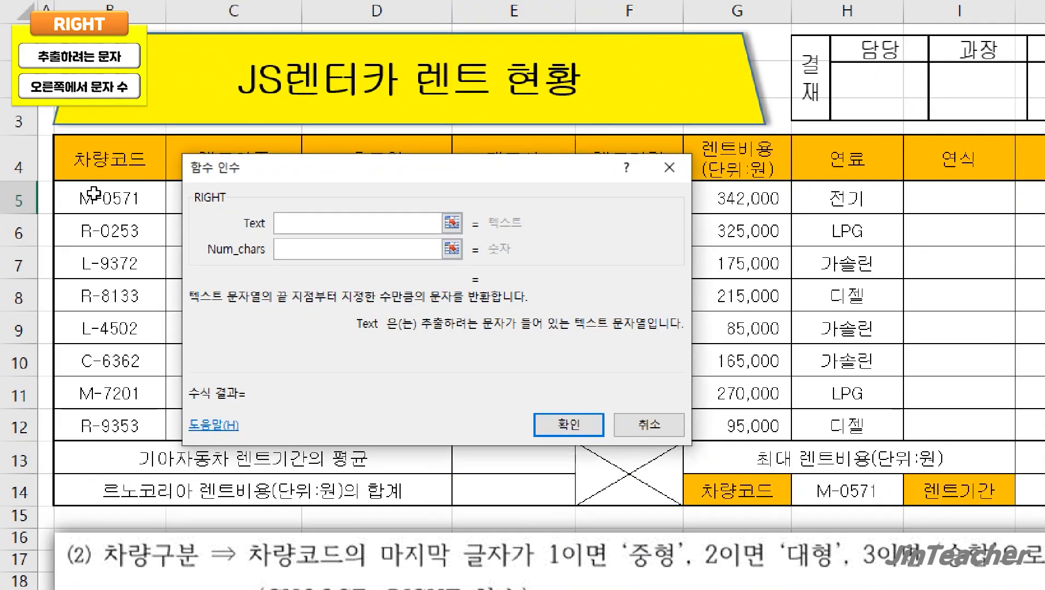
Extract 1 character from B5 with the RIGHT function, trying 2 characters in between, and fill the formula down to O12
click(54, 222)
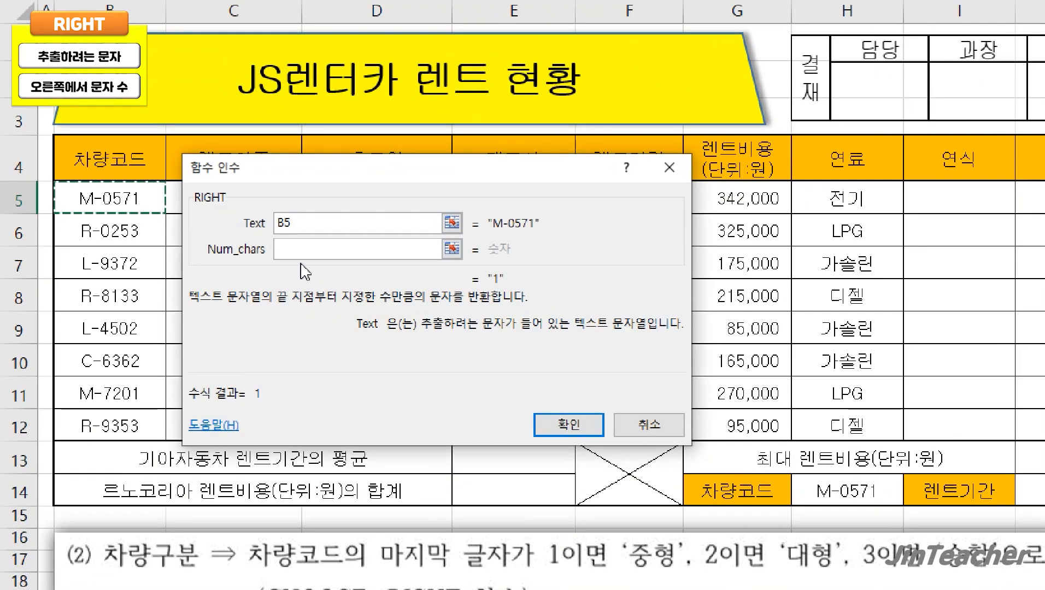
click(320, 252)
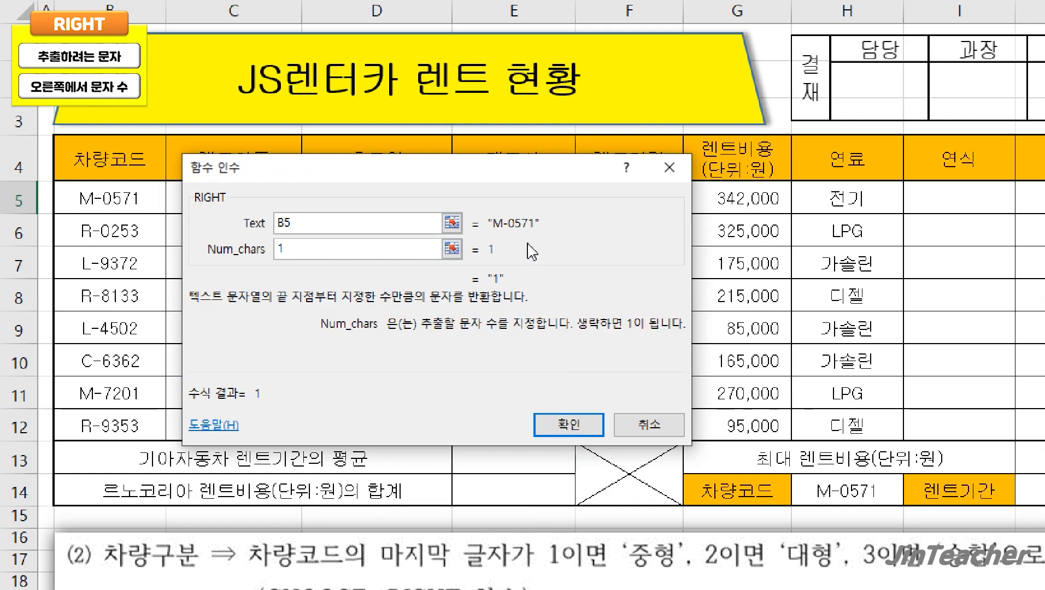
key(BackSpace)
text(2)
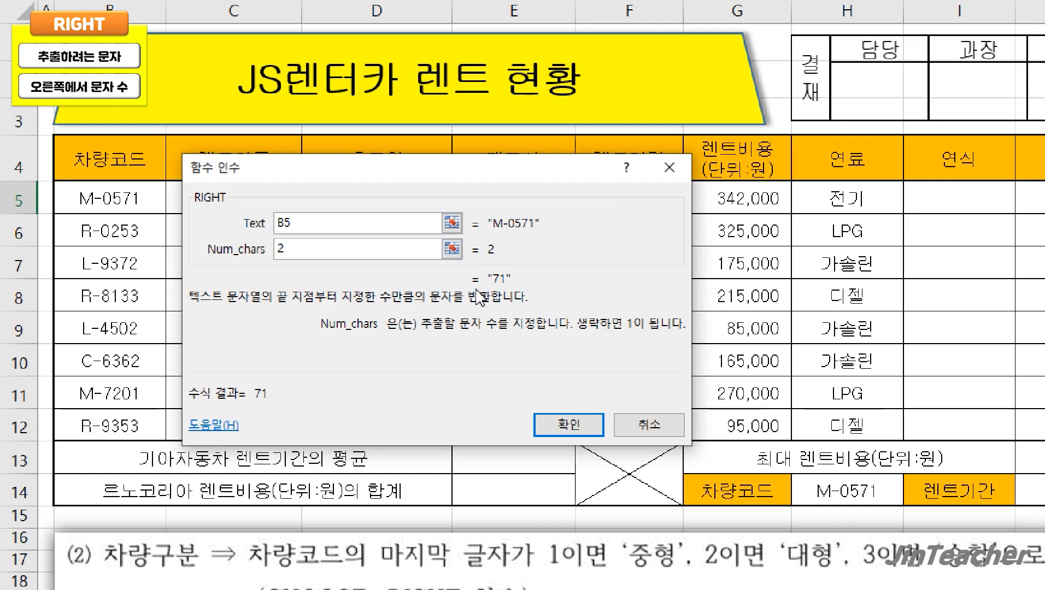
drag(327, 250, 200, 240)
text(1)
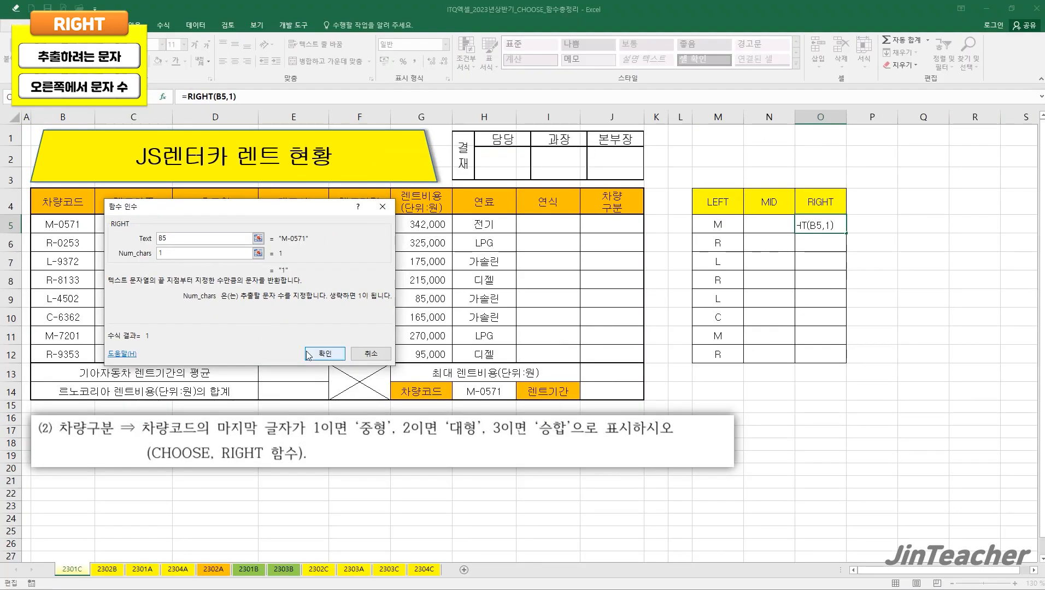
click(568, 425)
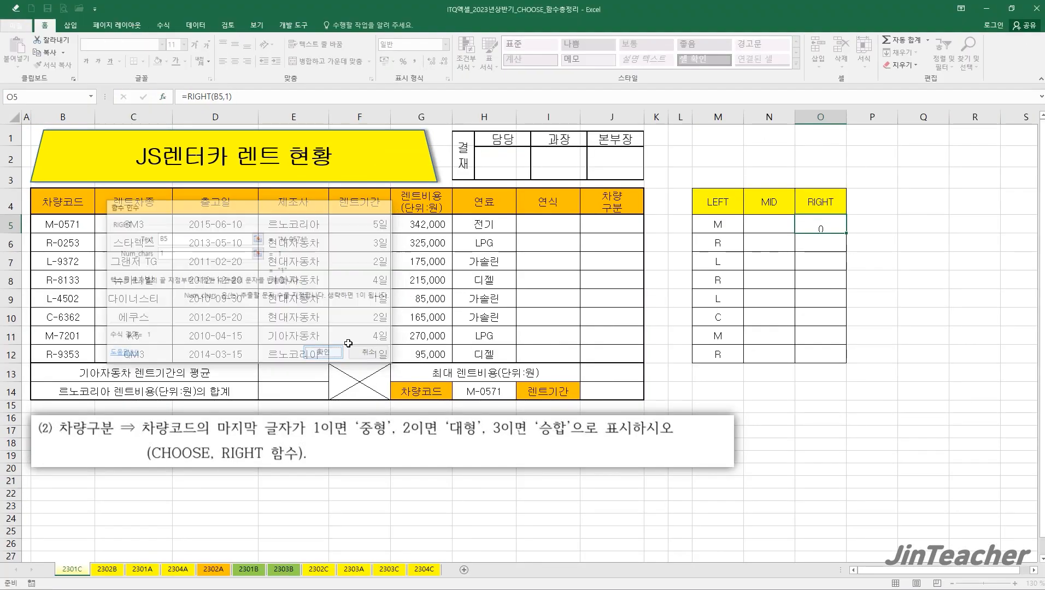
drag(847, 235, 837, 360)
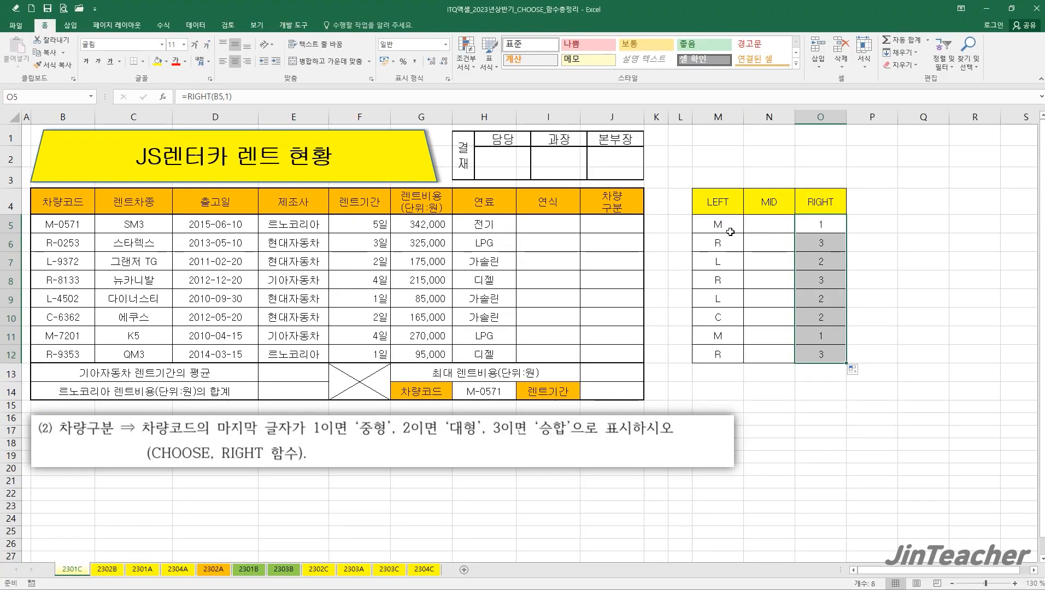
Start a MID function in cell N5 under the MID heading
click(765, 225)
click(162, 96)
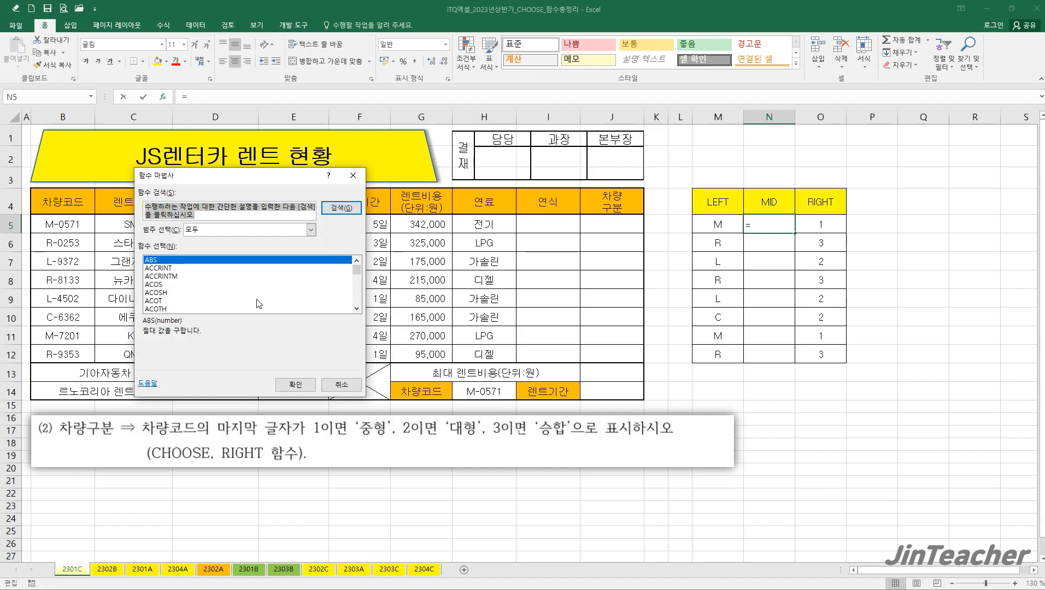
click(256, 300)
key(m)
scroll(243, 302, down, 1)
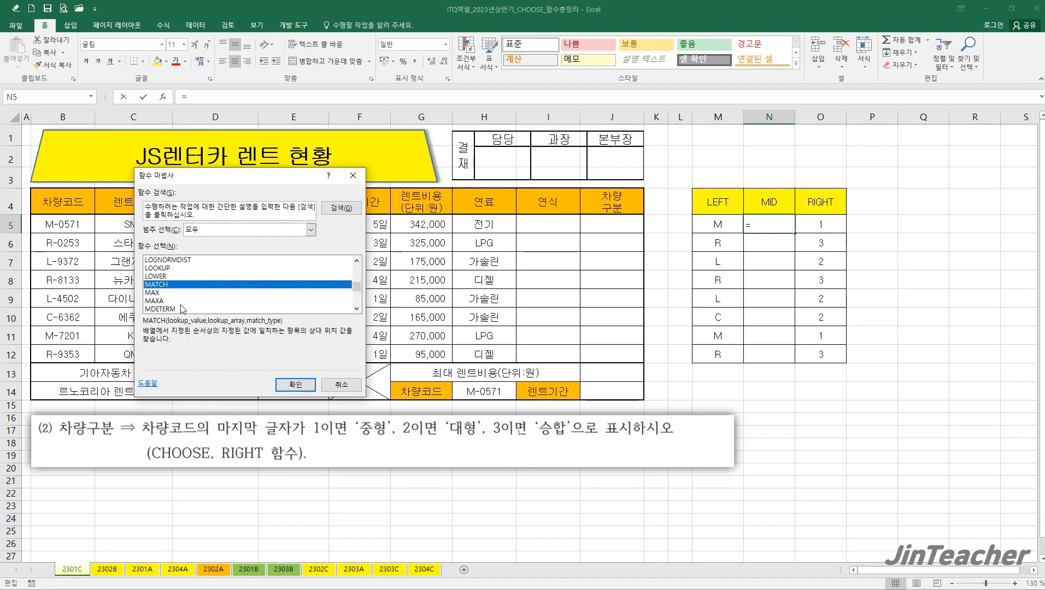
scroll(182, 309, down, 1)
double_click(178, 309)
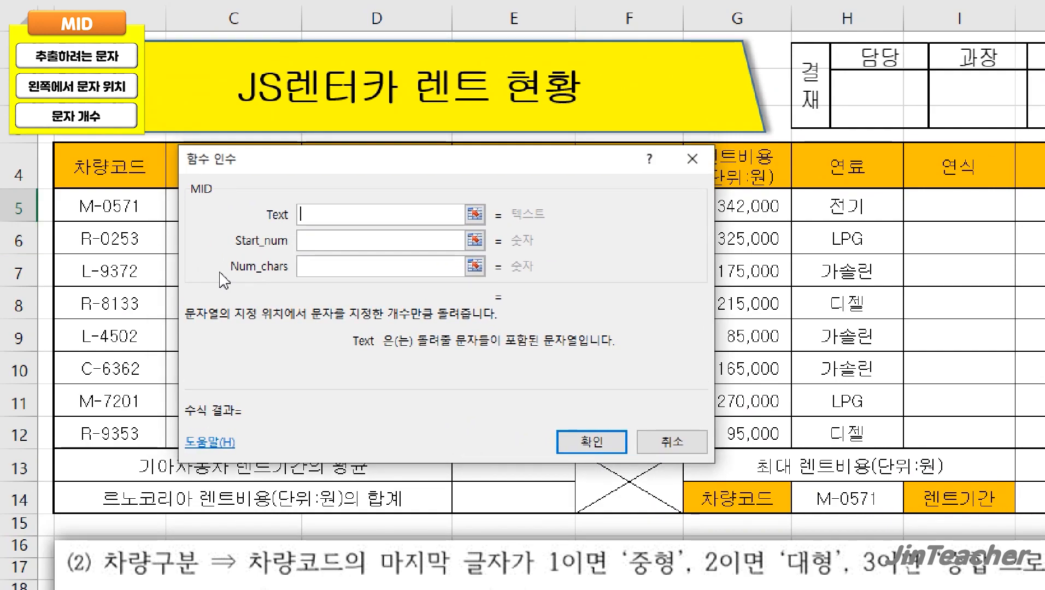
Extract 1 character from B5 starting at position 4 with the MID function and fill the formula down to N12
click(122, 208)
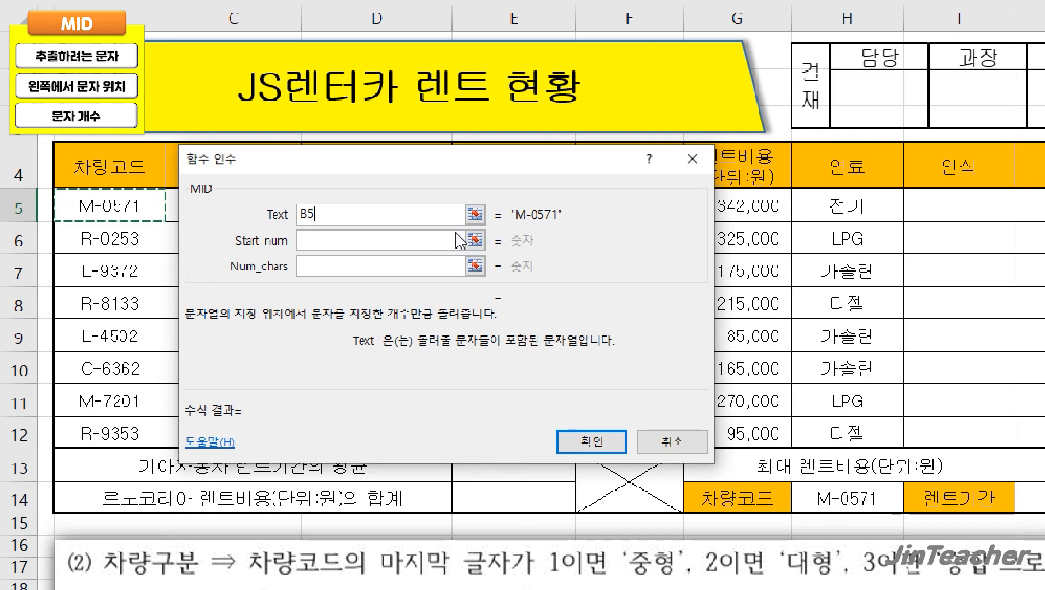
click(431, 238)
text(4)
click(401, 265)
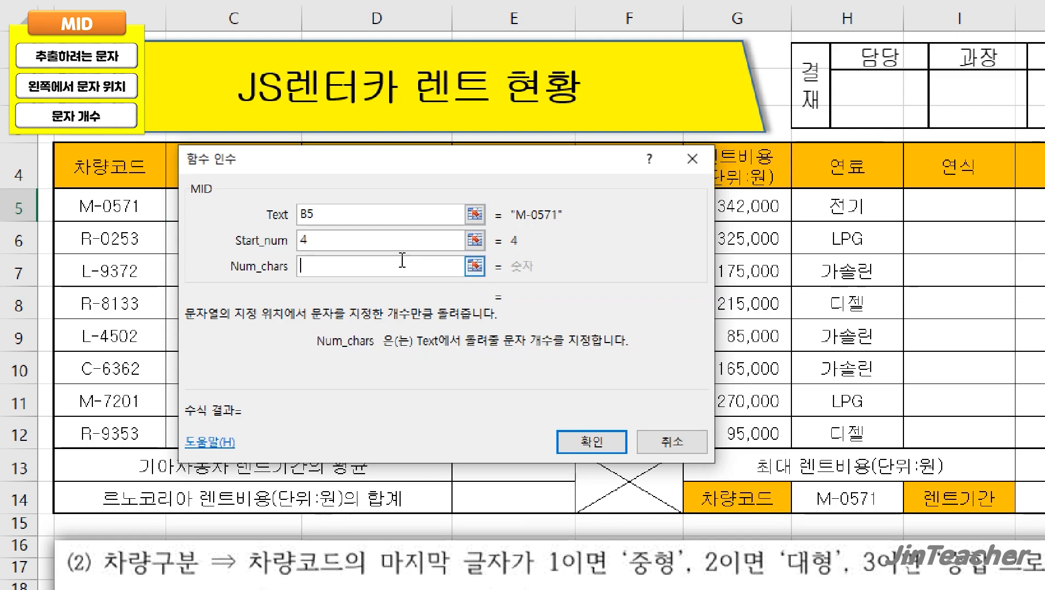
text(1)
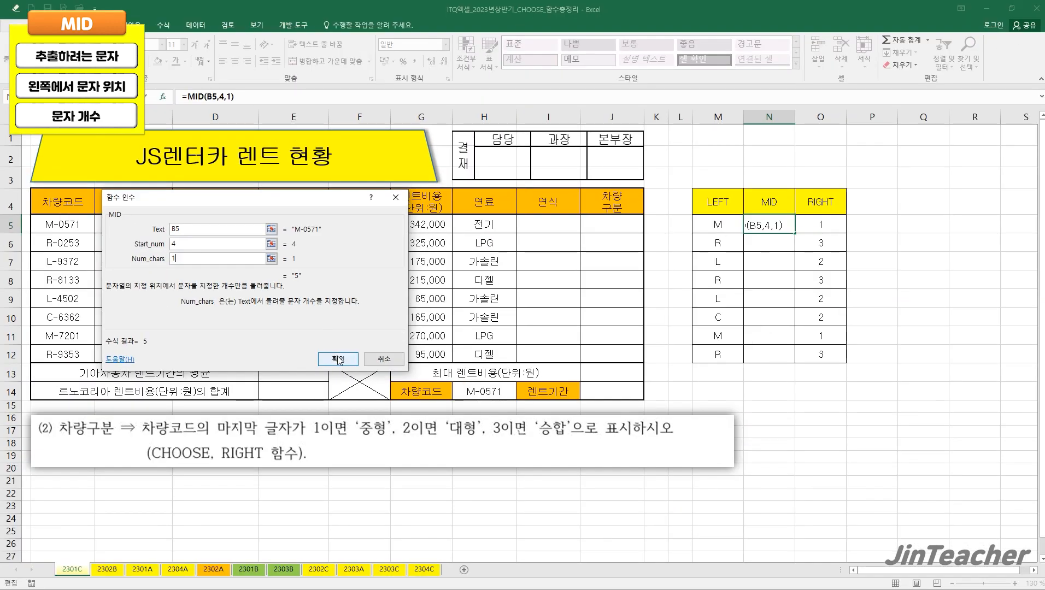
click(592, 441)
drag(797, 235, 786, 357)
click(776, 355)
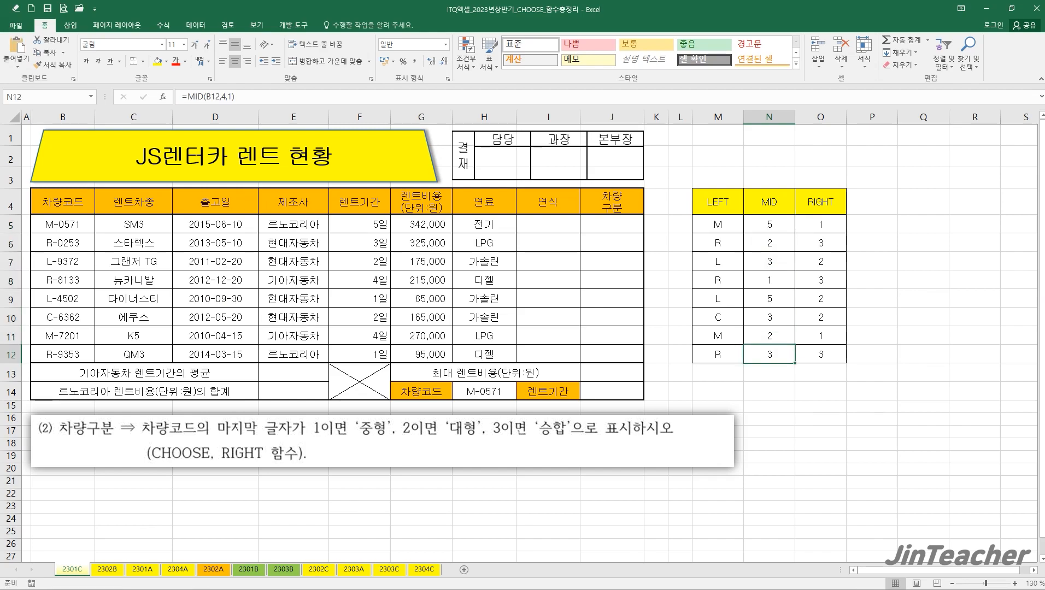
Start a RIGHT function in cell J5, the first cell of the 차량구분 column
click(619, 226)
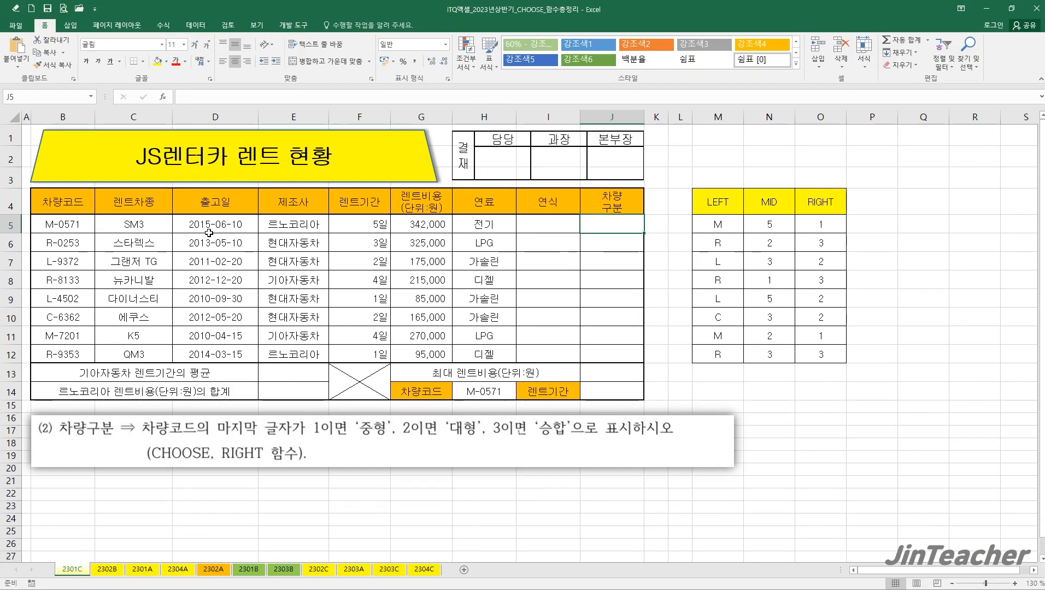
click(163, 97)
click(321, 306)
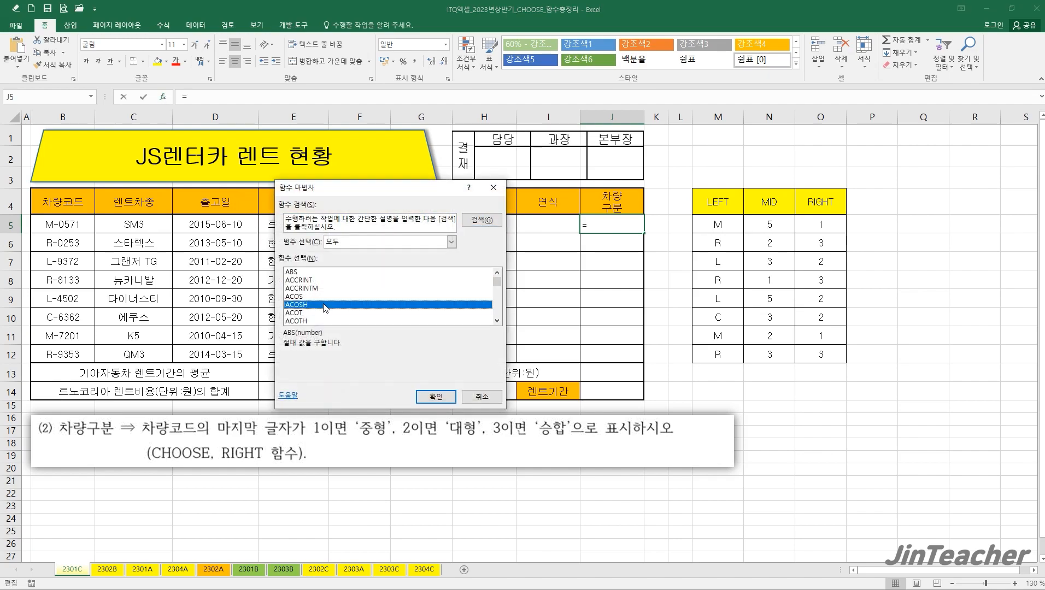
key(r)
scroll(322, 310, down, 1)
scroll(323, 314, down, 3)
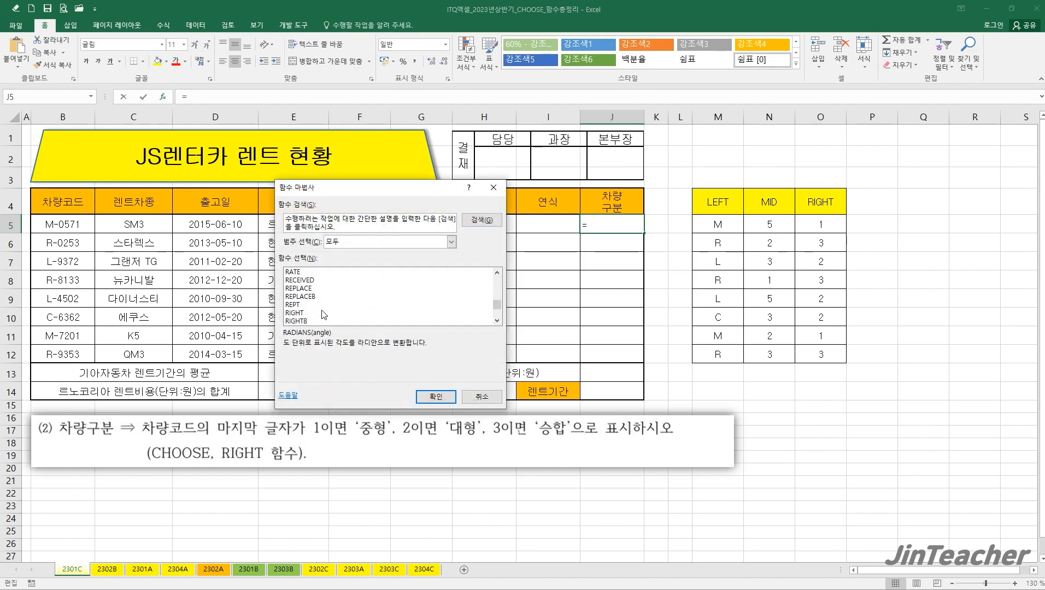
click(294, 312)
click(432, 395)
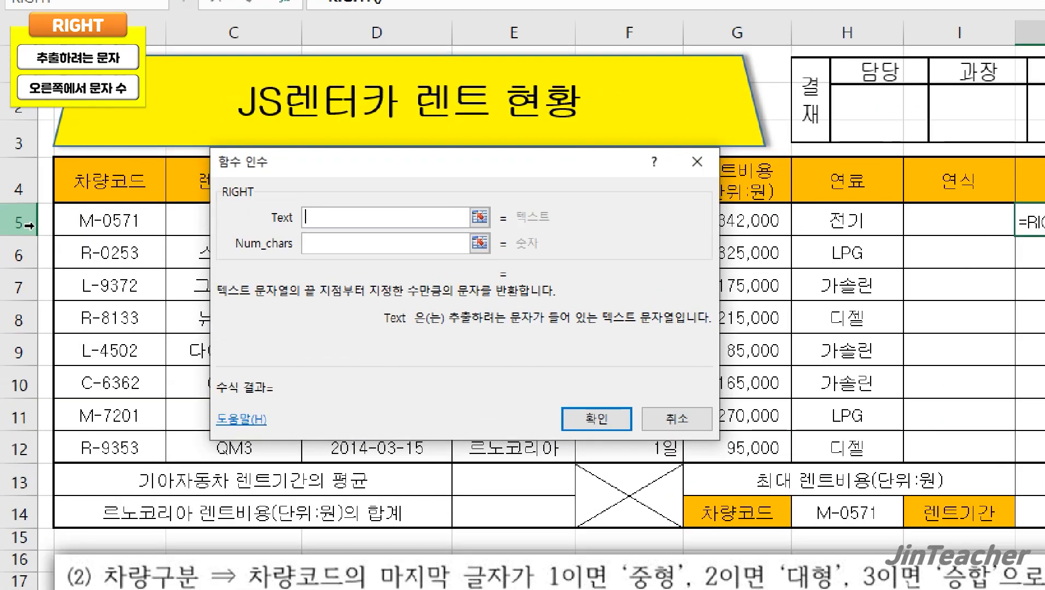
Complete the RIGHT function in J5 with B5 as the text and 1 as the number of characters
click(54, 224)
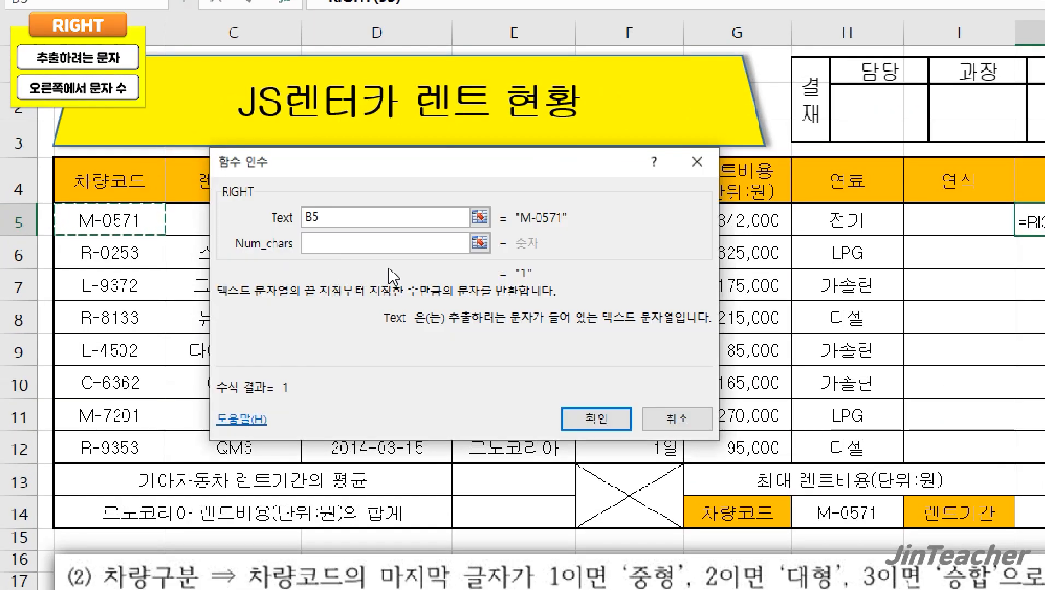
click(410, 245)
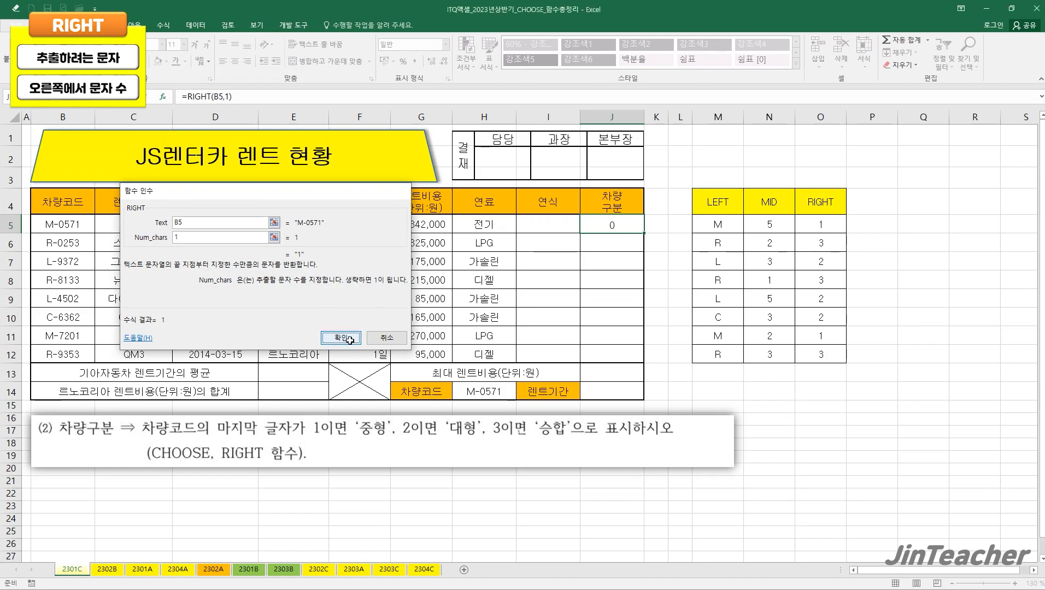
click(596, 419)
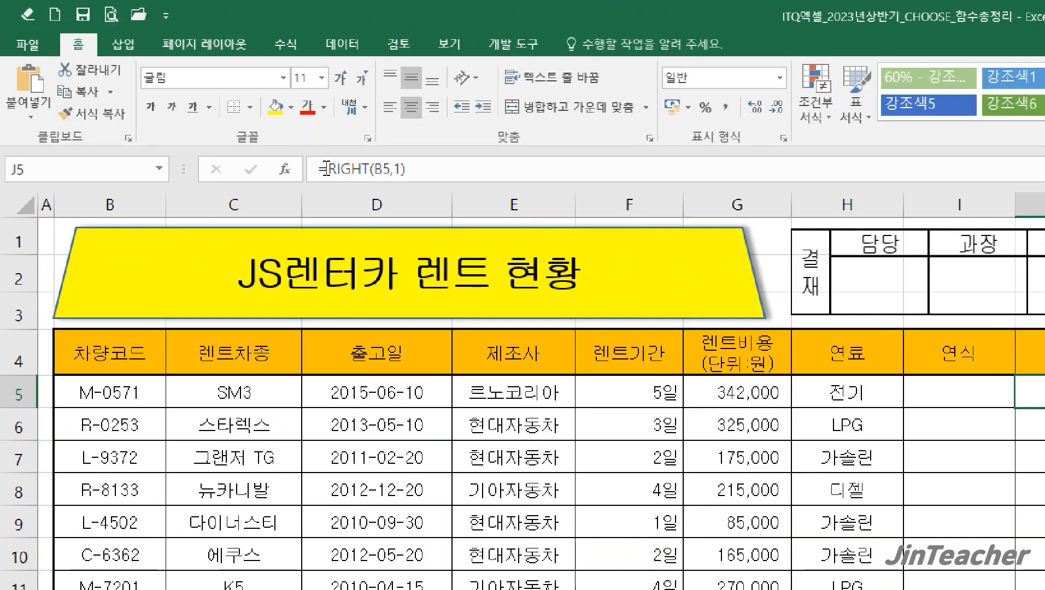
Cut RIGHT(B5,1) out of the formula in J5, leaving only the equals sign
click(188, 97)
drag(330, 170, 410, 170)
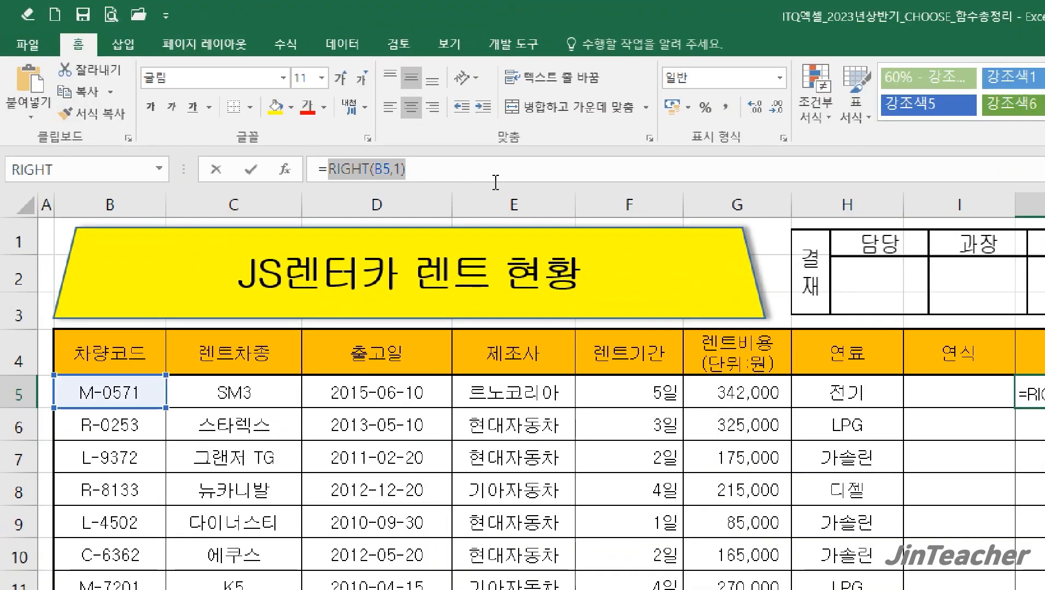
click(100, 72)
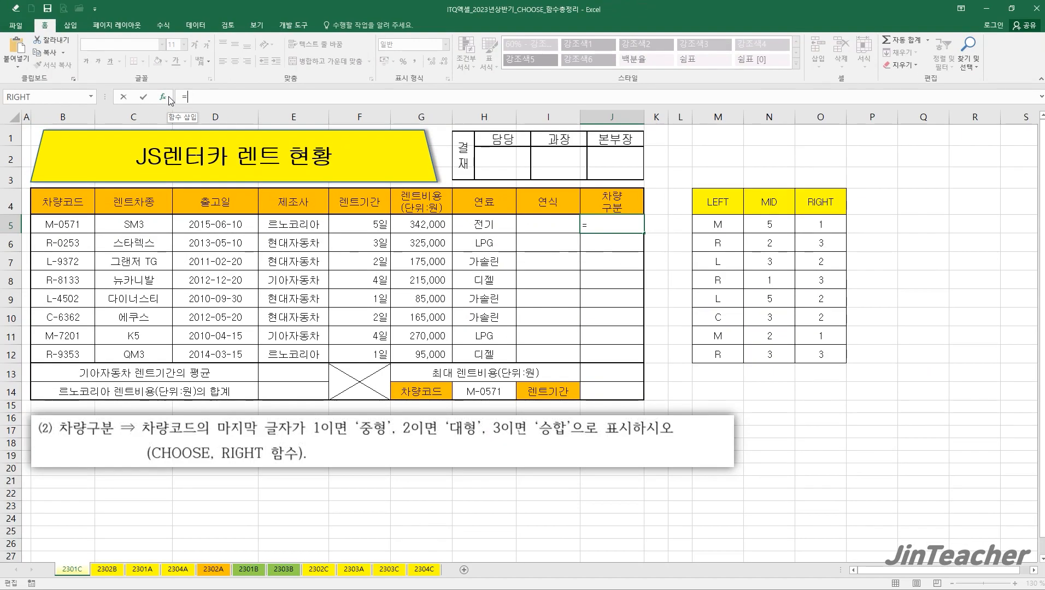
Start a CHOOSE function in J5, picking it from the list of all functions
click(284, 169)
click(275, 270)
key(c)
scroll(275, 282, down, 4)
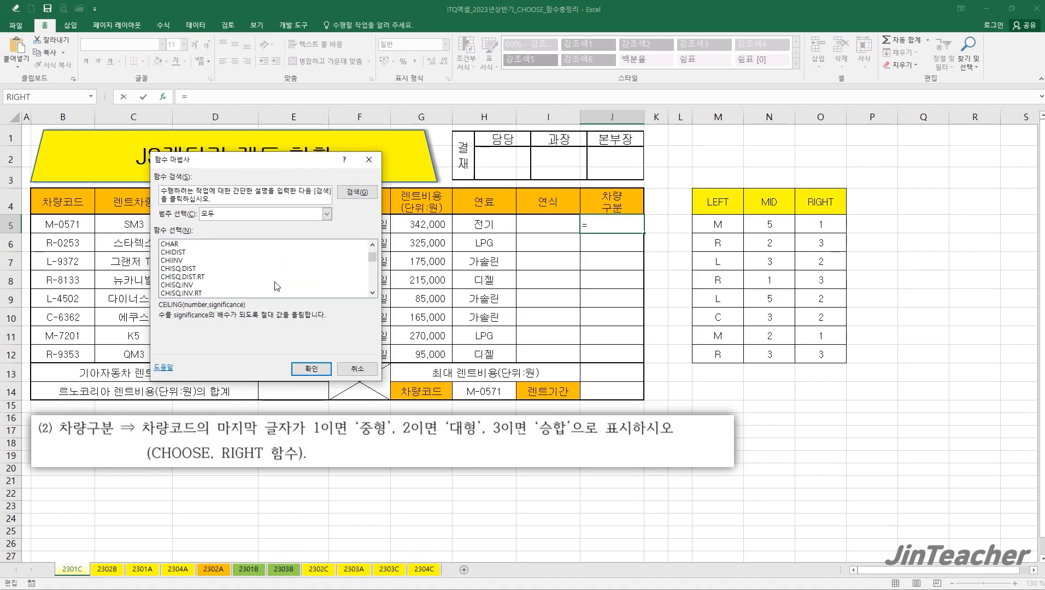
scroll(265, 283, down, 1)
click(198, 269)
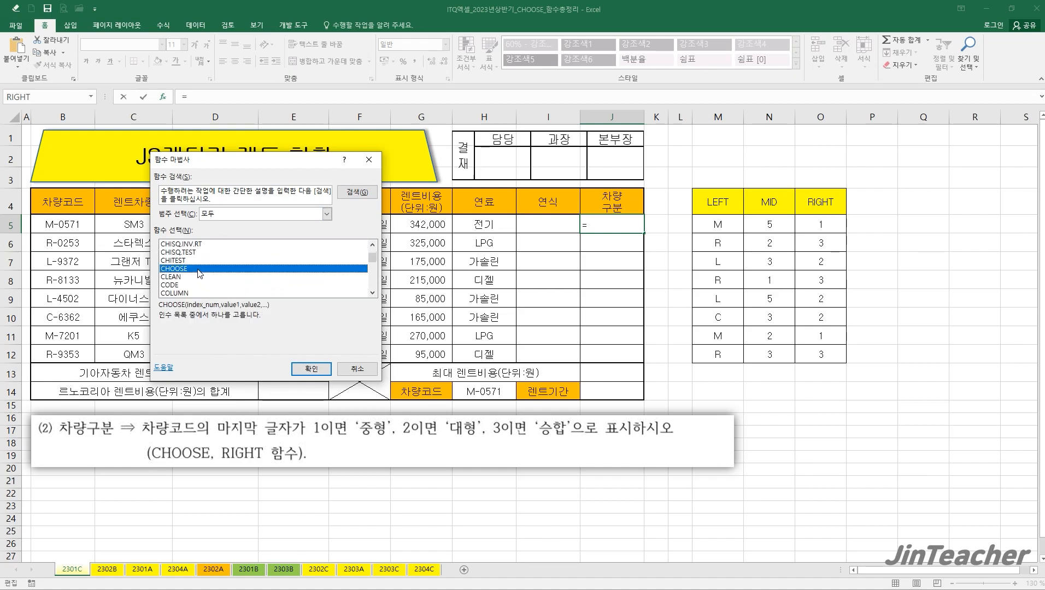
click(306, 365)
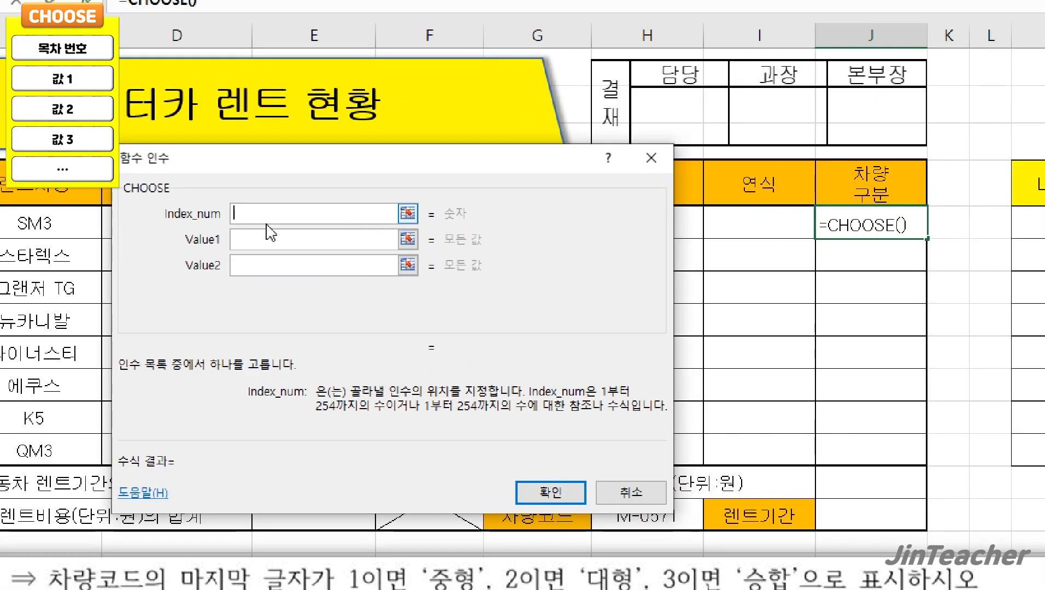
Set the CHOOSE arguments Value1 to 중형, Value2 to 대형 and Value3 to 승합
click(253, 240)
click(253, 267)
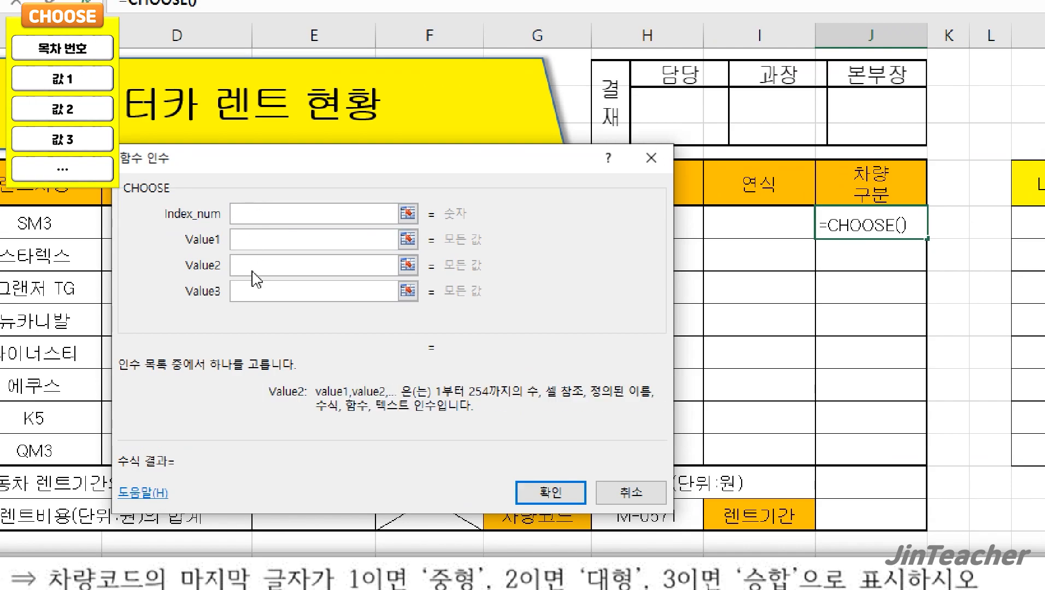
click(255, 291)
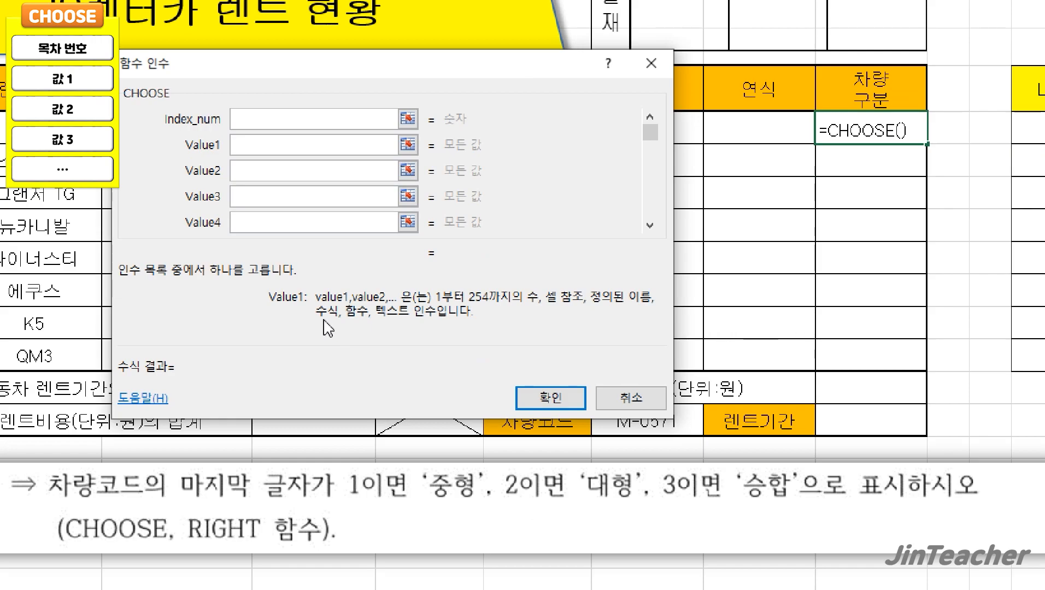
drag(323, 321, 334, 342)
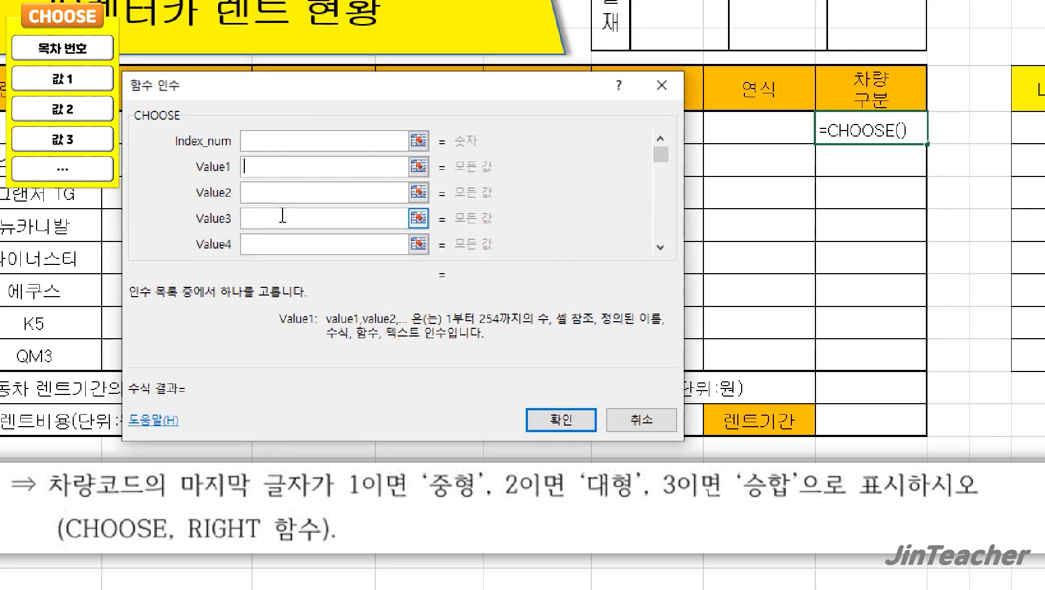
text(중형)
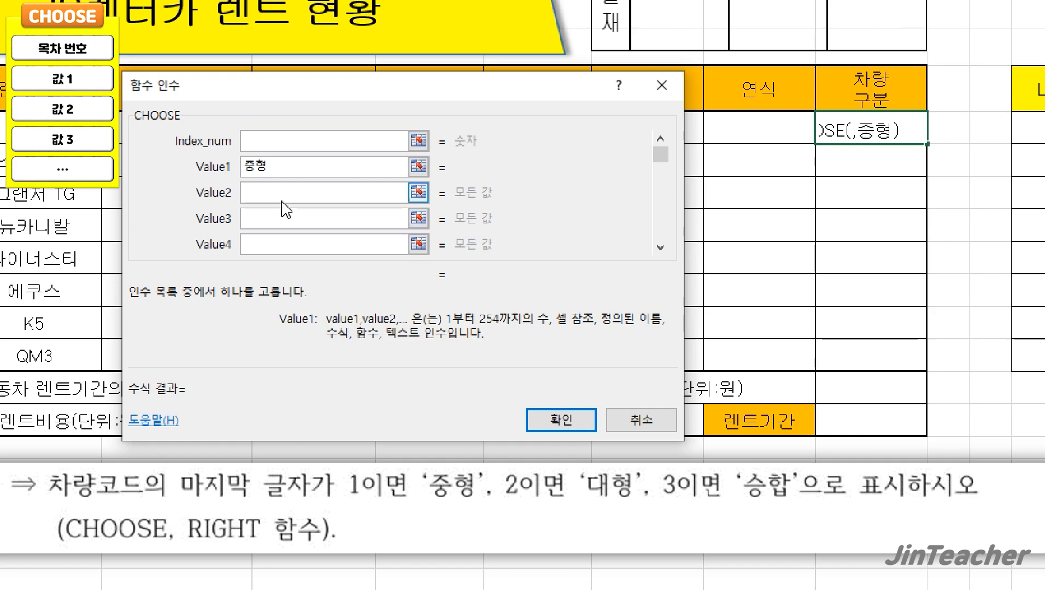
click(285, 192)
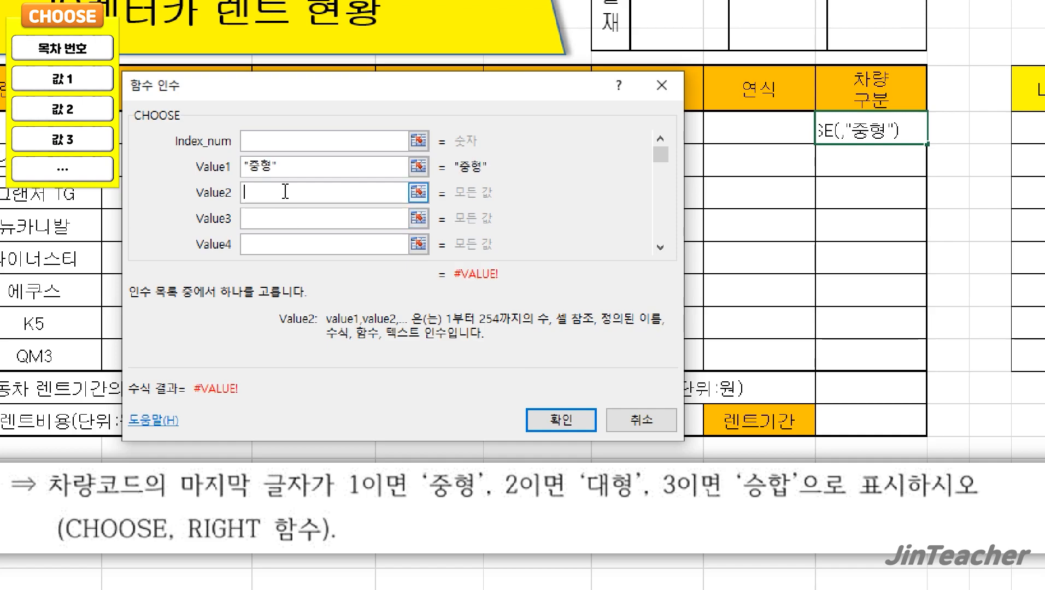
text(대형)
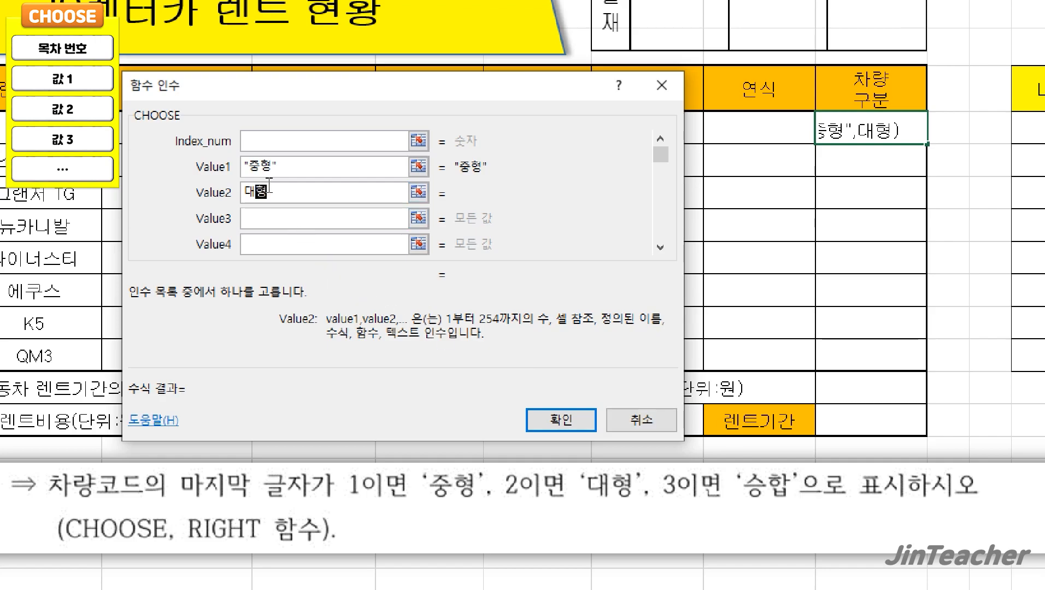
click(276, 214)
text(스아)
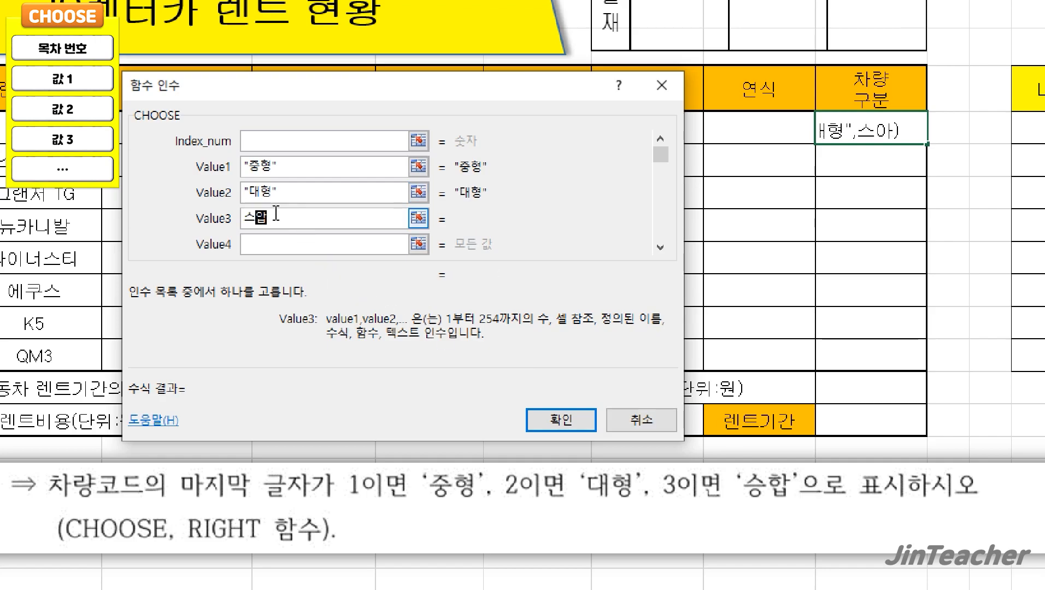
key(BackSpace)
key(BackSpace)
key(BackSpace)
key(BackSpace)
text(승합)
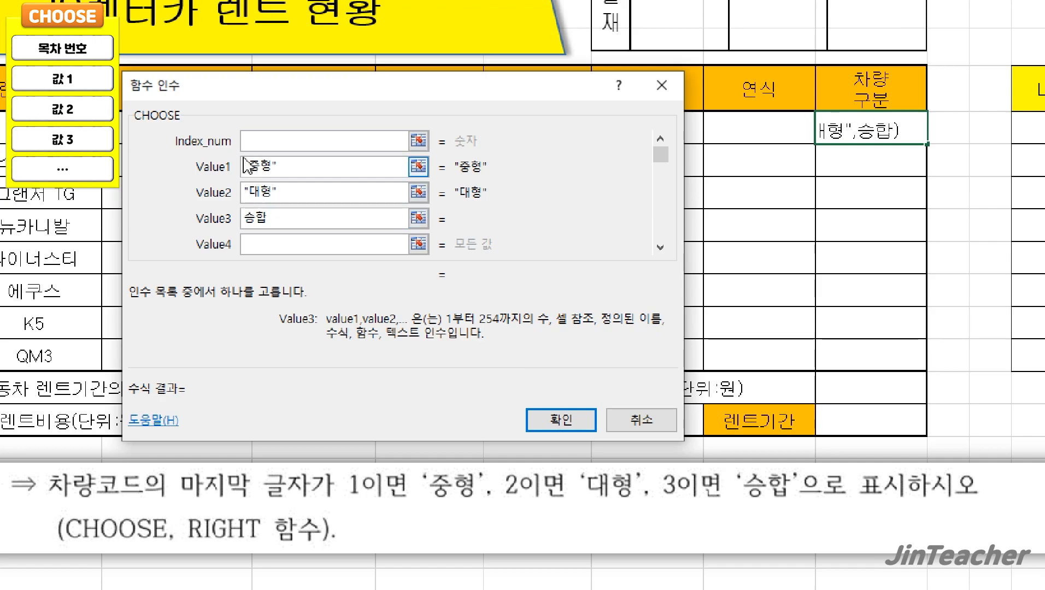
Try 1 and 2 as the CHOOSE index number, and clear the argument again
click(271, 142)
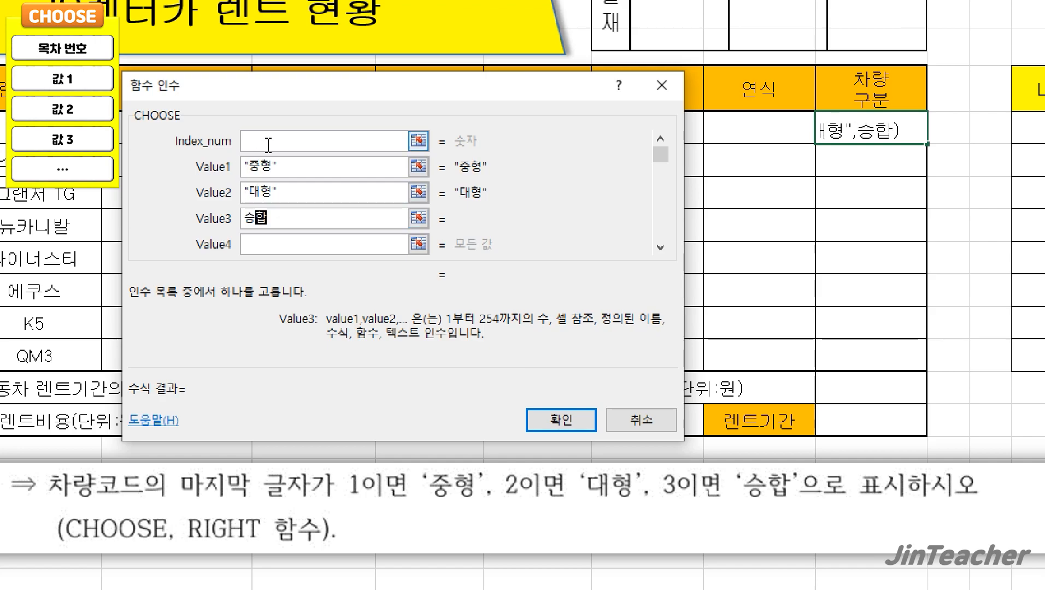
text(1)
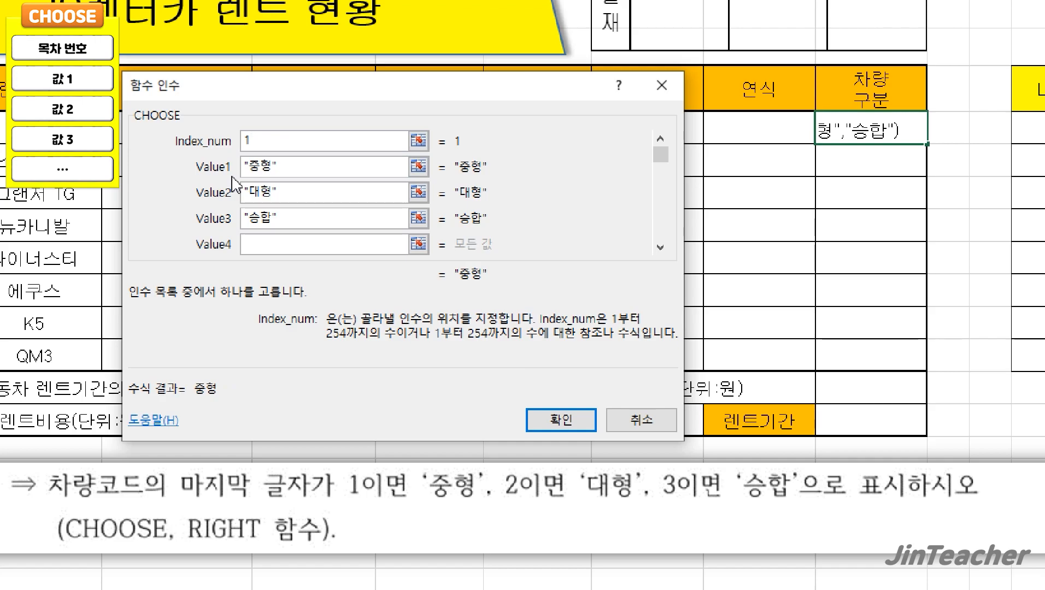
key(BackSpace)
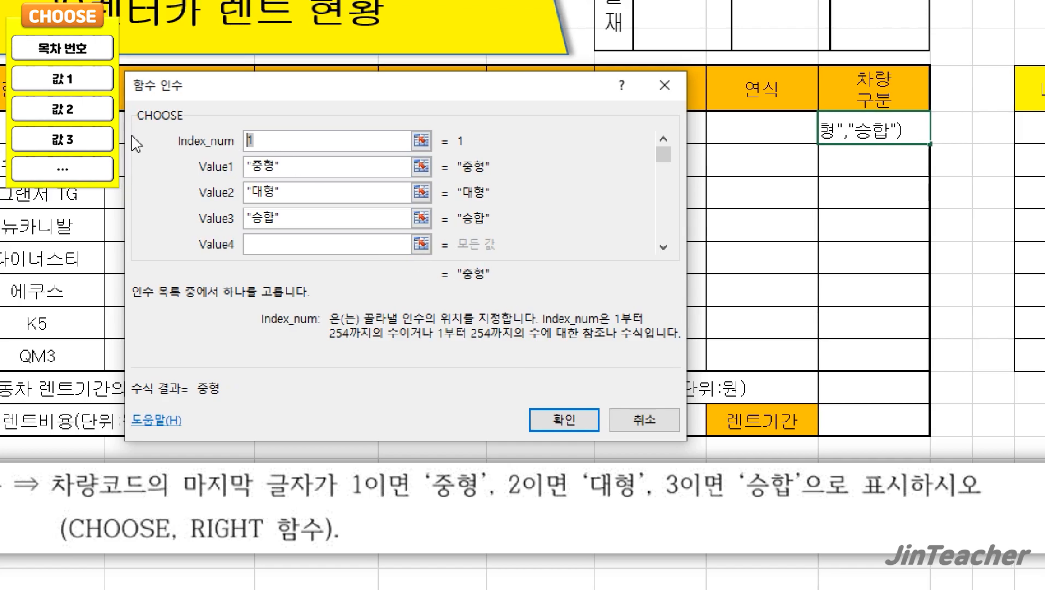
text(2)
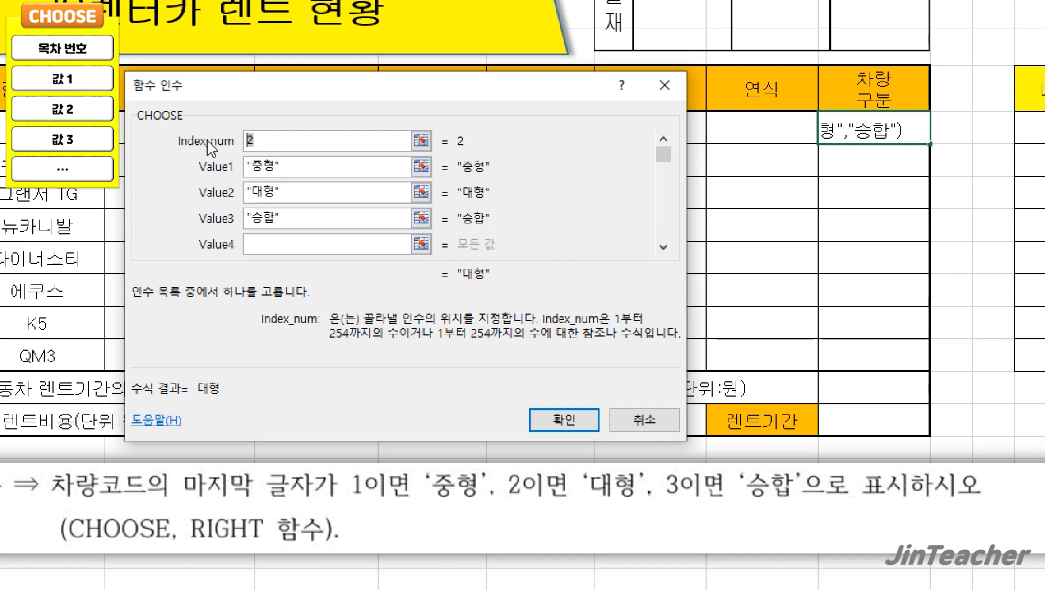
key(BackSpace)
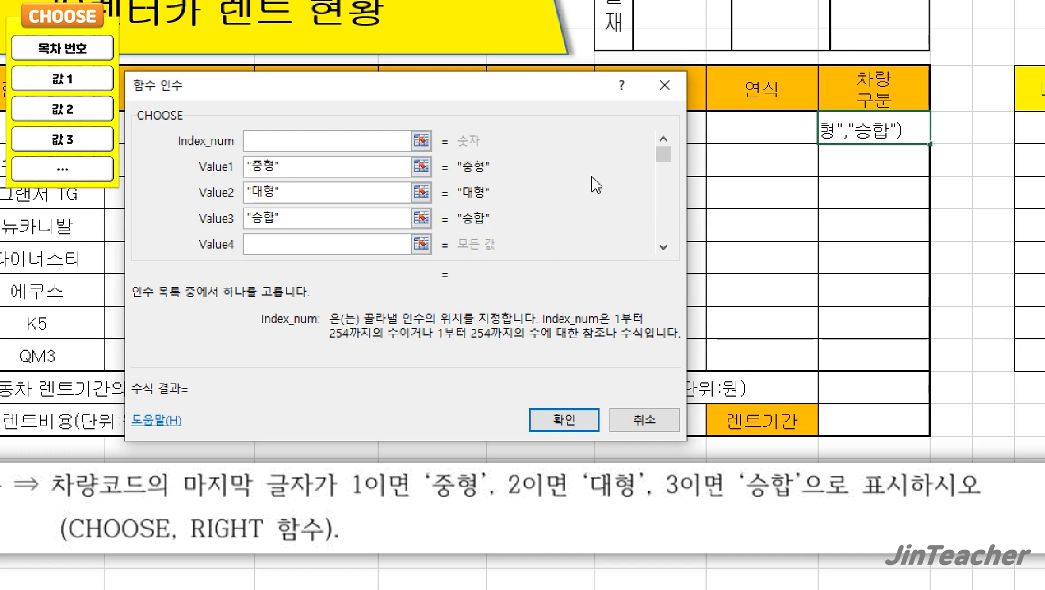
Complete the CHOOSE function with RIGHT(B5,1) as the index number, and fill the formula down to J12 without formatting
text(RIGHT(B5,1))
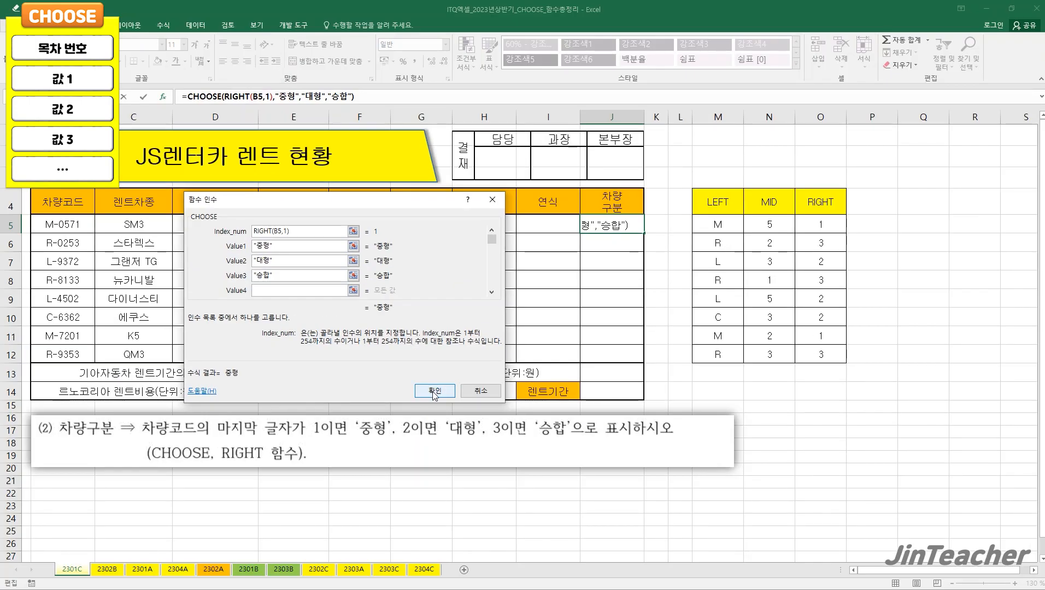
click(563, 420)
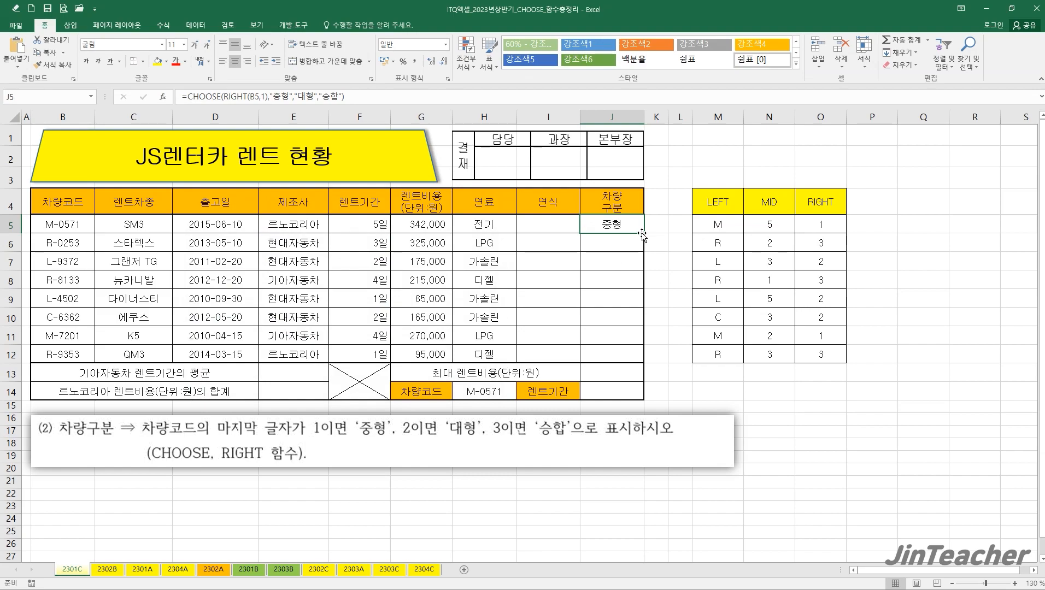
drag(643, 235, 644, 365)
click(653, 372)
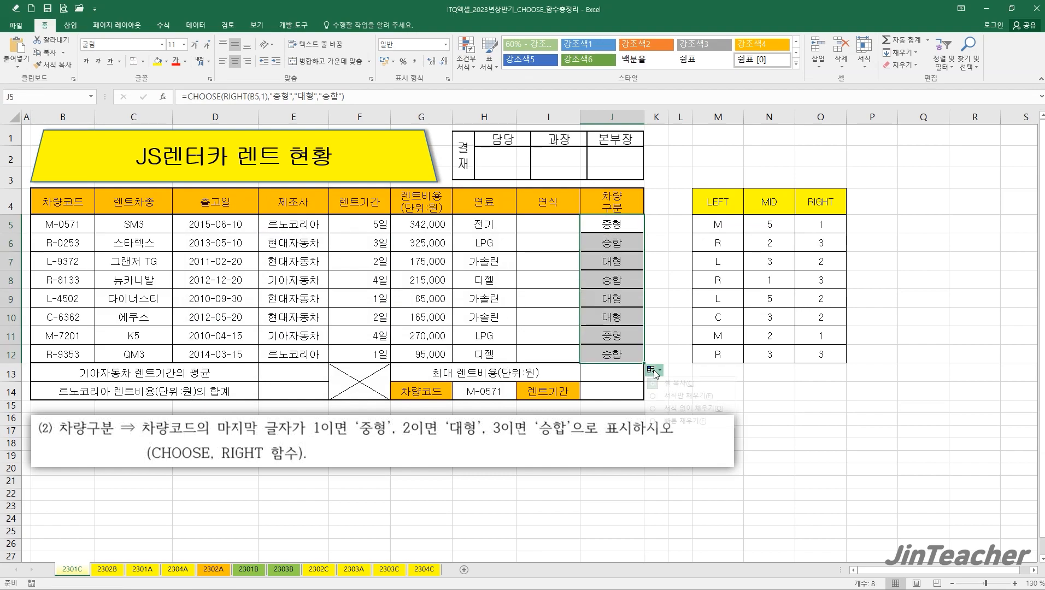
click(681, 409)
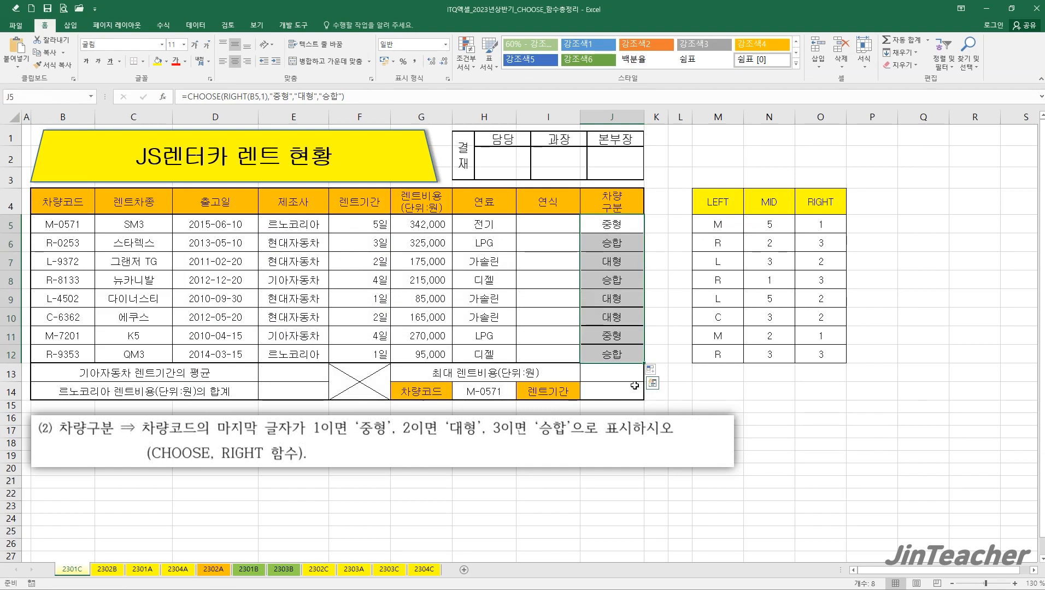
click(613, 356)
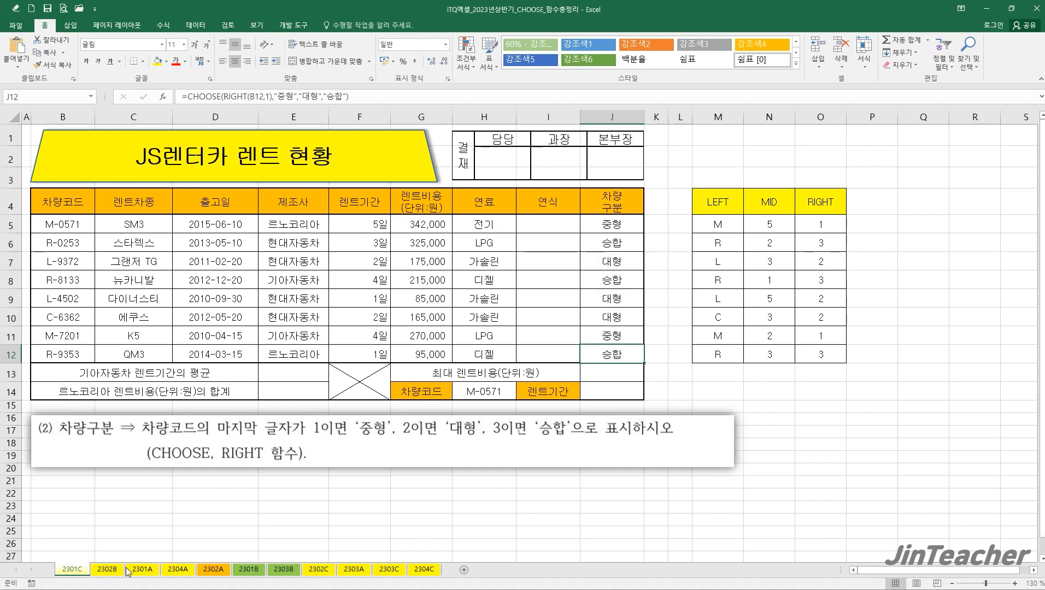
Review the 시공사 task and cells J5:J12 on sheet 2302B against the finished sheet 2301C, ending on 2302B
click(107, 570)
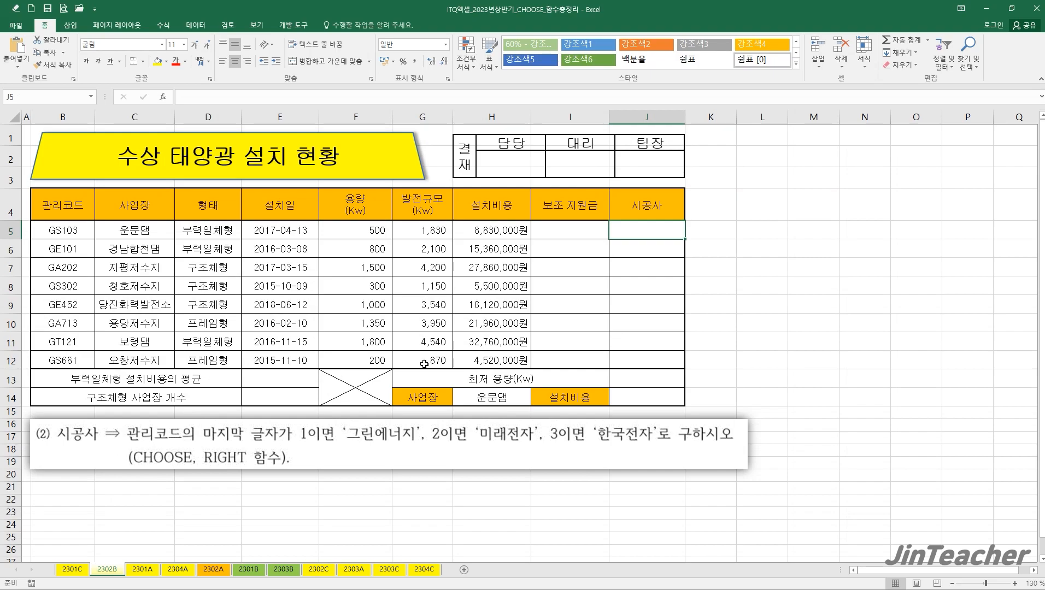
drag(677, 224, 658, 356)
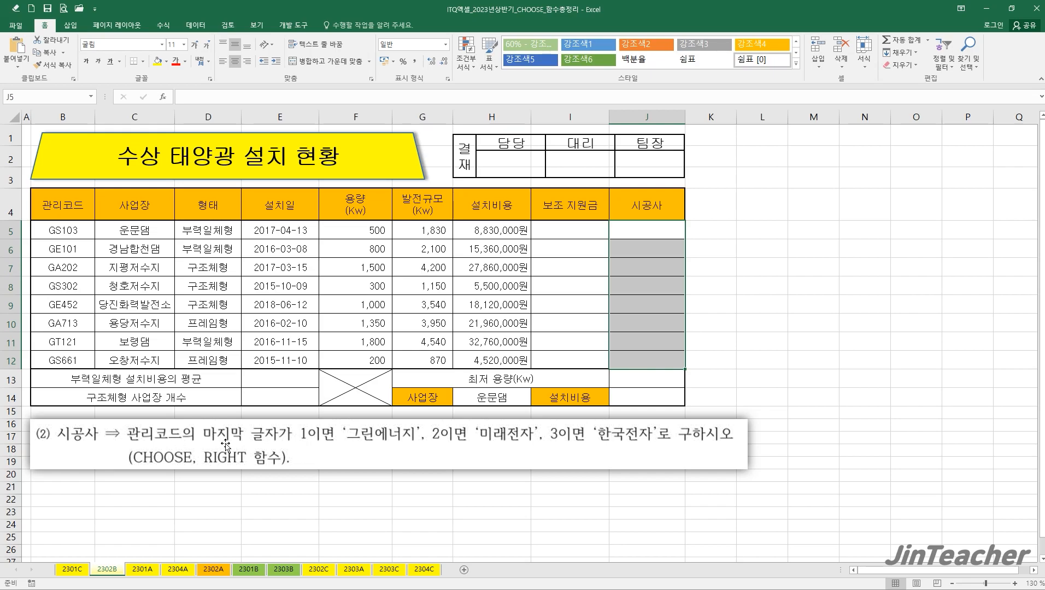
click(74, 570)
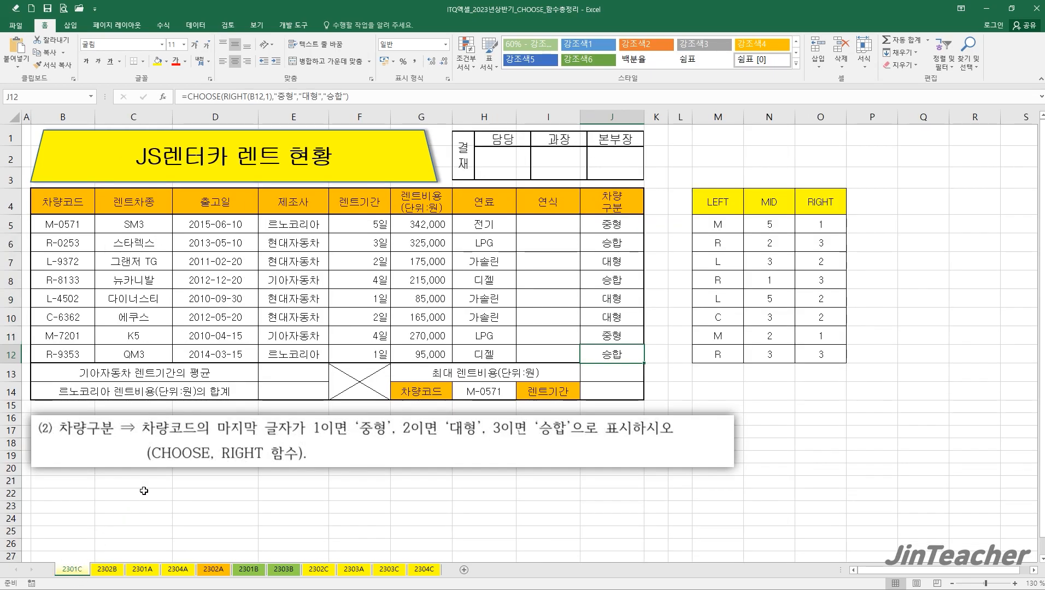
click(107, 570)
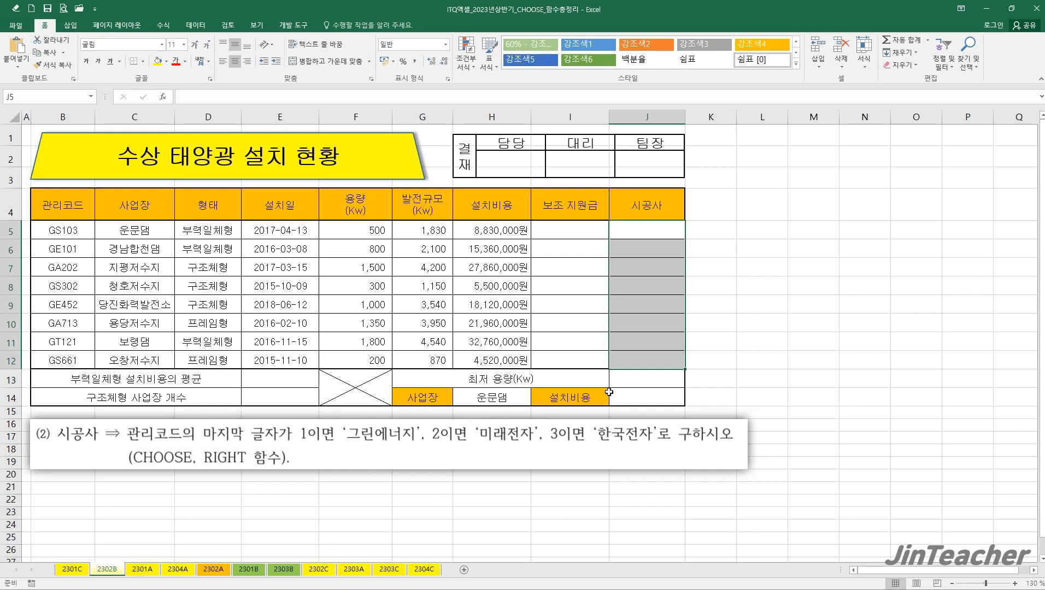
Start a RIGHT function in cell J5 under the 시공사 heading, picking it from the recently used functions
click(649, 237)
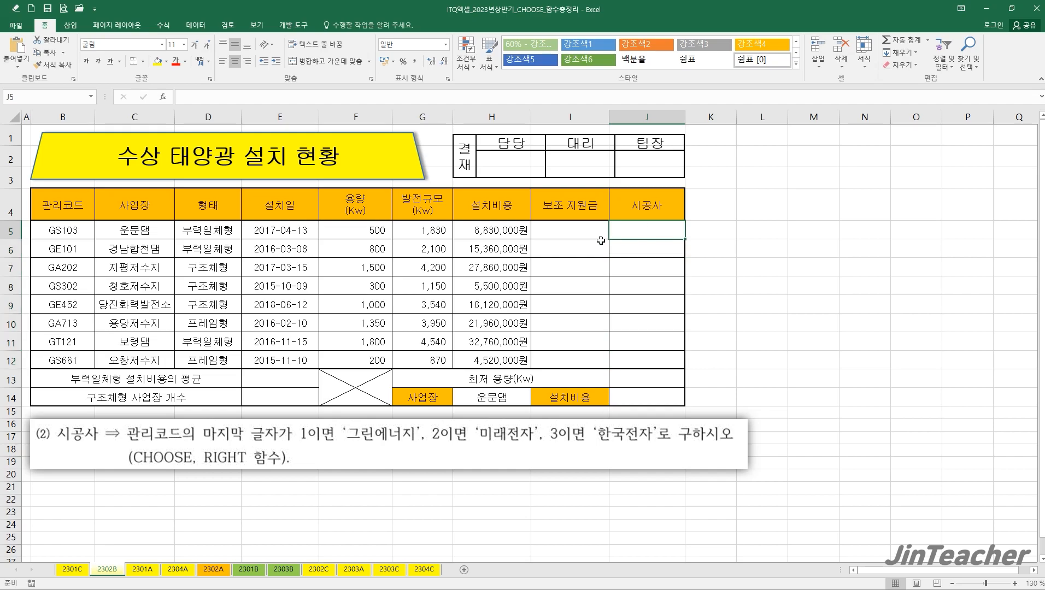
click(164, 99)
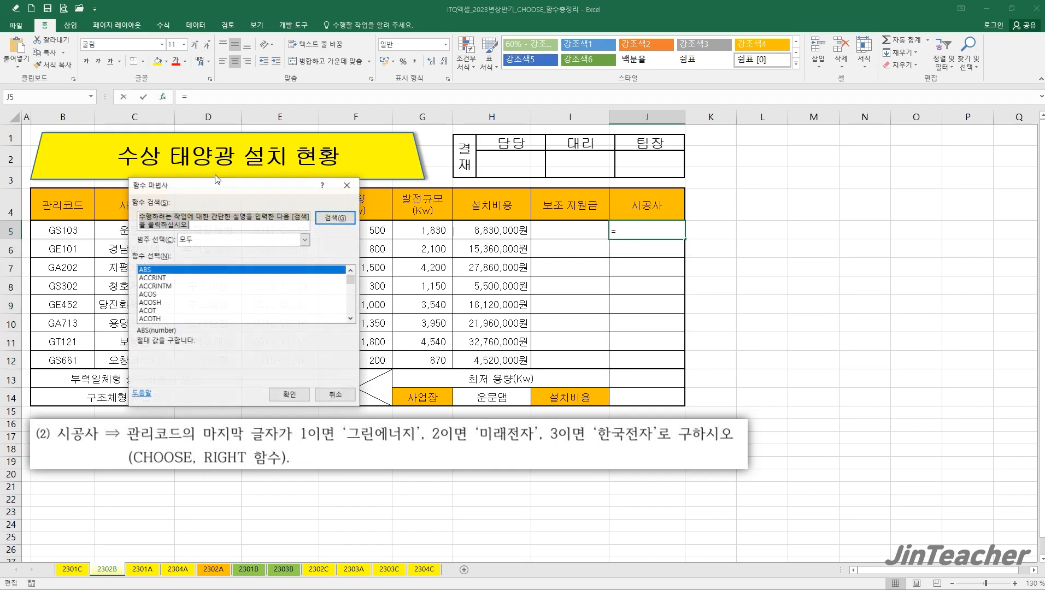
click(207, 241)
click(208, 253)
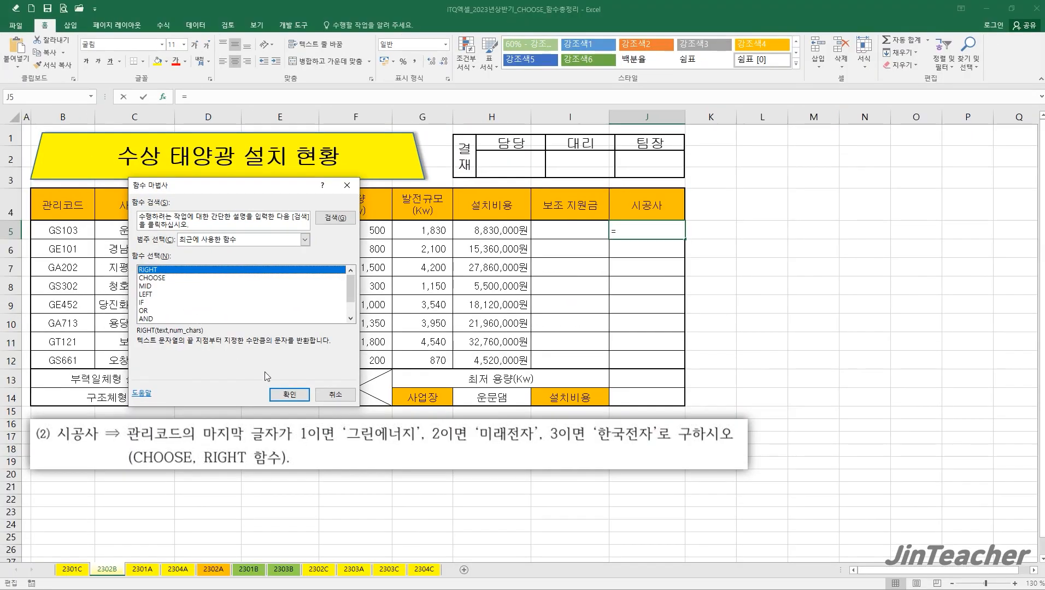
double_click(284, 257)
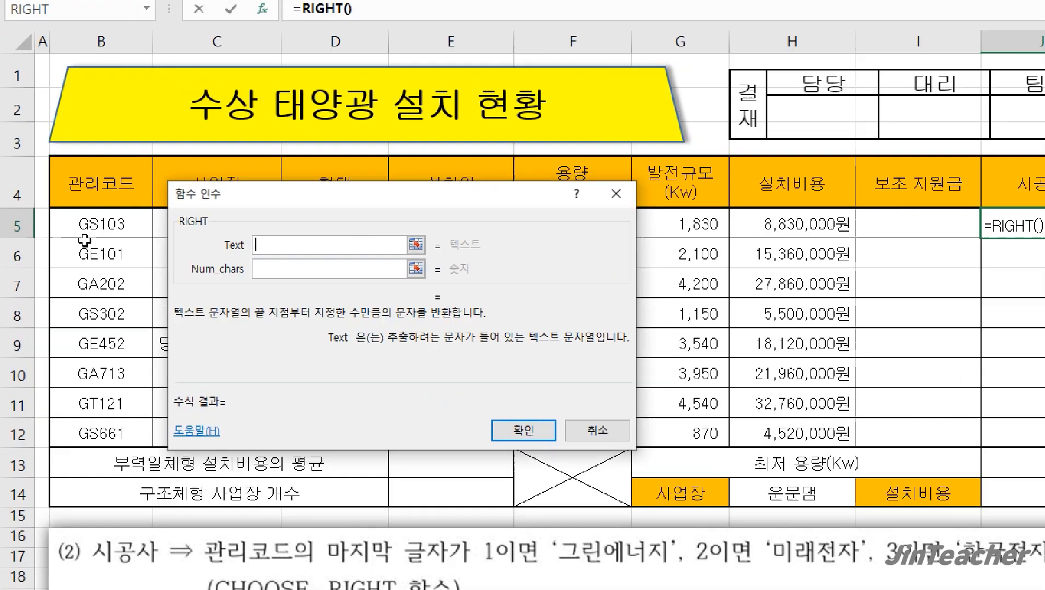
Complete the RIGHT function in the first 시공사 cell with B5 as the text and 1 as the number of characters
click(52, 233)
click(172, 258)
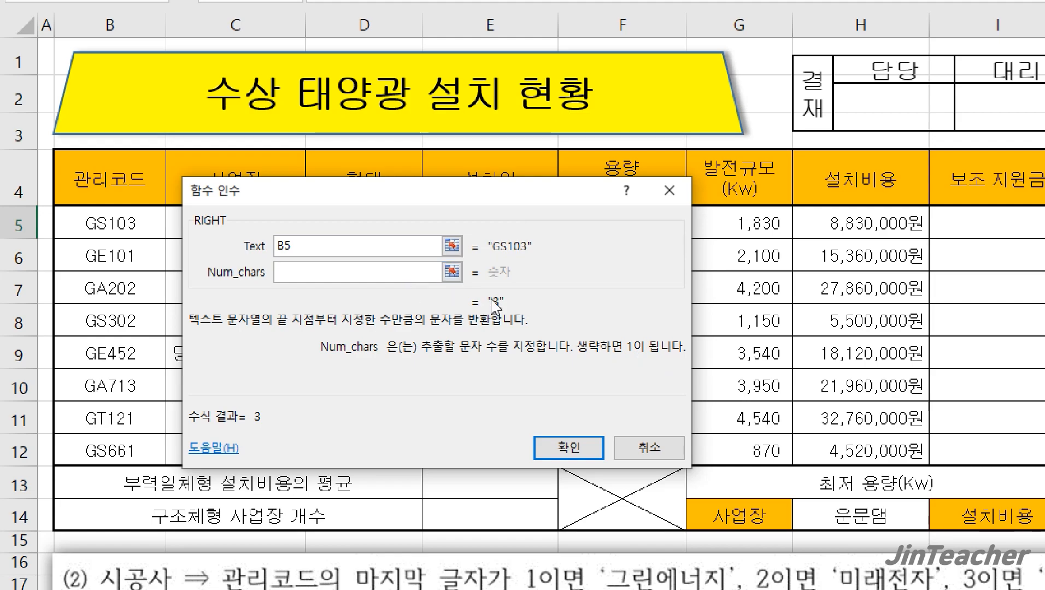
text(1)
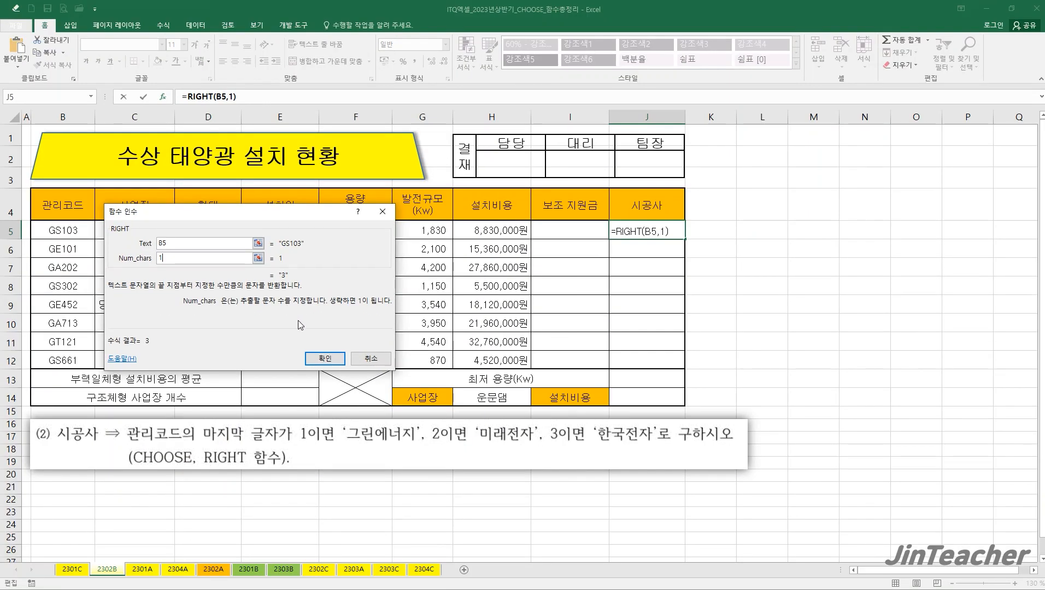
click(568, 448)
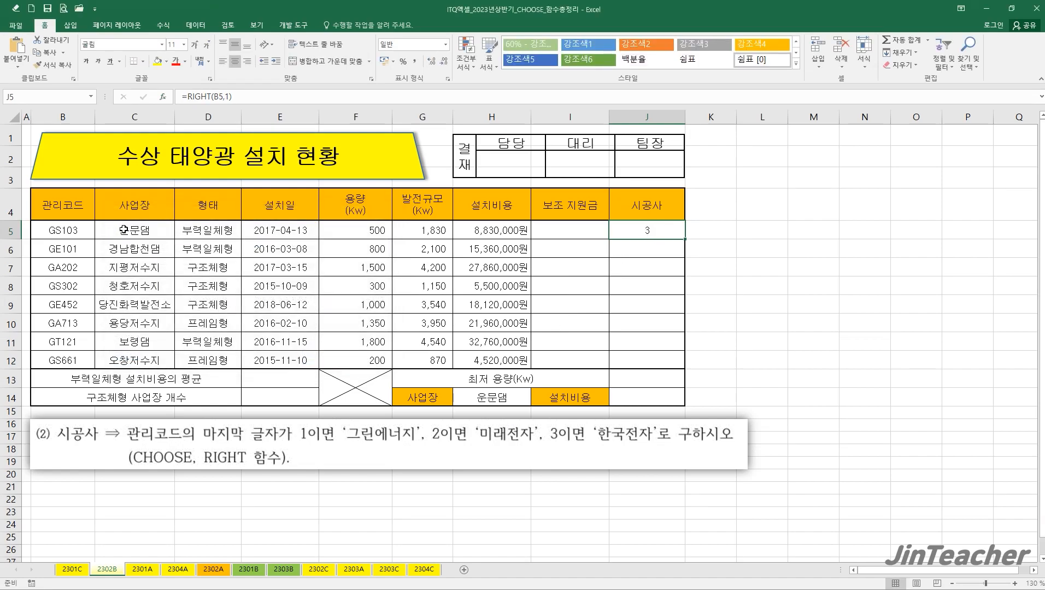
Cut RIGHT(B5,1) out of the formula in J5 and use it as the index number of a new CHOOSE function there
drag(187, 100, 309, 99)
key(ctrl+c)
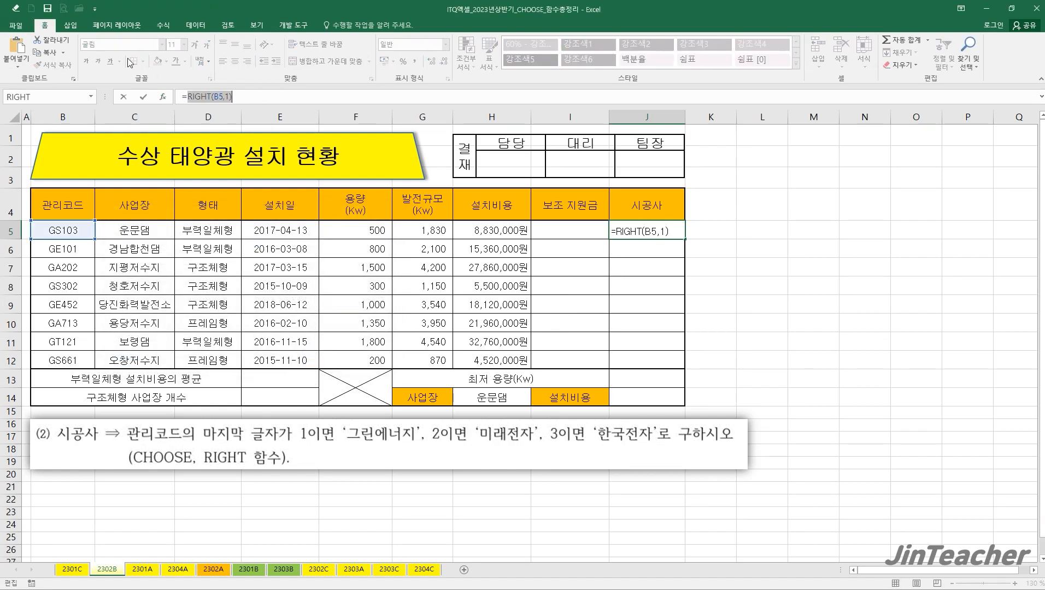
click(55, 41)
click(162, 97)
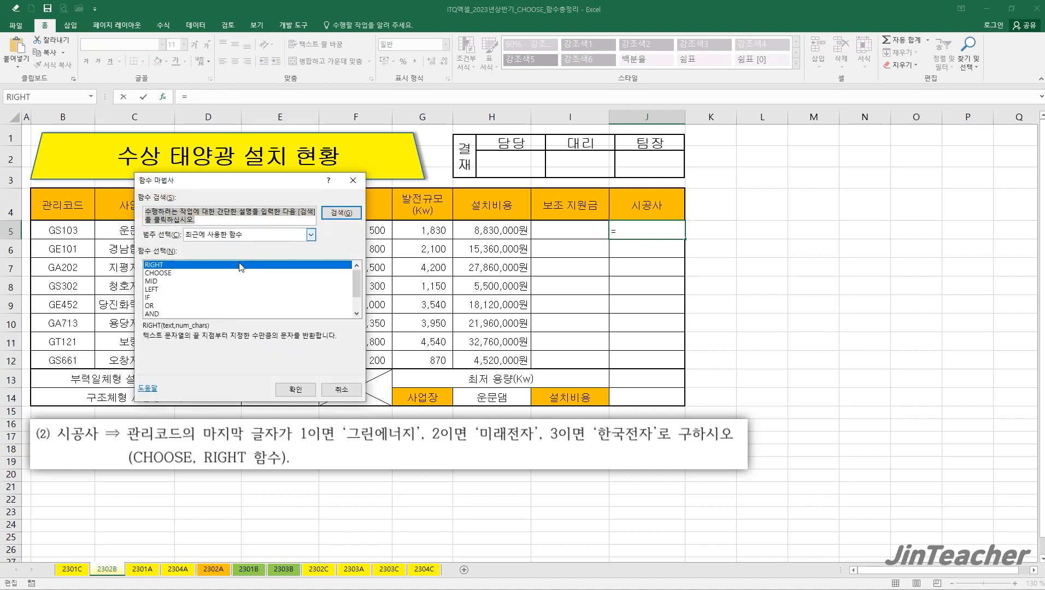
click(175, 273)
click(295, 389)
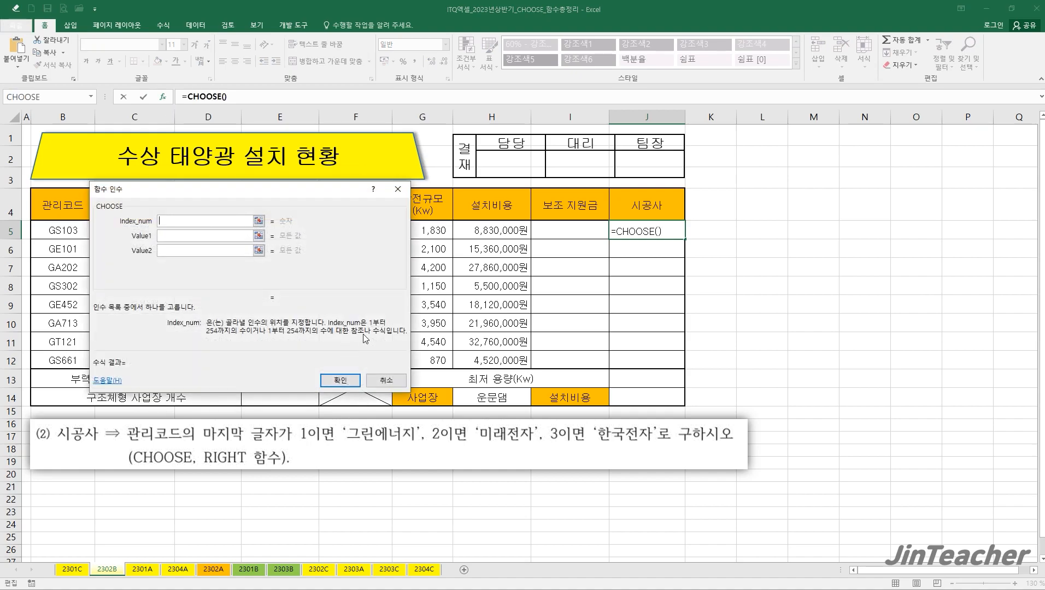
right_click(330, 216)
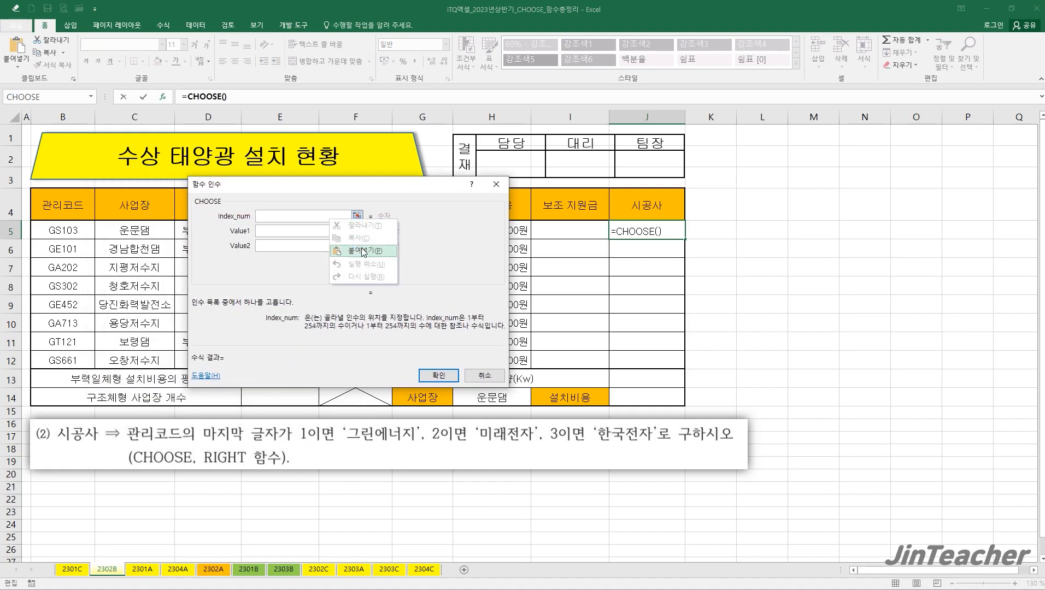
click(365, 253)
drag(277, 267, 293, 296)
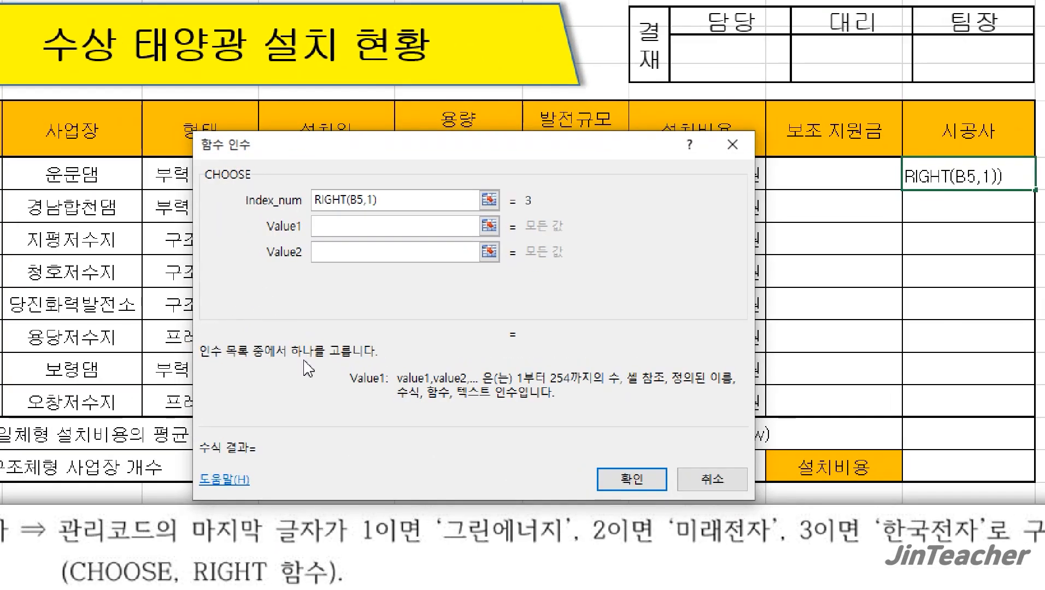
Complete the CHOOSE function in J5 with 그린에너지, 미래전자 and 한국전자 as its first, second and third values
key(Tab)
text(그린엔)
text(너지)
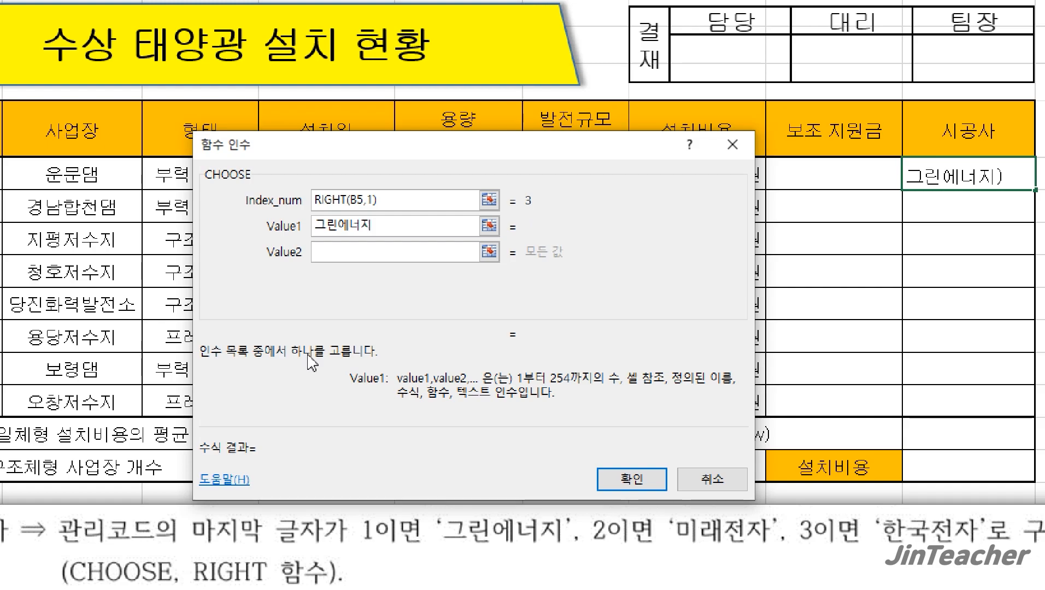
key(Tab)
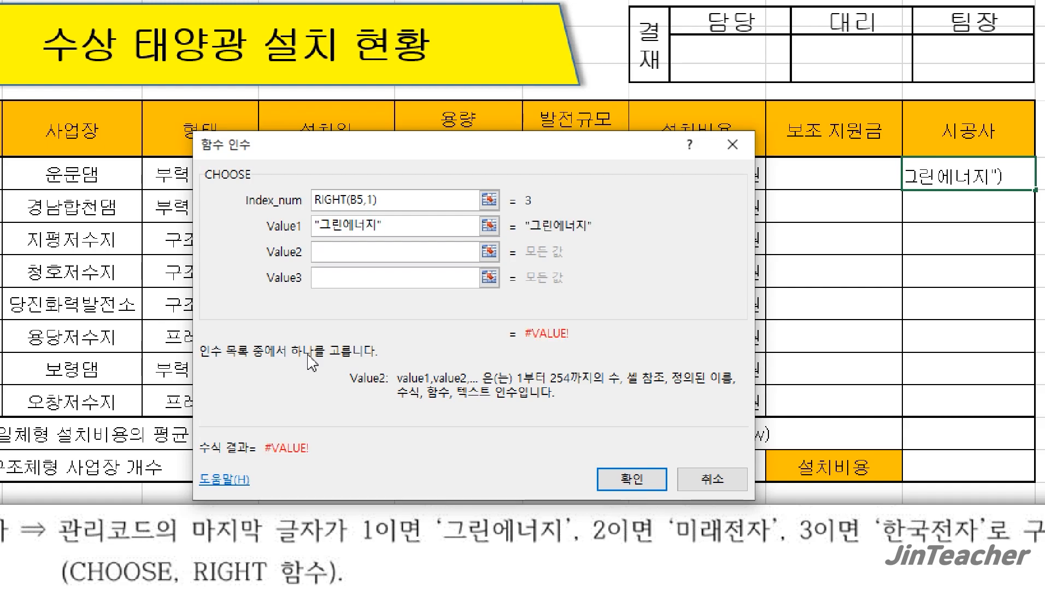
text(미래전)
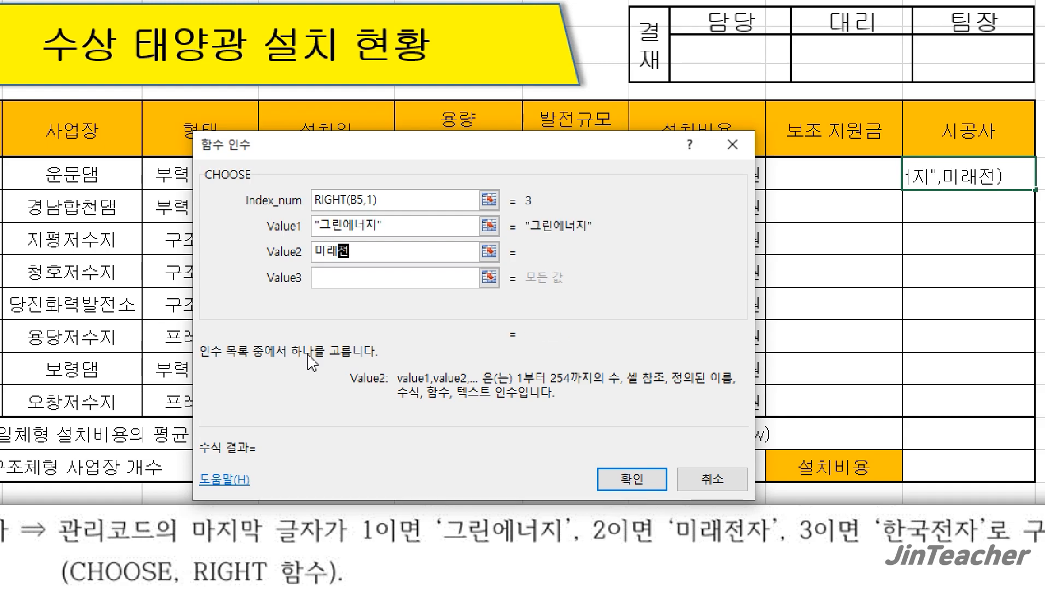
text(자)
key(Tab)
text(한)
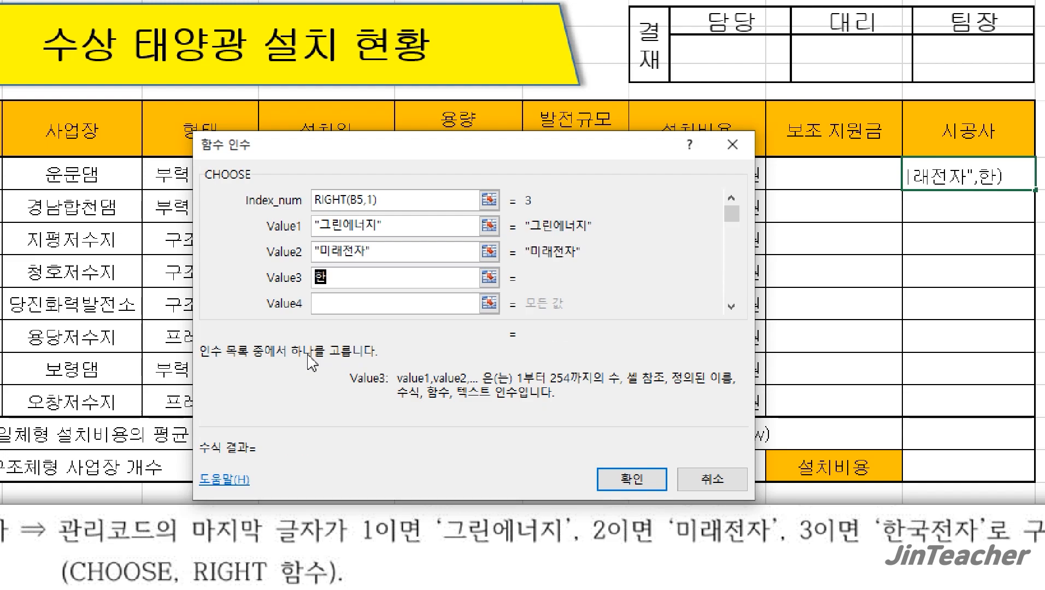
text(국ㅈ전자)
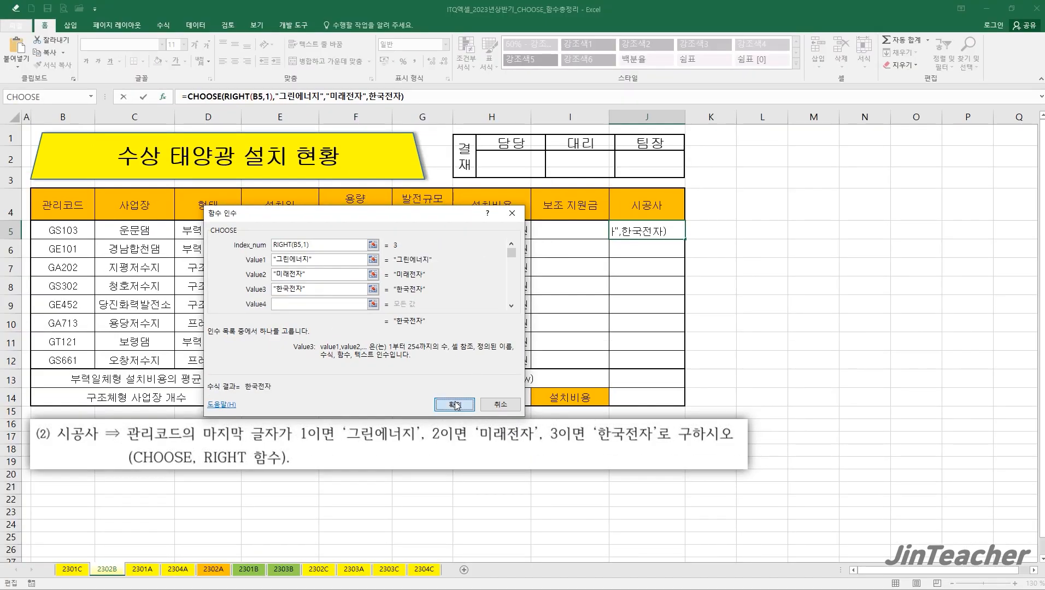
click(476, 412)
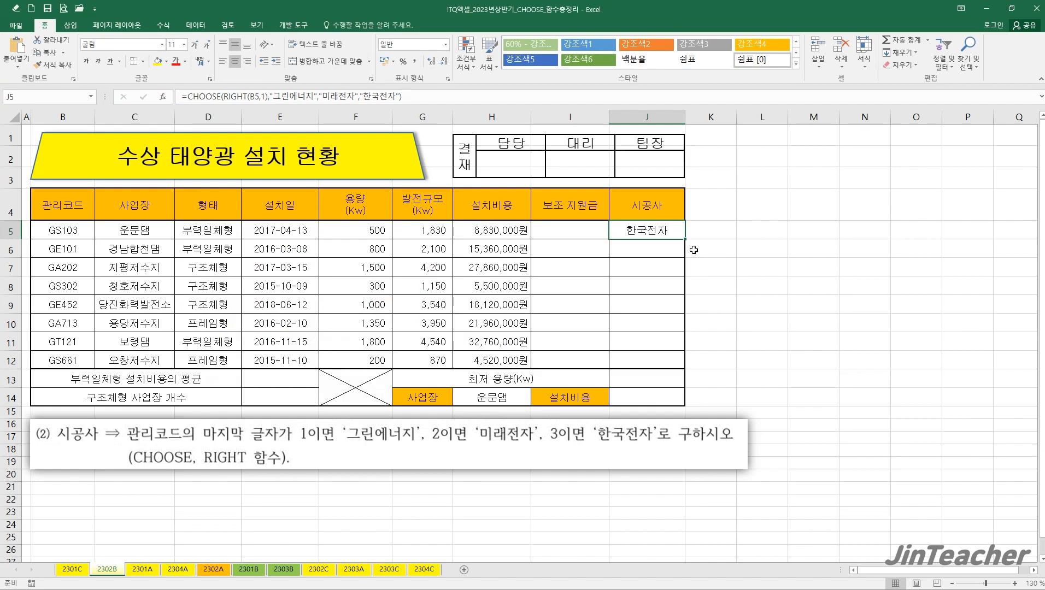
Fill the 시공사 formula from J5 down to J12 without formatting
drag(685, 240, 686, 371)
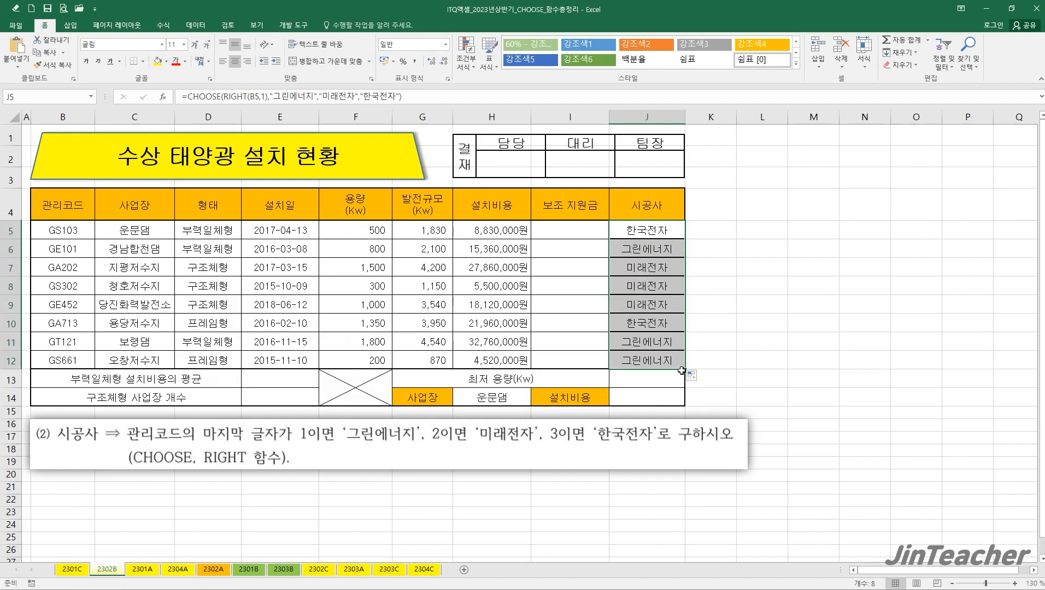
click(732, 414)
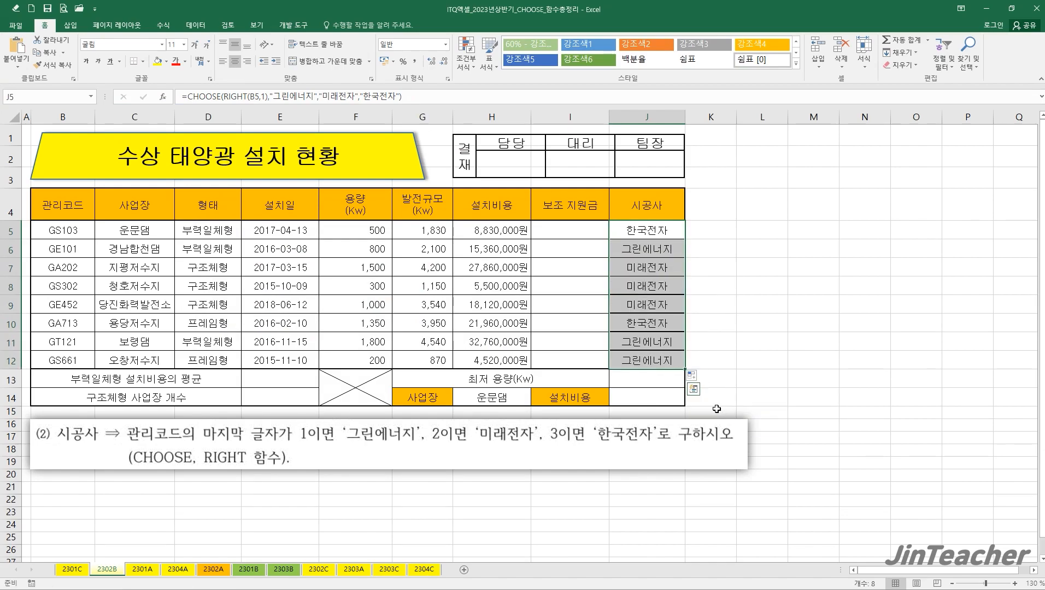
click(647, 360)
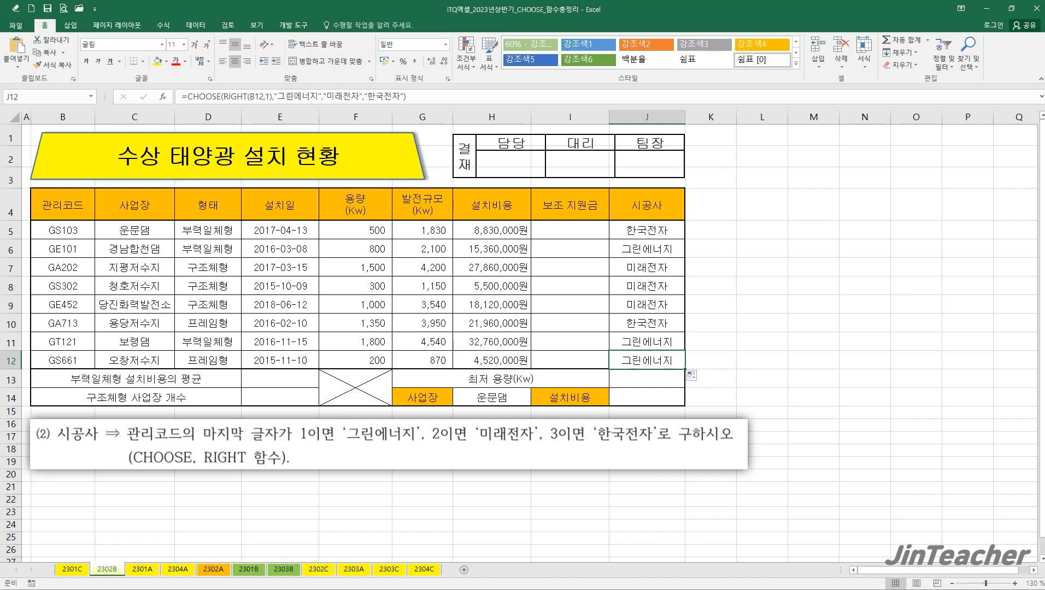
Start a MID function in cell I5 under the 구분 heading on sheet 2301A, choosing it from the list of all functions
click(137, 570)
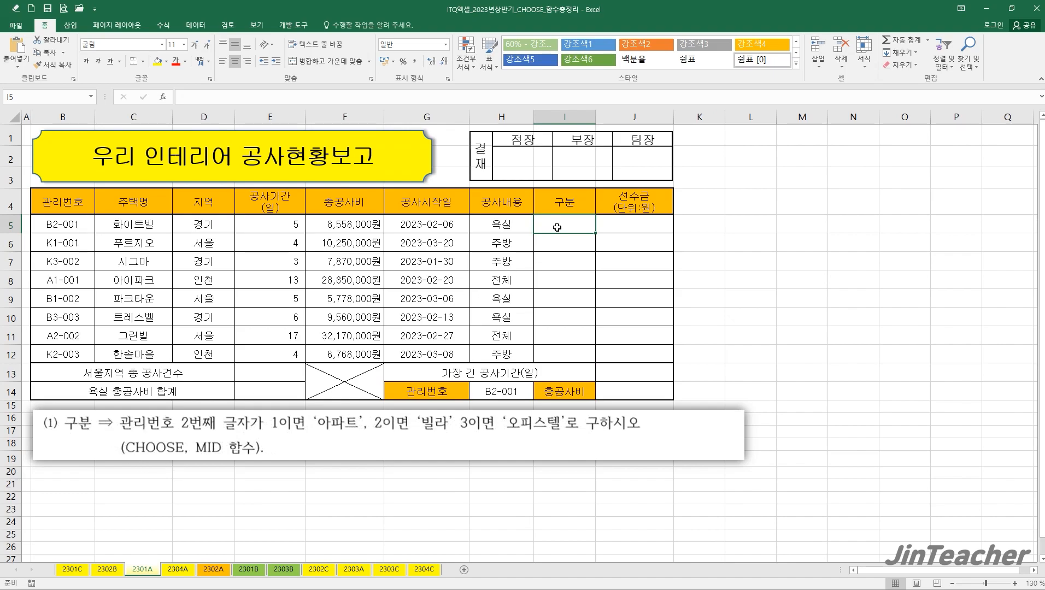
drag(557, 227, 541, 357)
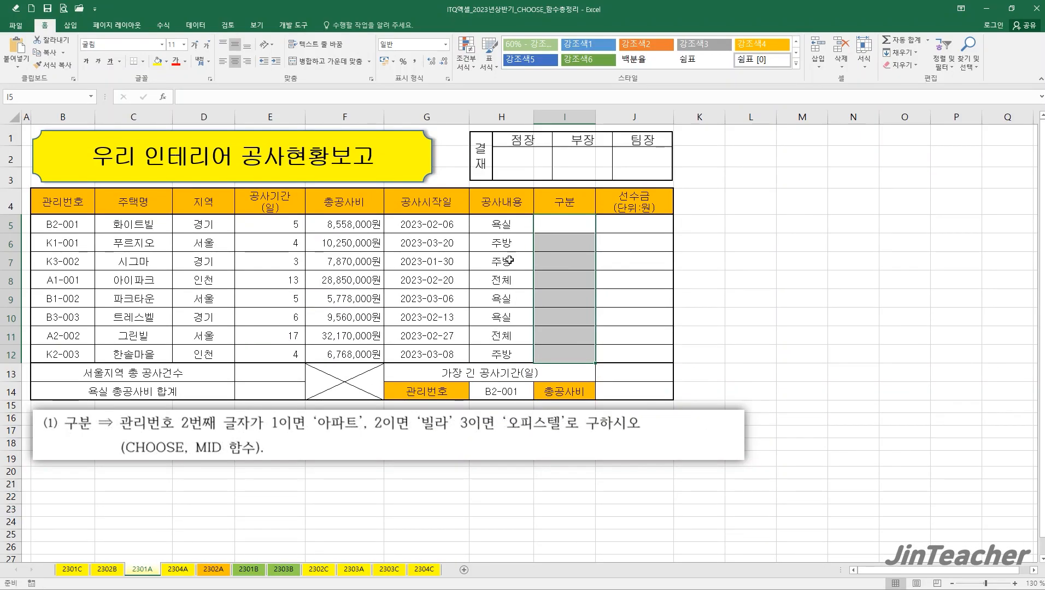
click(552, 227)
click(163, 97)
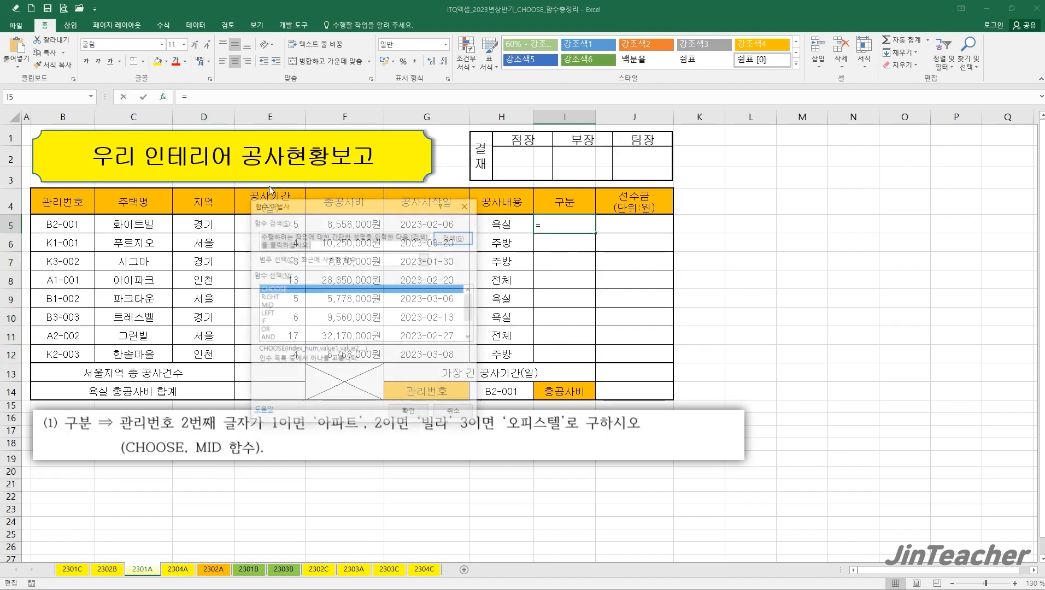
click(424, 259)
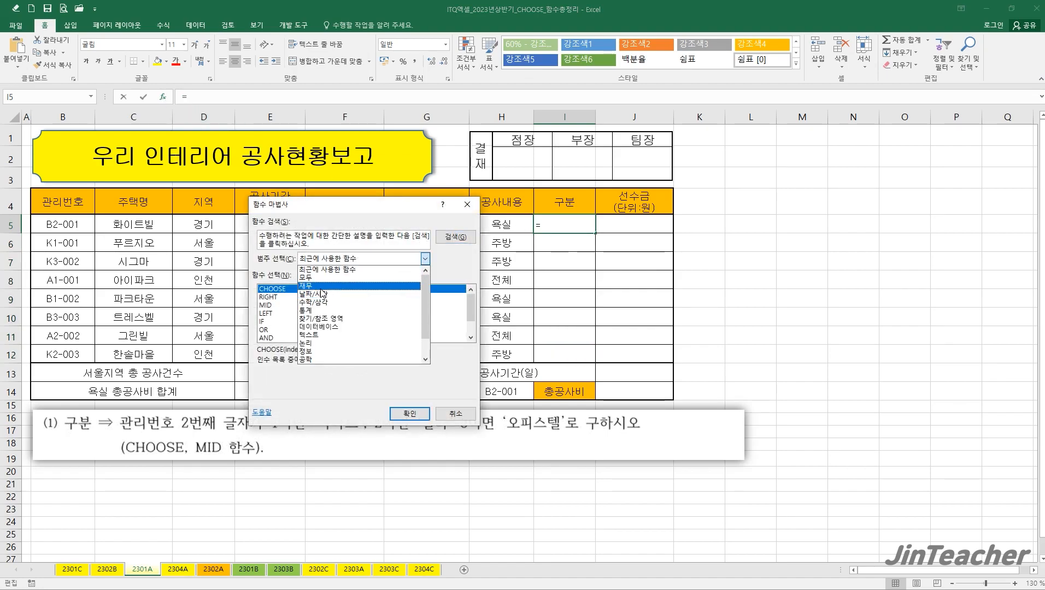
click(335, 281)
click(328, 309)
key(m)
scroll(279, 328, down, 3)
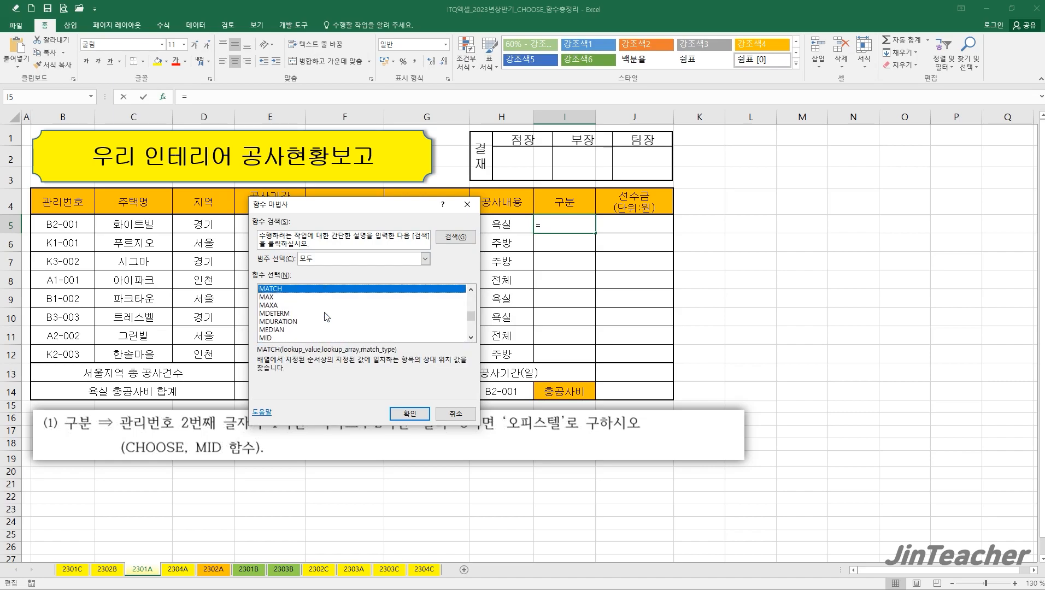
click(266, 313)
click(410, 413)
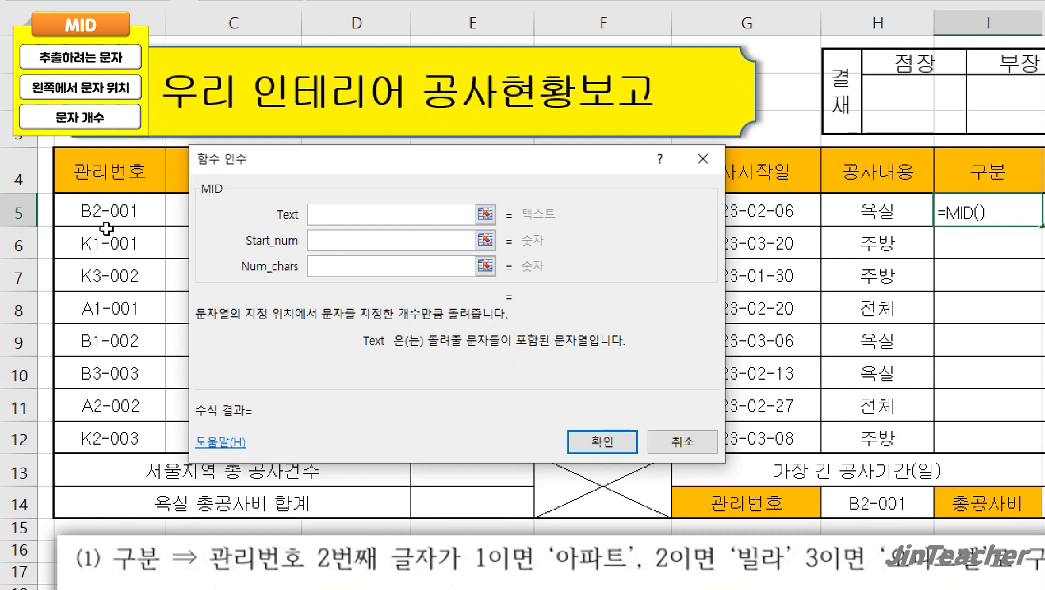
Complete the MID function with B5 as the text, 2 as the start position and 1 as the number of characters
click(68, 225)
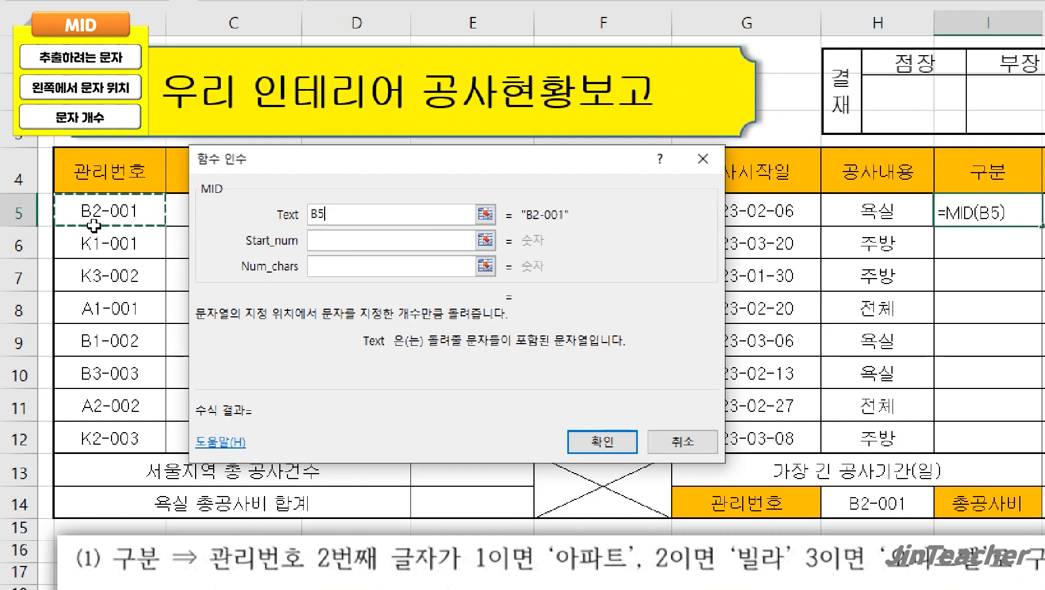
click(339, 235)
text(2)
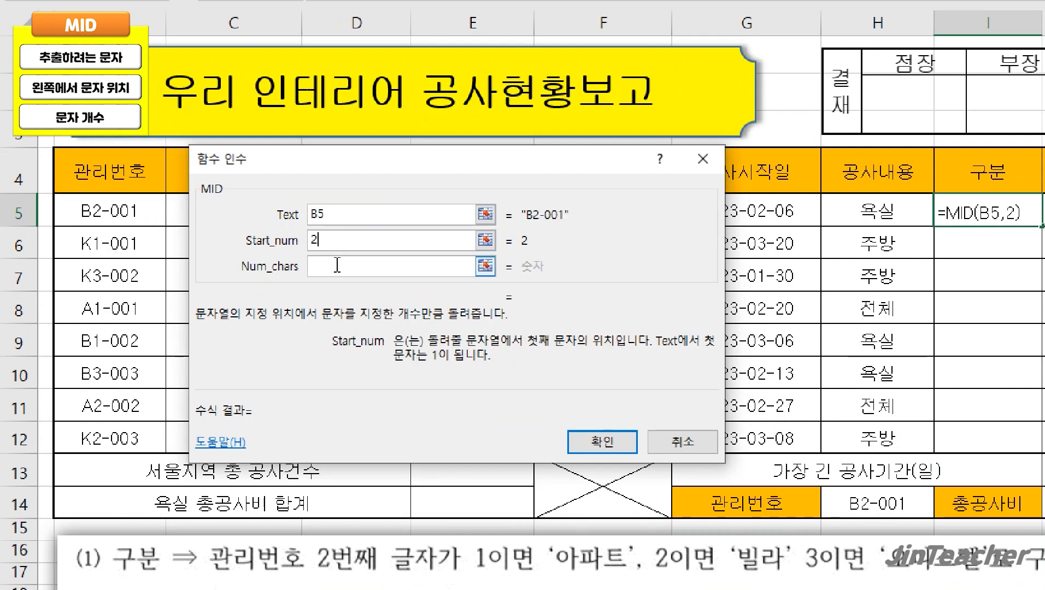
click(338, 265)
text(1)
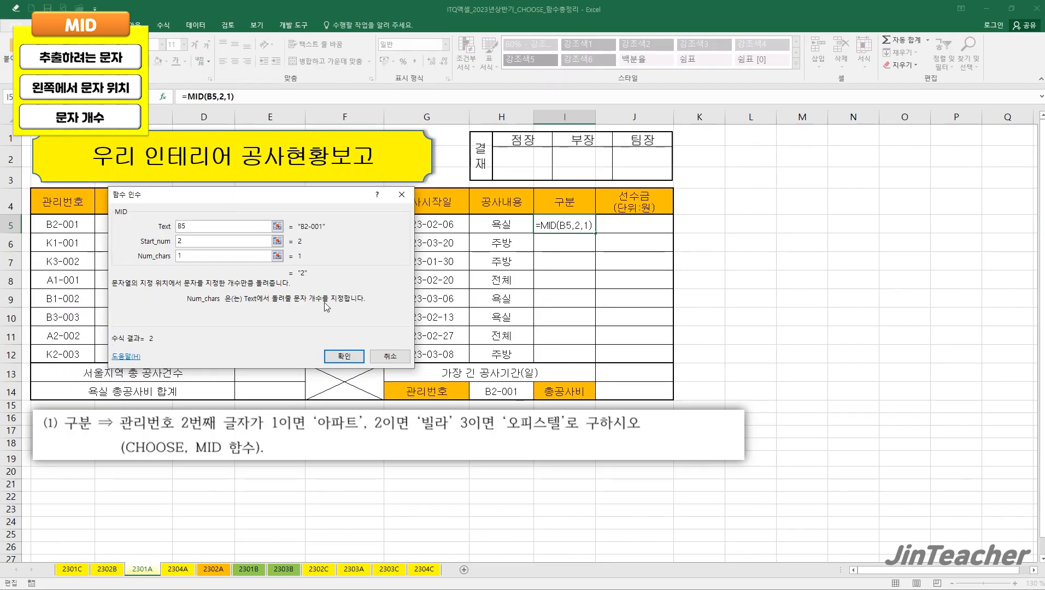
click(348, 354)
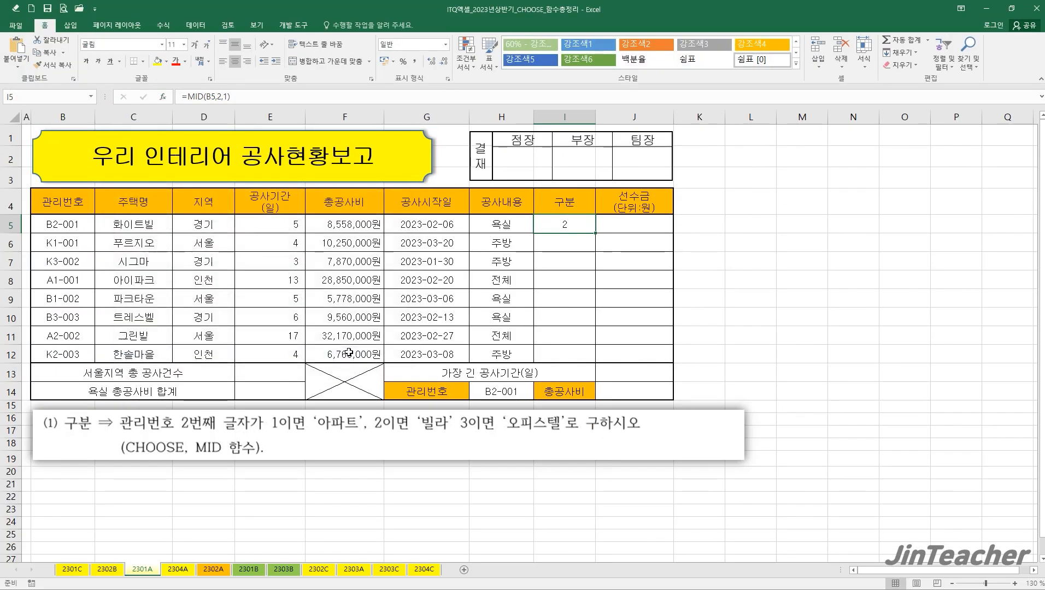
Cut MID(B5,2,1) out of the formula in I5 and use it as the index number of a new CHOOSE function there
drag(188, 97, 230, 97)
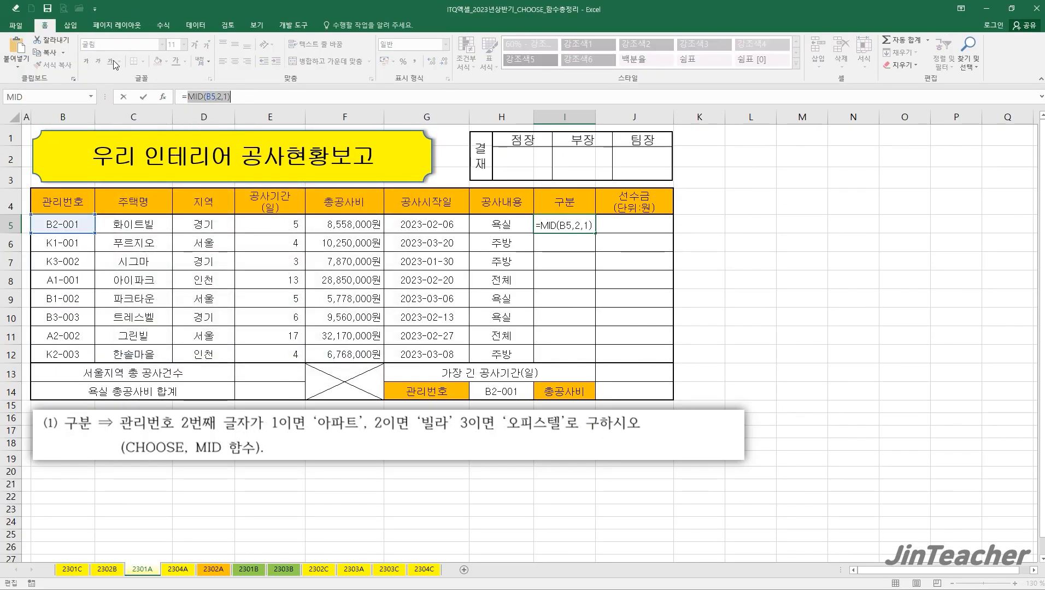
click(69, 44)
click(161, 101)
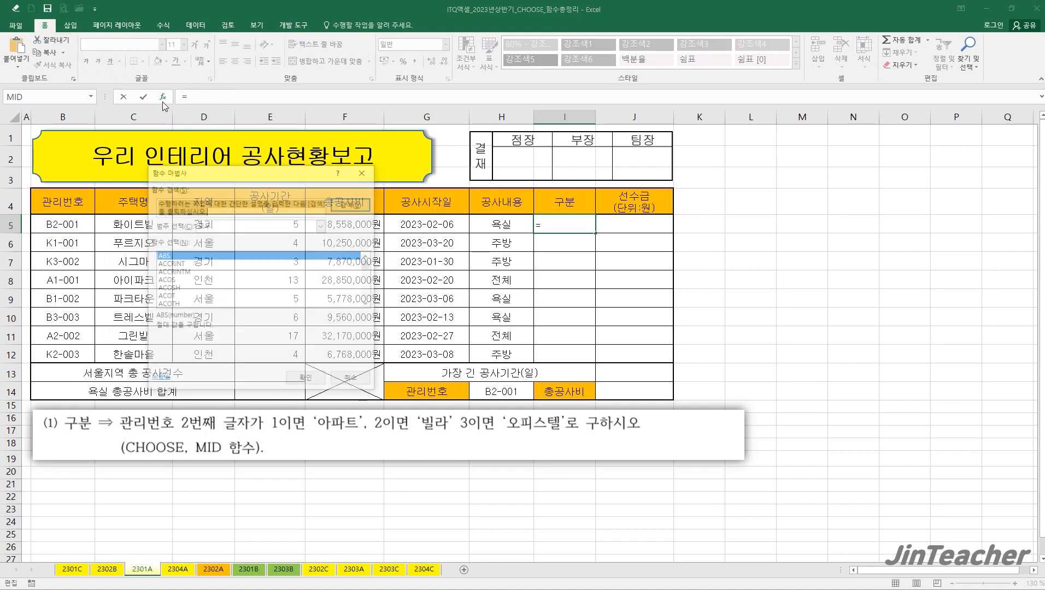
text(ㅊ)
scroll(211, 284, down, 6)
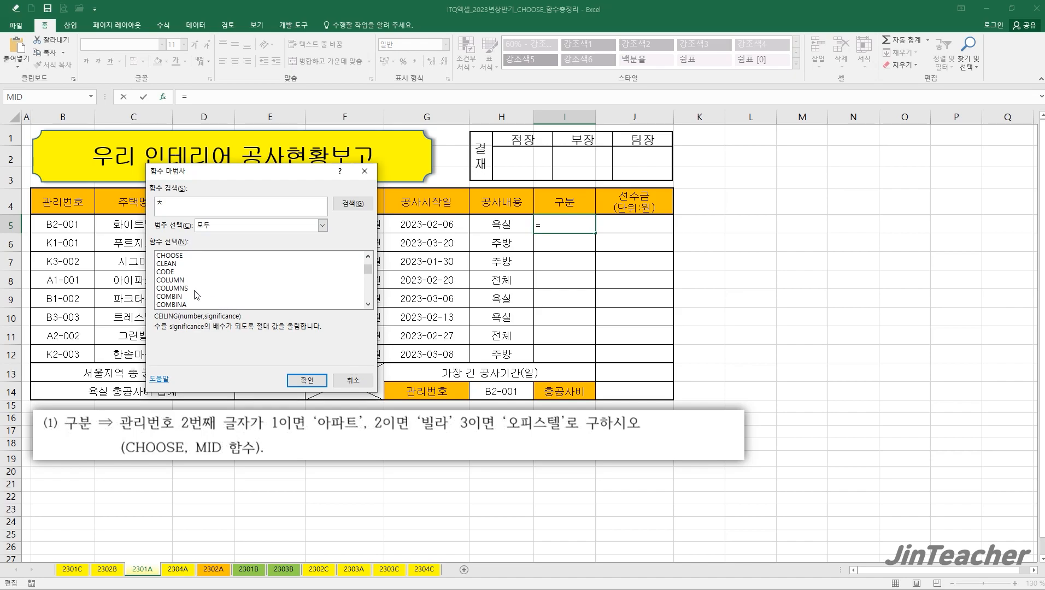
click(184, 256)
click(299, 378)
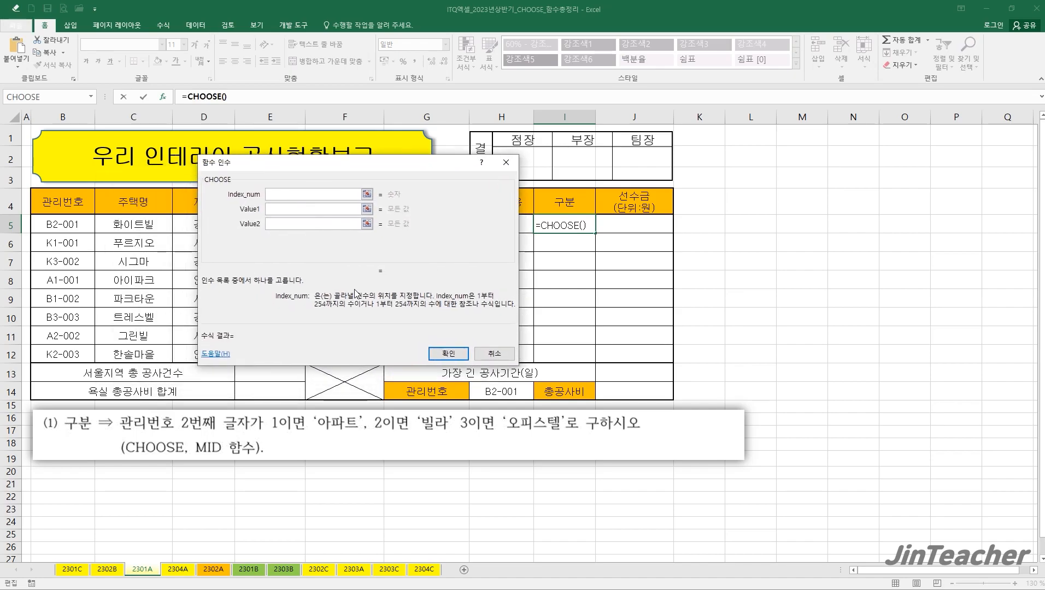
text(MID(B5,2,1))
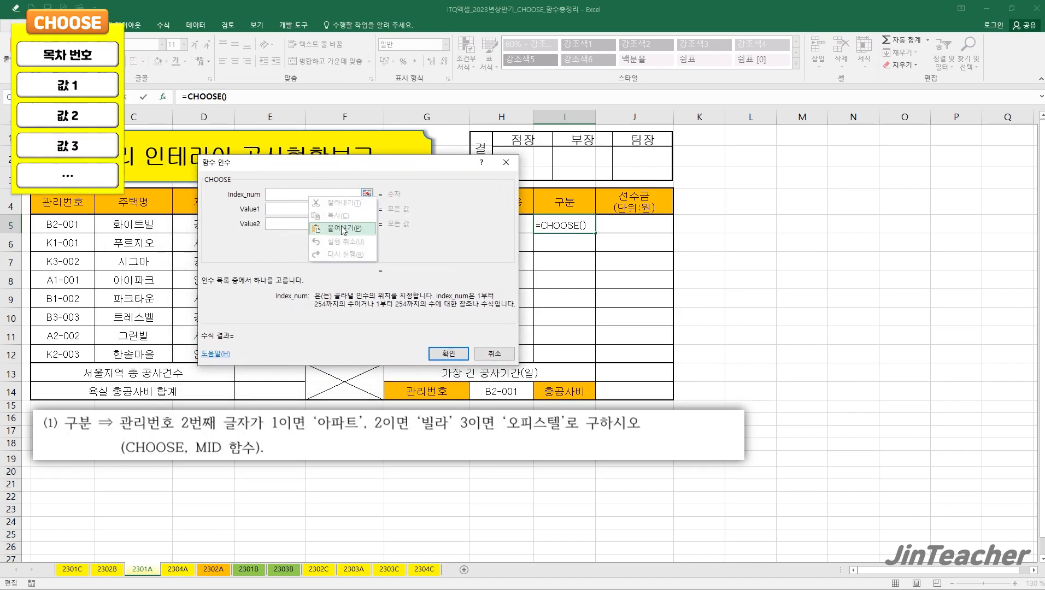
Complete the CHOOSE function in I5 with 아파트, 빌라 and 오피스텔 as its first, second and third values
key(Tab)
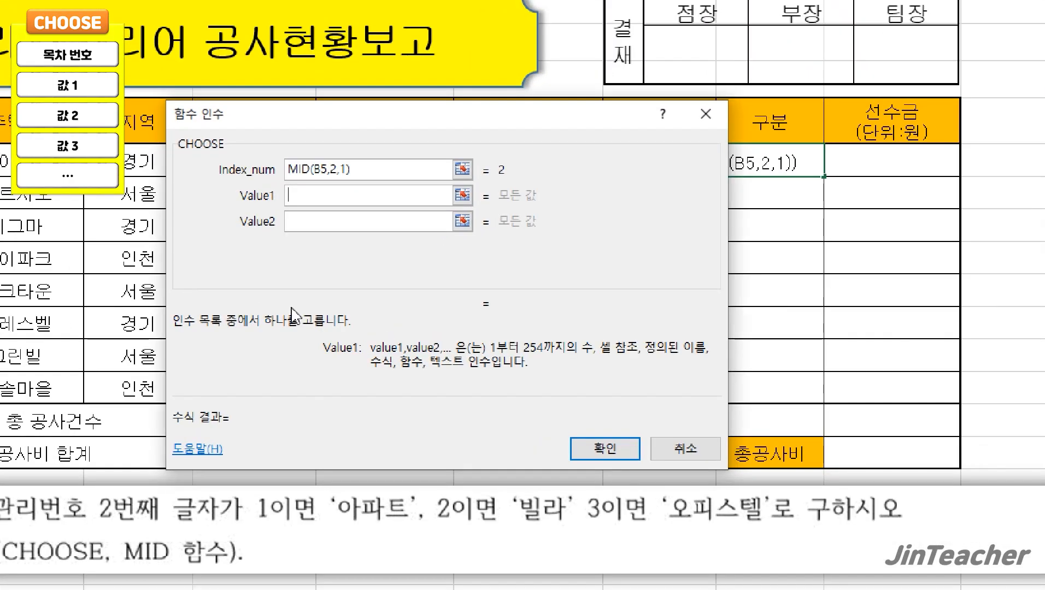
text("아파트")
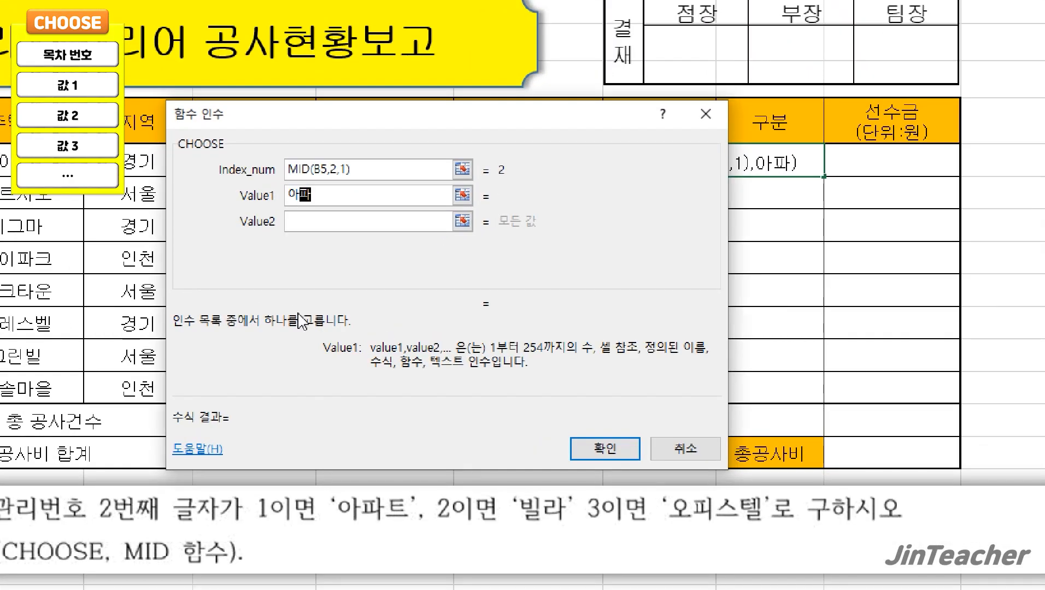
key(Tab)
text("빌라")
key(Tab)
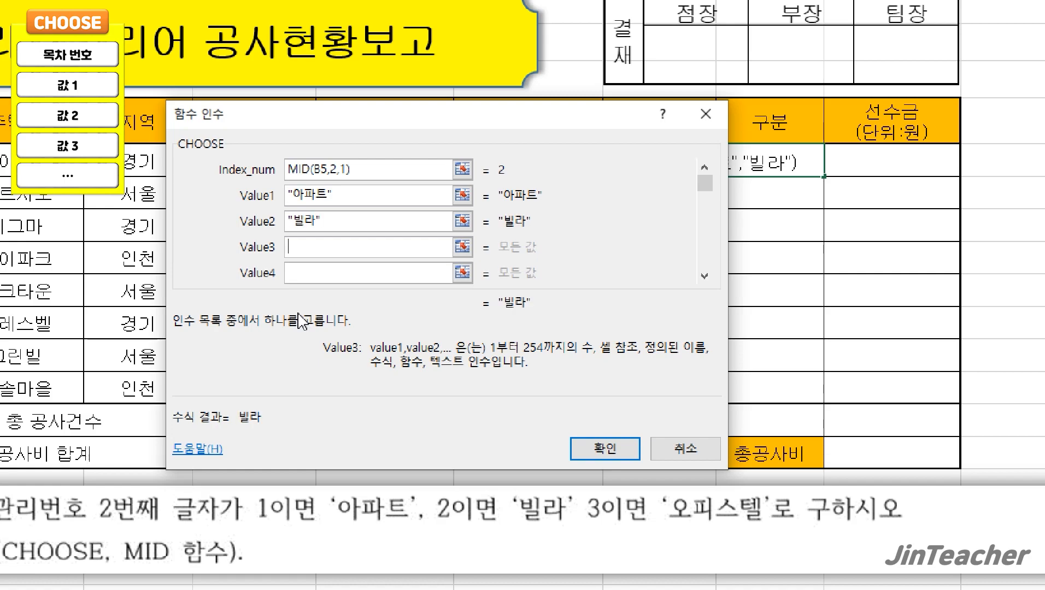
text(오피)
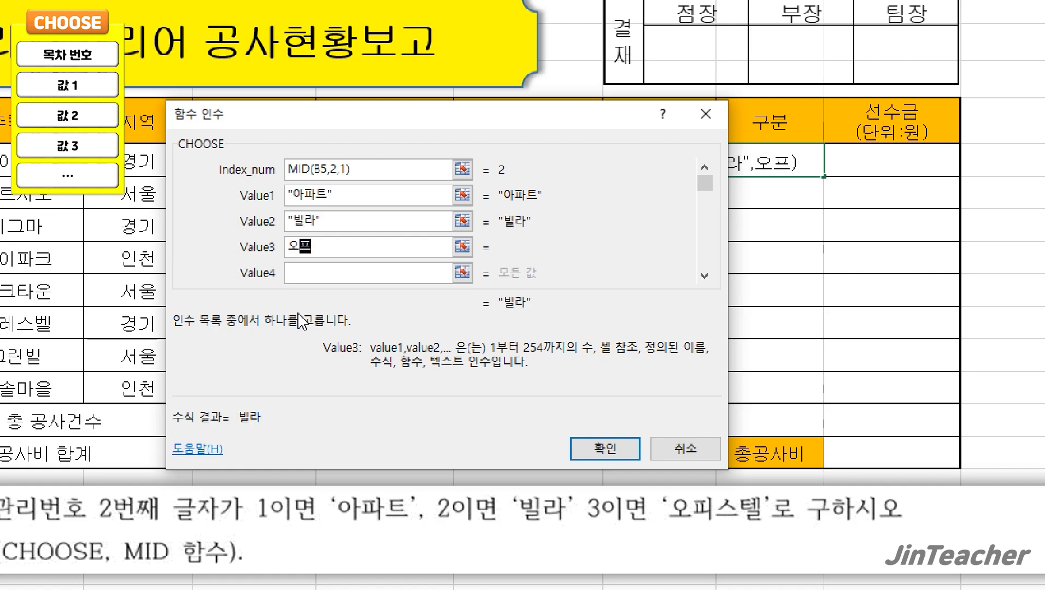
text(스텔)
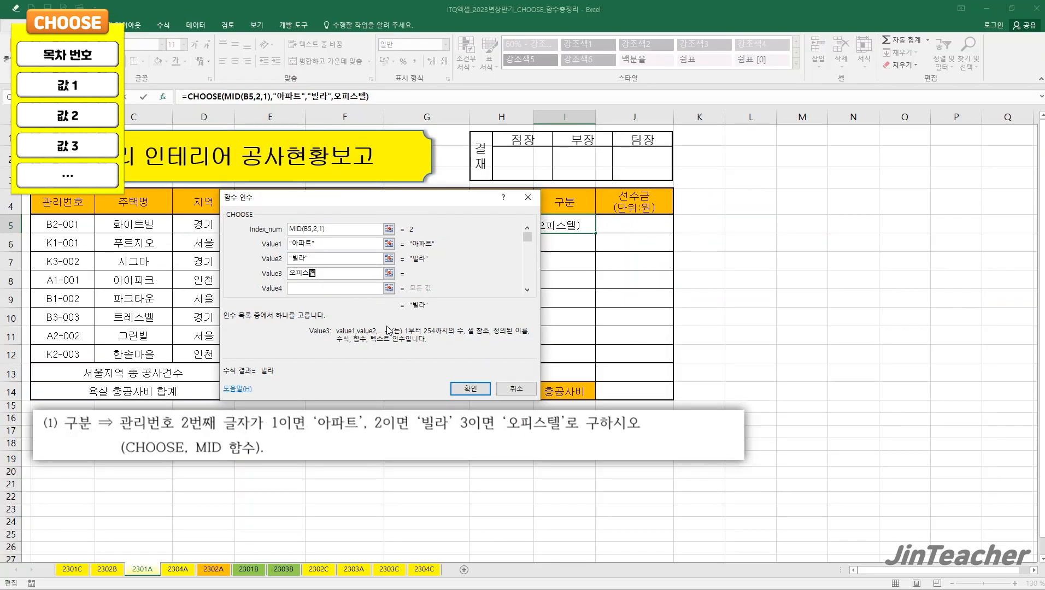
click(605, 449)
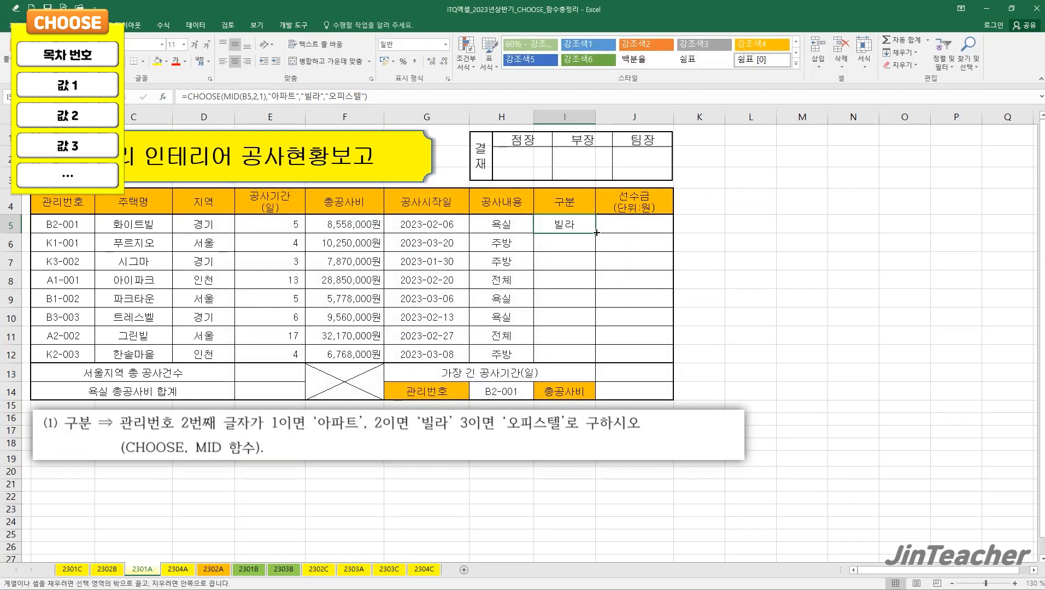
Fill the CHOOSE formula from I5 down to I12 in the 구분 column without copying the formatting
drag(597, 233, 595, 365)
click(601, 370)
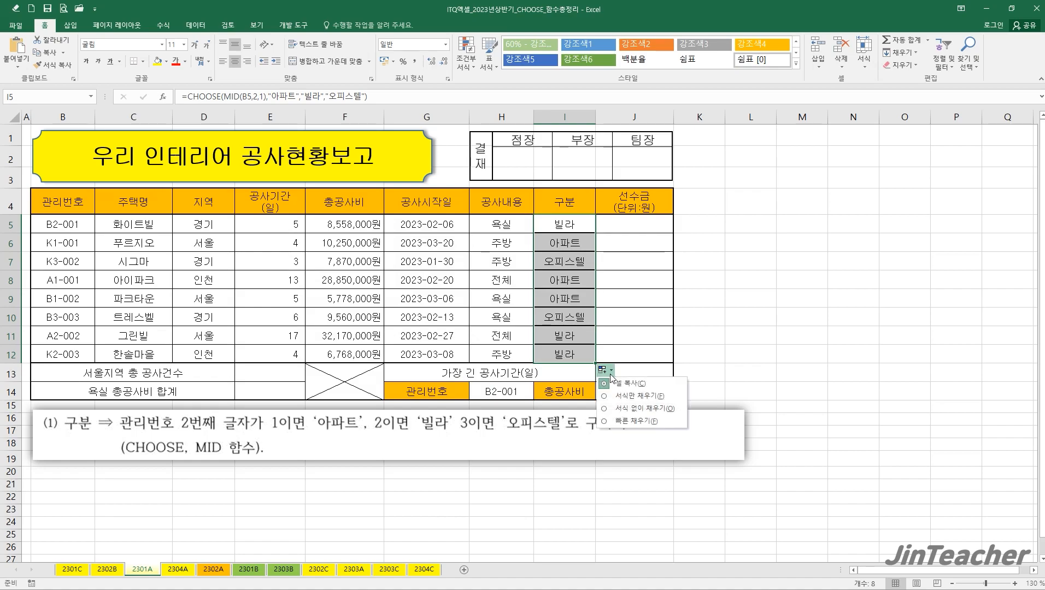
click(621, 407)
click(568, 356)
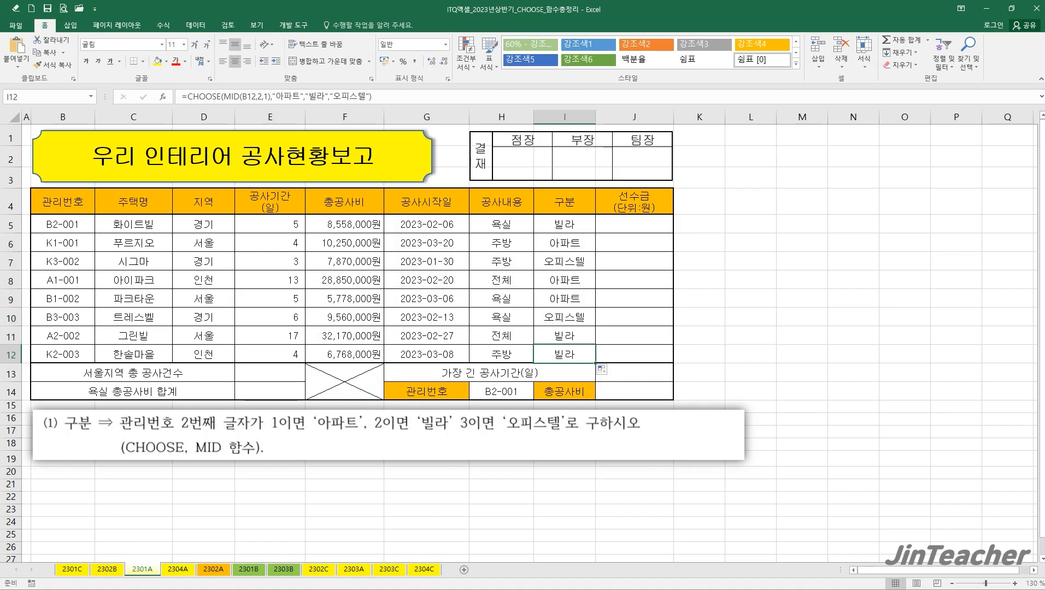
Start a MID function in cell I5 under the 최소배달비 heading on sheet 2304A, choosing it from the recently used functions
click(178, 570)
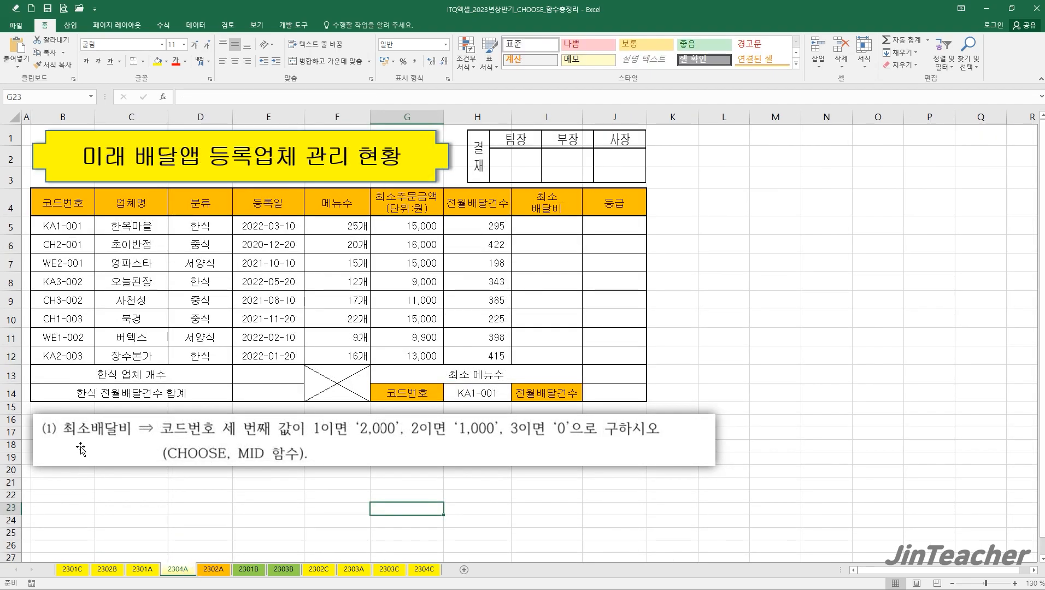
drag(547, 225, 549, 355)
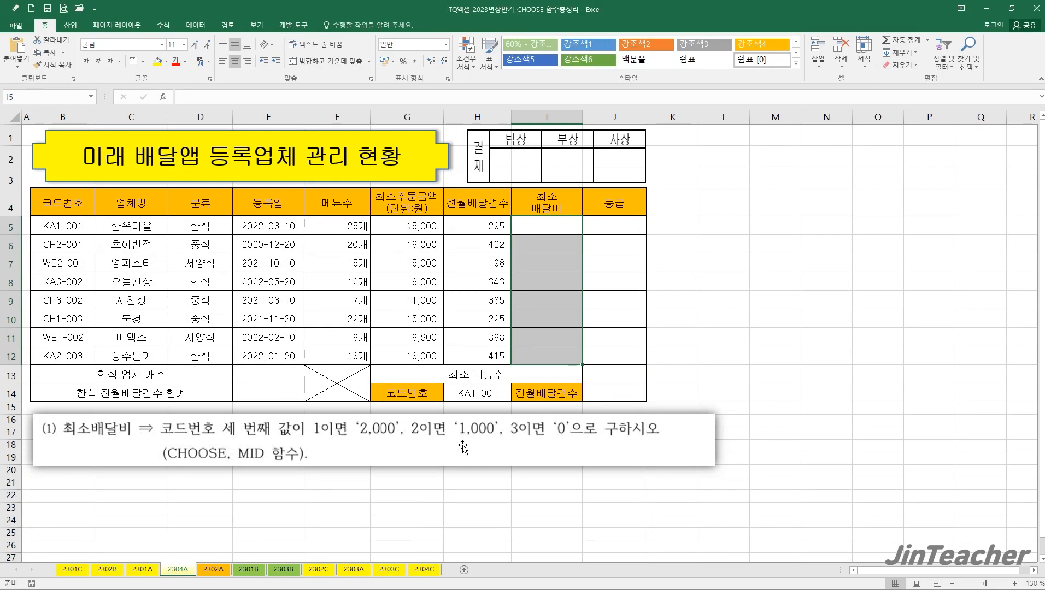
click(556, 231)
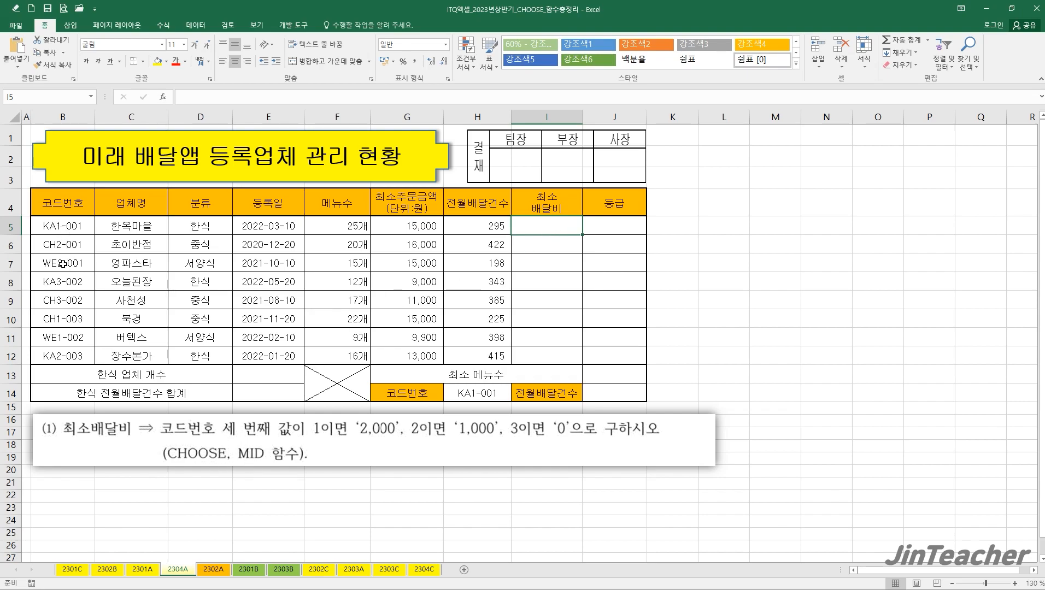
click(162, 96)
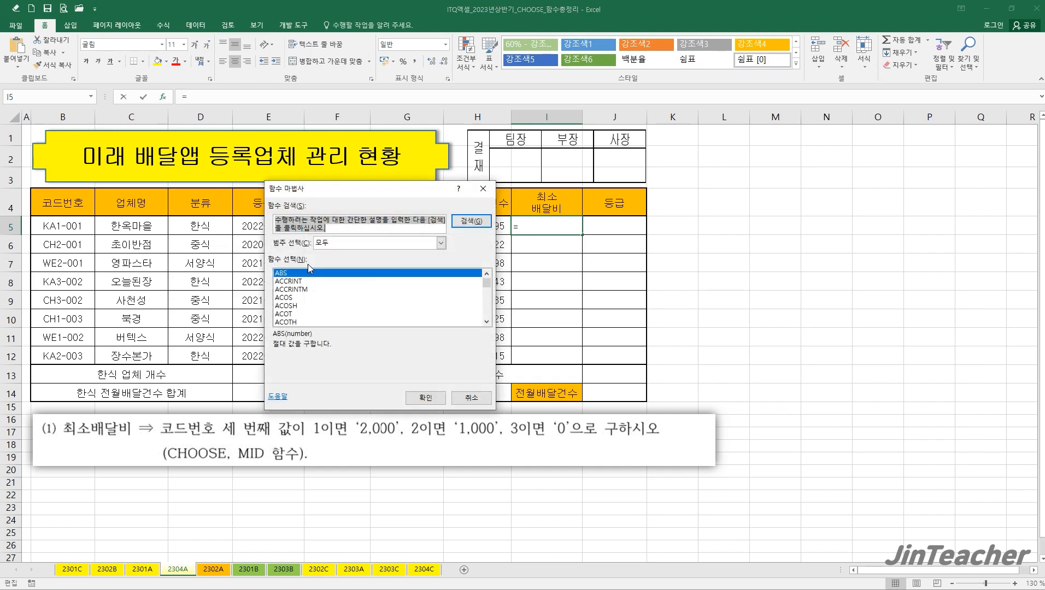
click(355, 244)
click(345, 254)
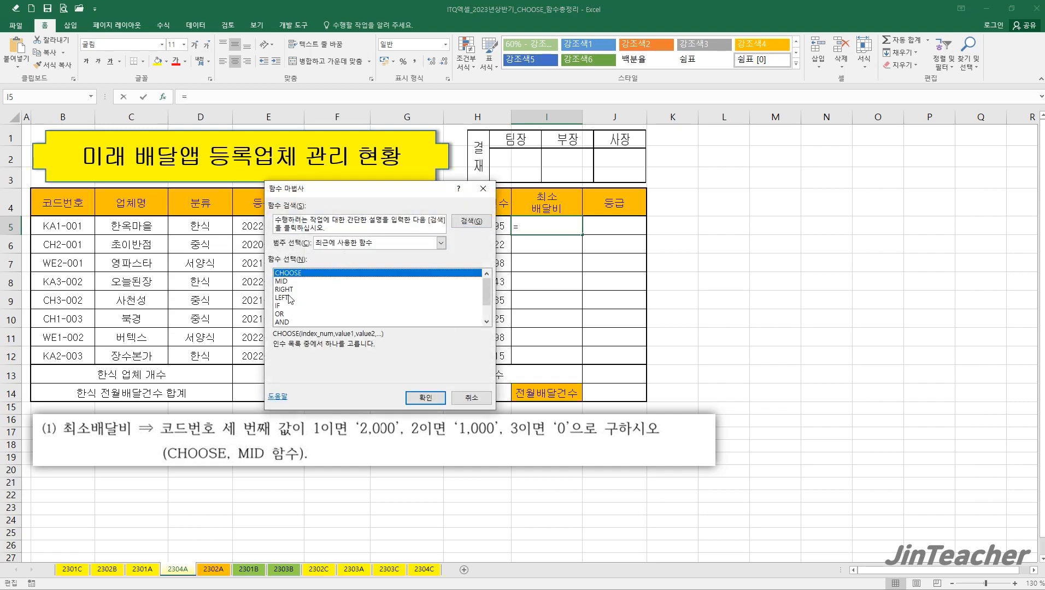
double_click(283, 281)
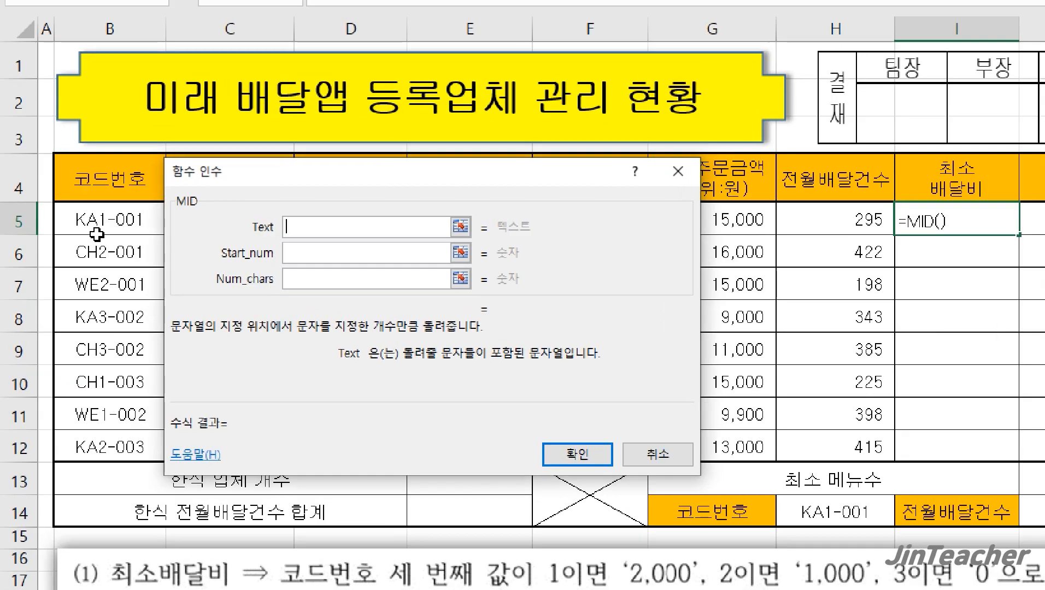
Complete the MID function with B5 as the text, 3 as the start position and 1 as the number of characters
click(97, 234)
click(353, 257)
text(3)
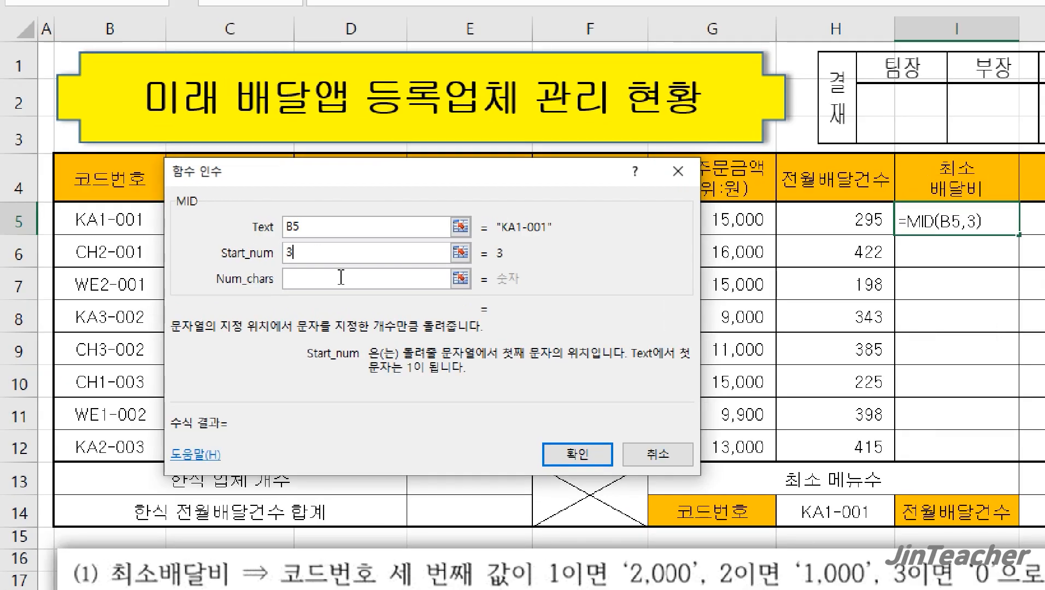
click(335, 281)
text(1)
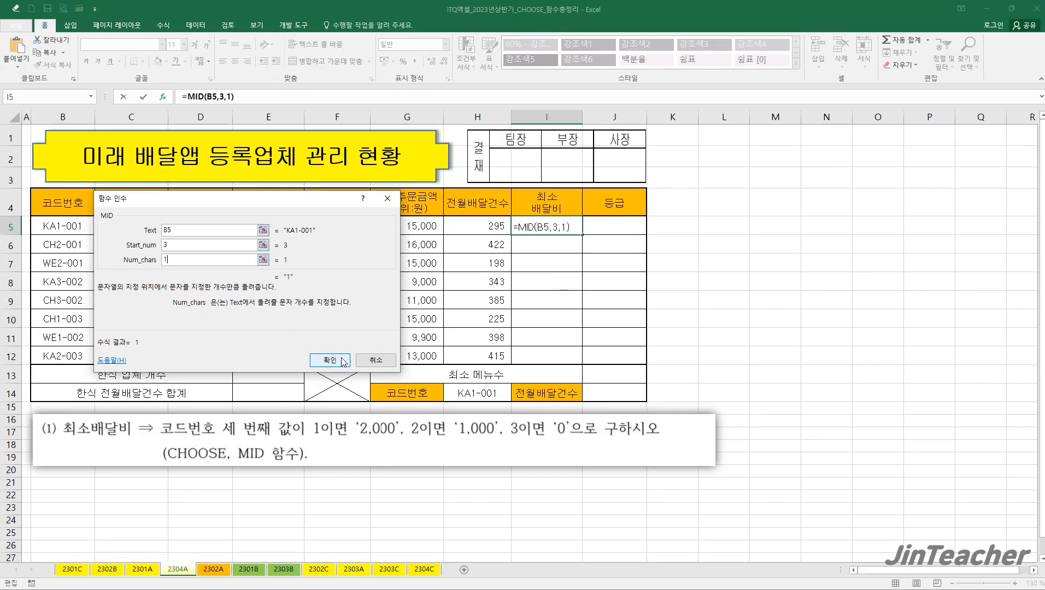
click(577, 455)
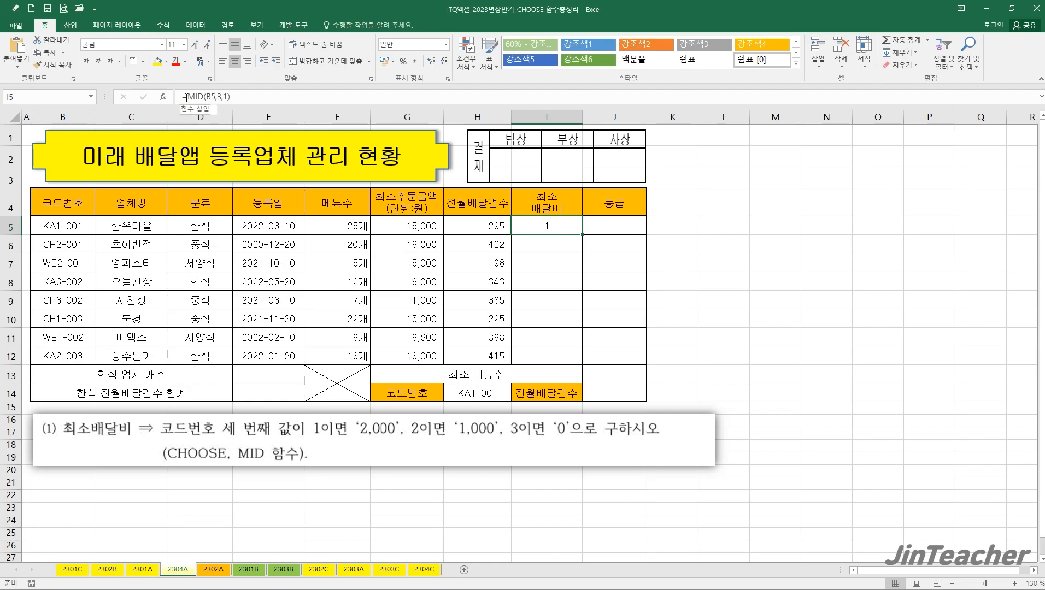
Cut MID(B5,3,1) out of the formula in I5 and use it as the index number of a new CHOOSE function there
drag(187, 97, 230, 97)
click(68, 43)
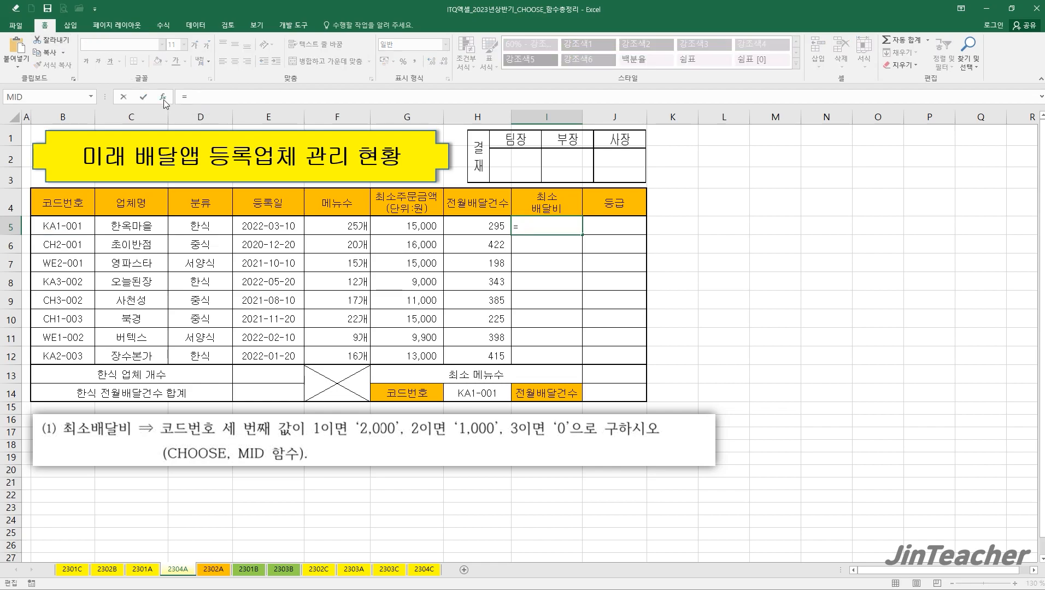
click(163, 97)
double_click(168, 268)
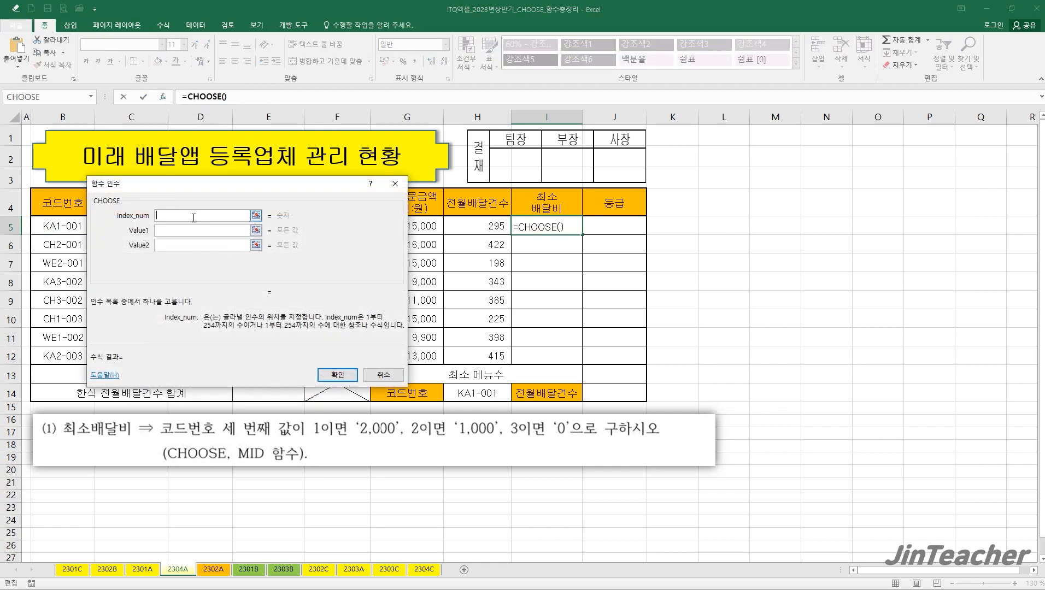
key(ctrl+v)
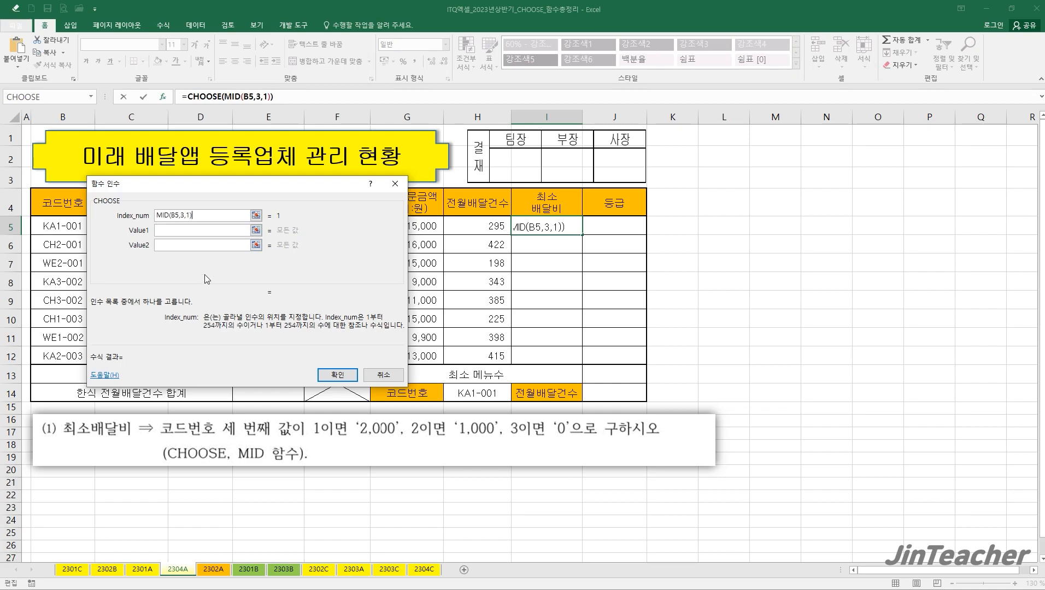
Complete the CHOOSE function in I5 with 2000, 1000 and 0 as its first, second and third values
click(199, 231)
text(2000)
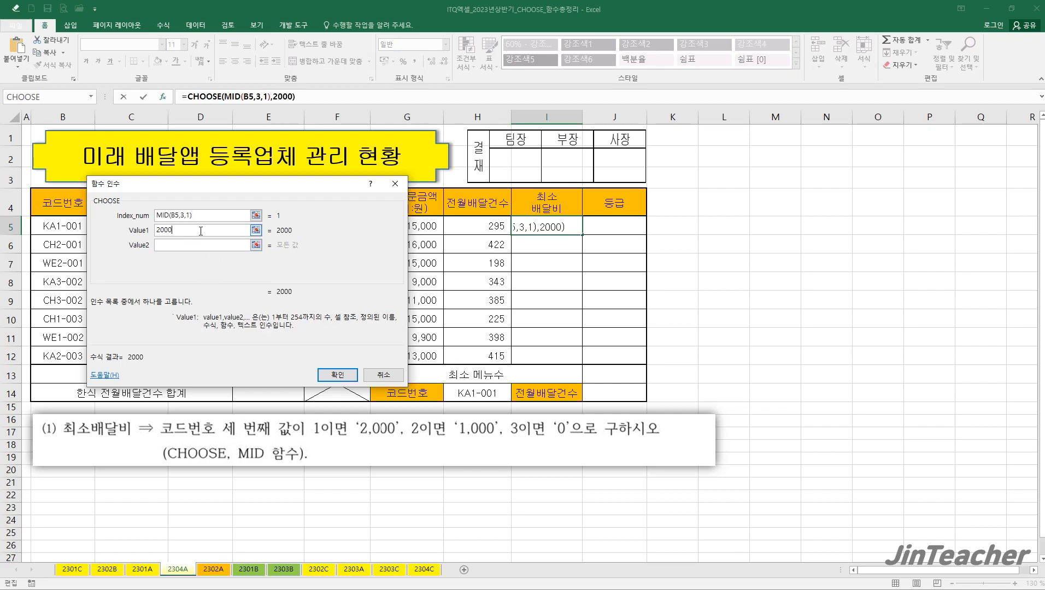
click(185, 245)
text(1000)
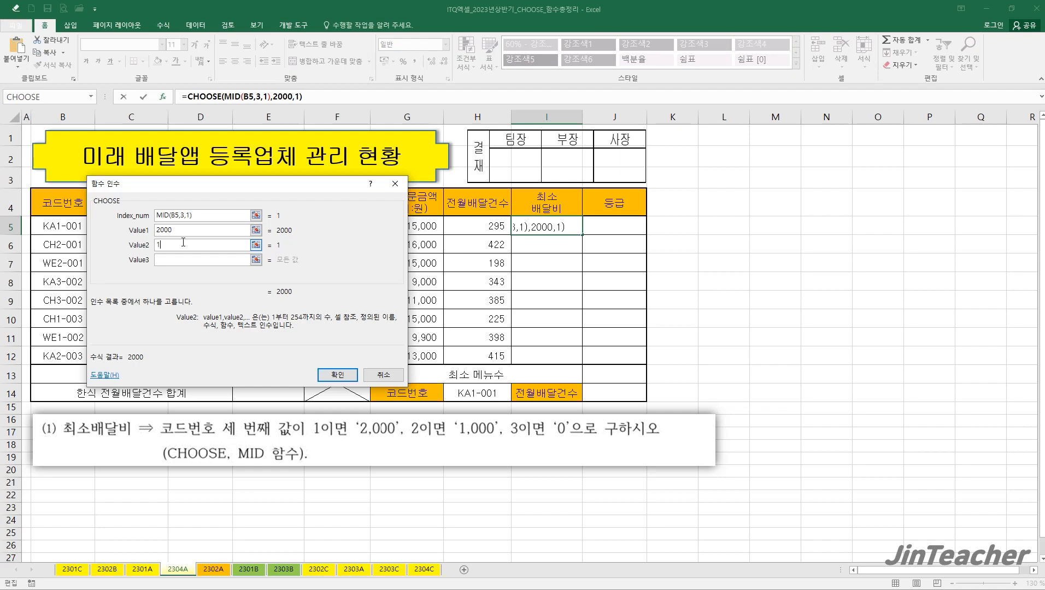
click(189, 261)
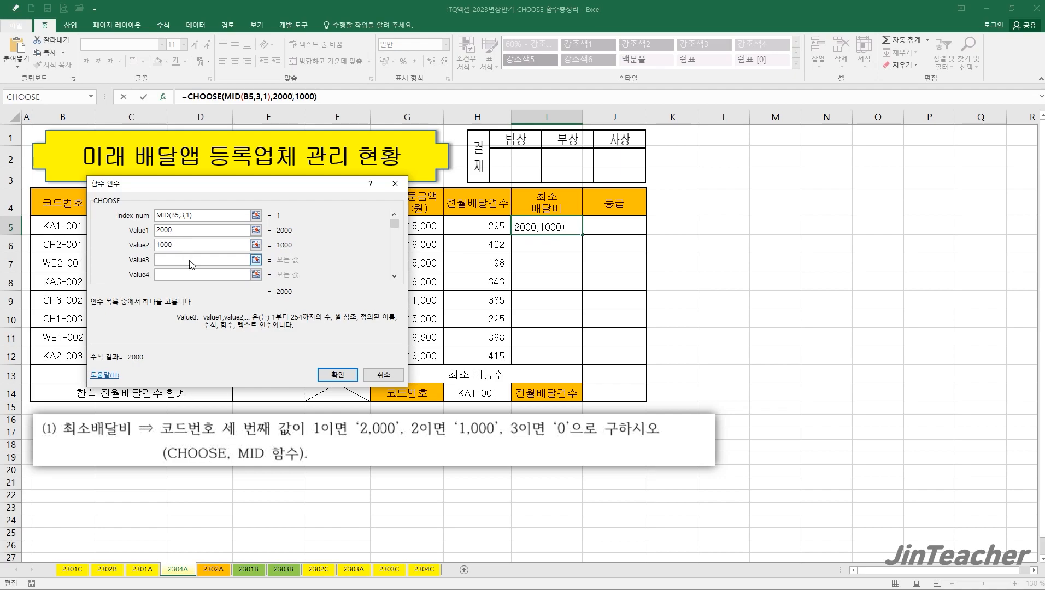
text(0)
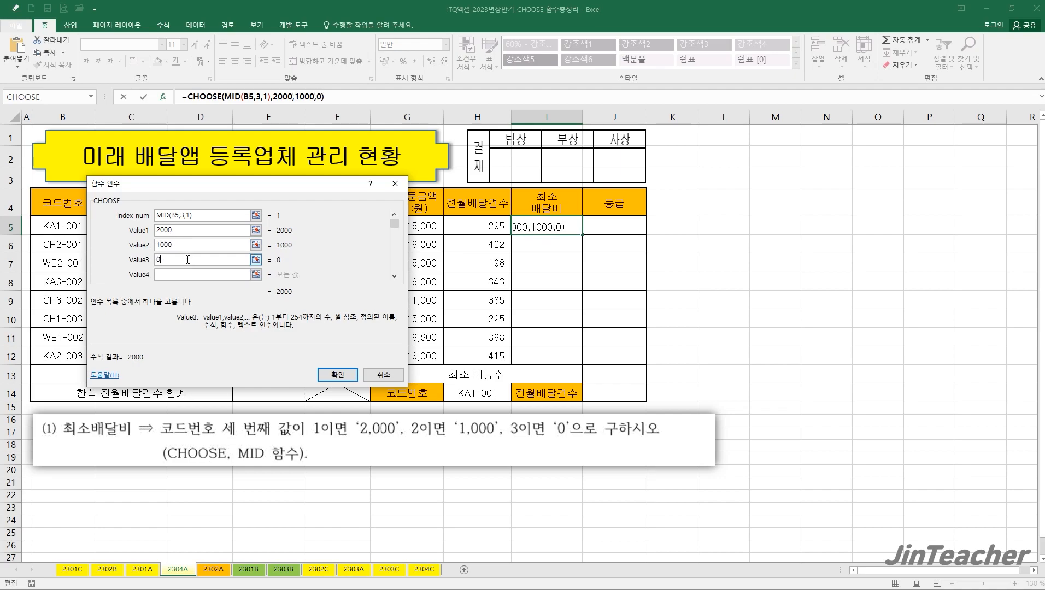
click(319, 375)
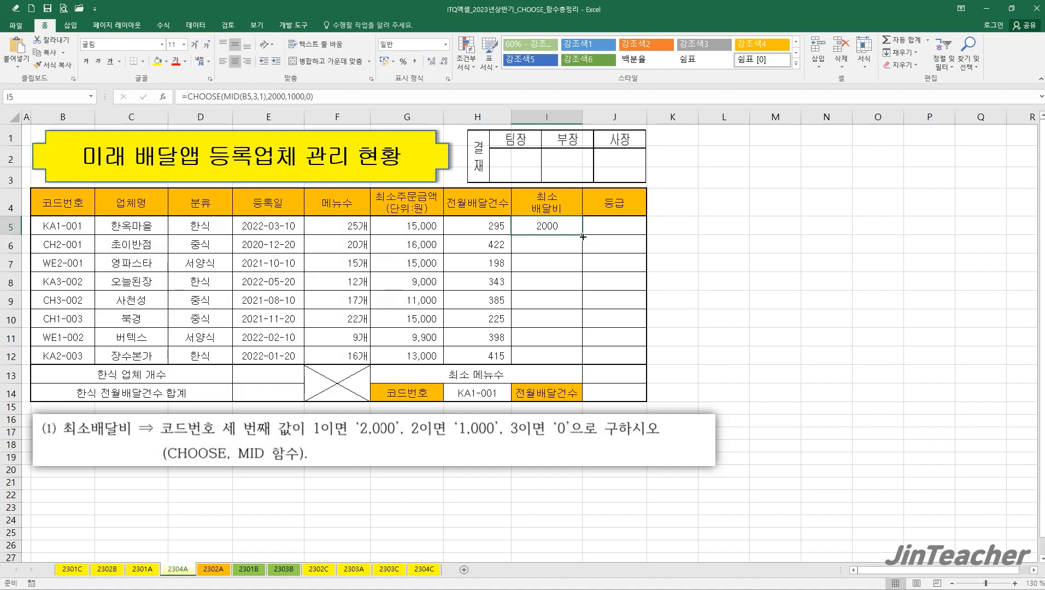
Fill the 최소배달비 formula from I5 down to I12 without formatting and apply the comma style to those cells
drag(583, 237, 585, 358)
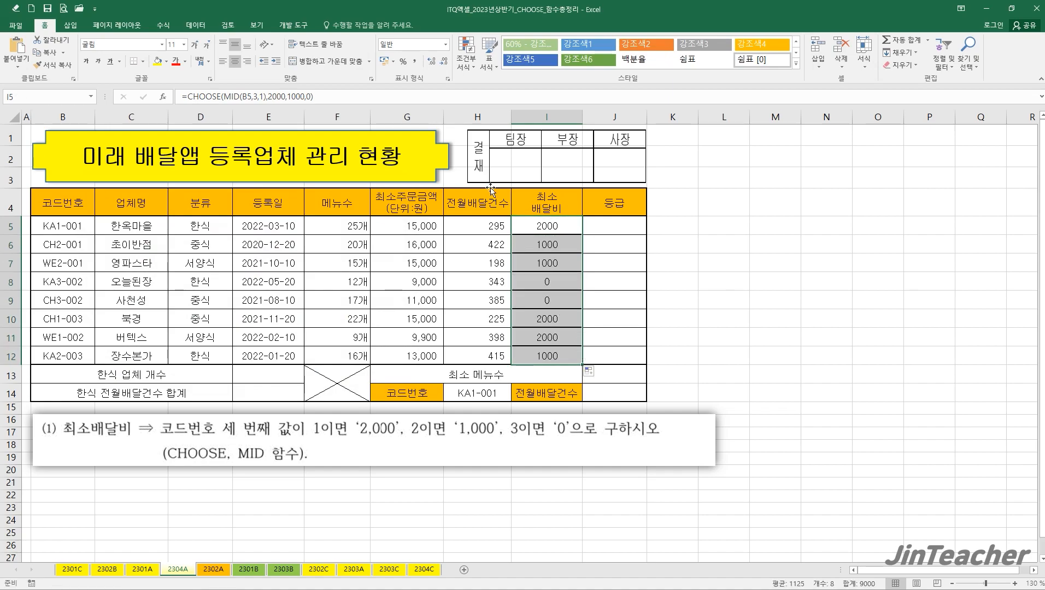
click(594, 374)
click(603, 411)
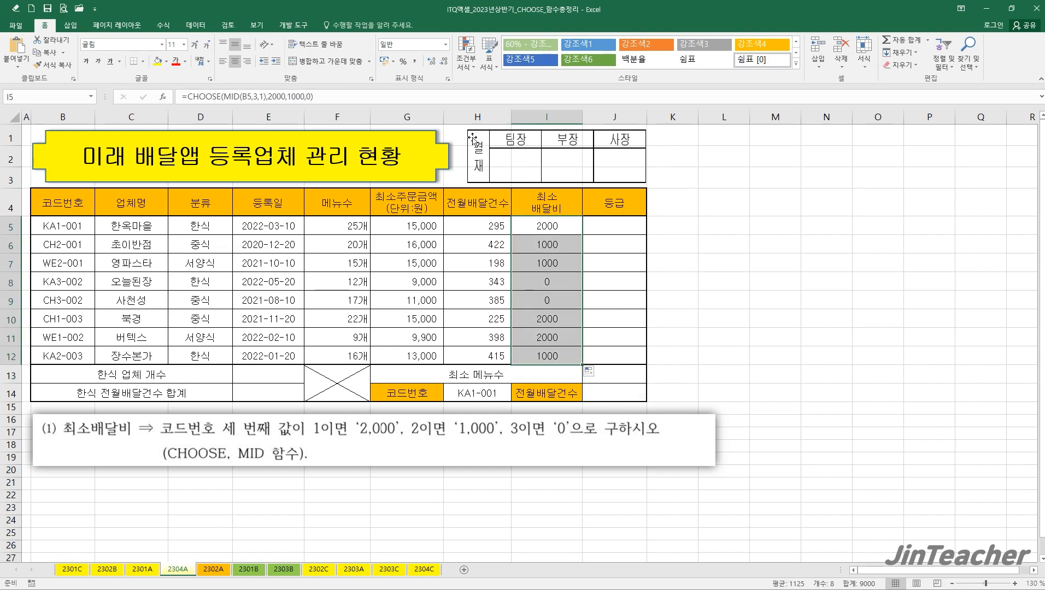
click(416, 66)
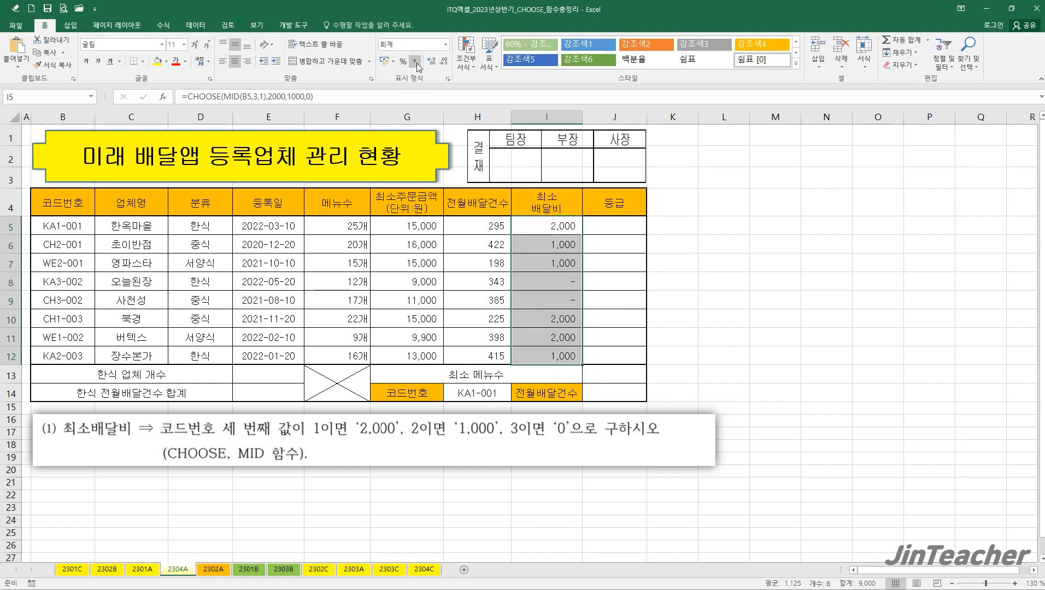
click(560, 227)
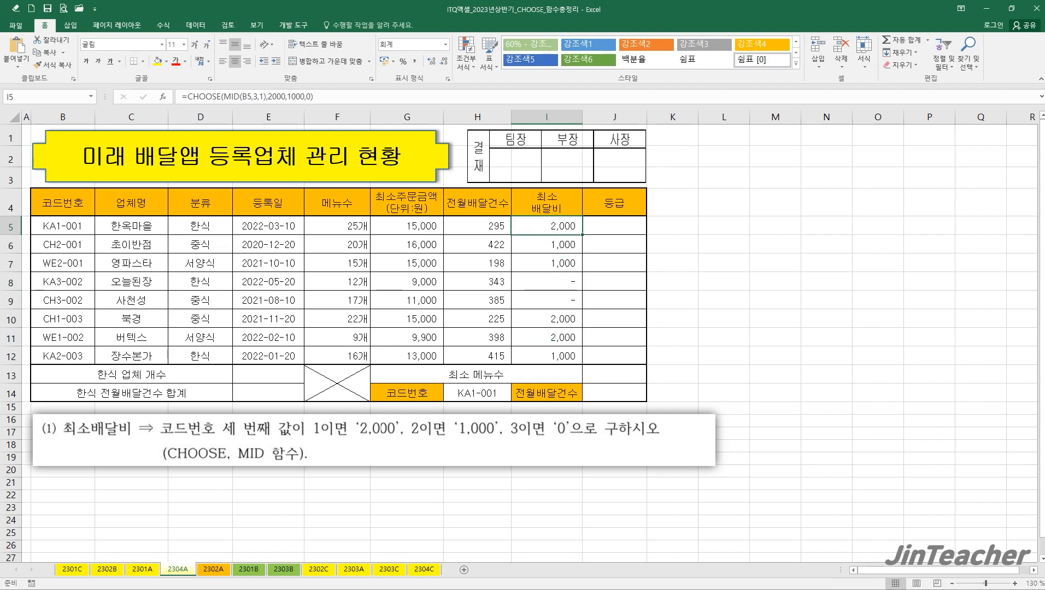
Start a RIGHT function in cell I5 under the 적립금 heading on sheet 2302A
click(213, 569)
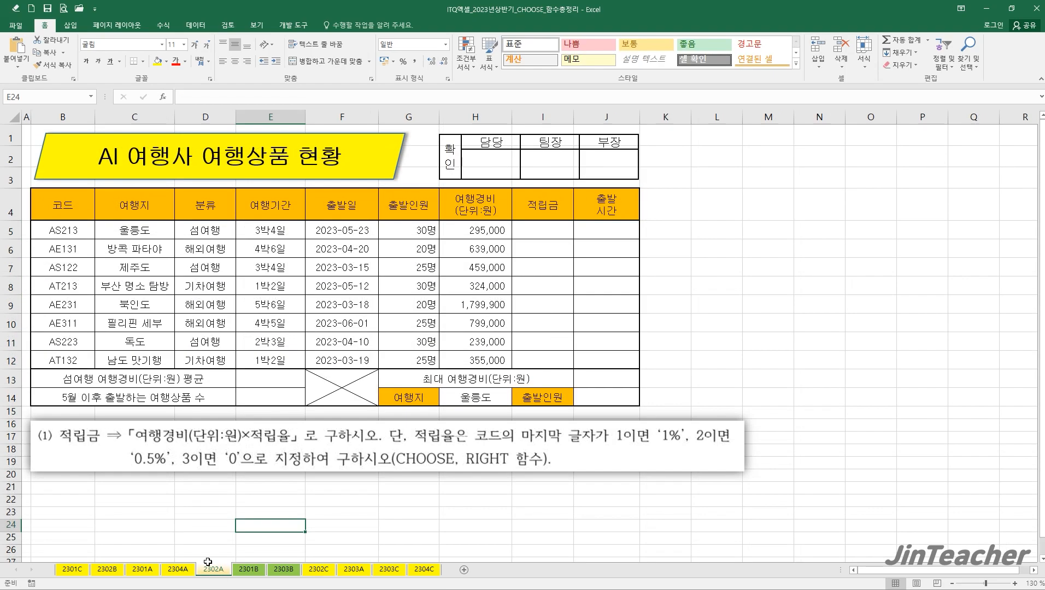
drag(531, 229, 540, 359)
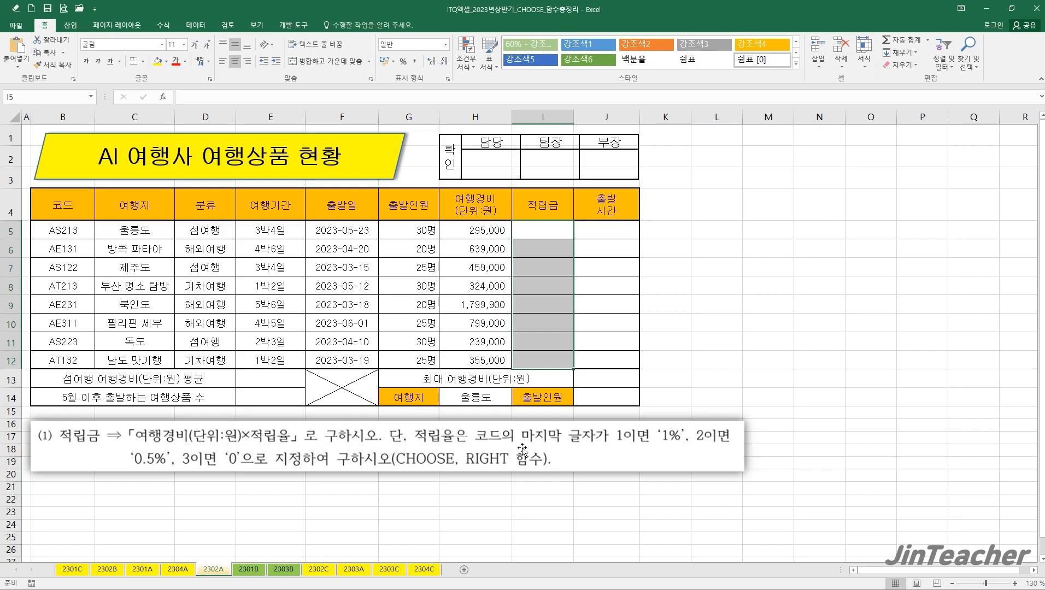
click(535, 288)
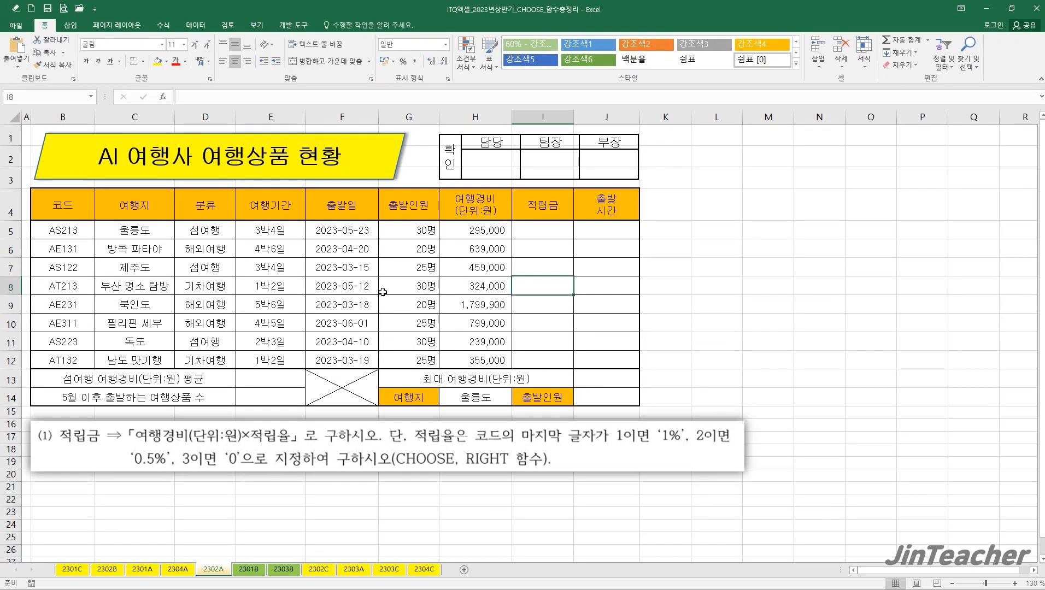
click(550, 226)
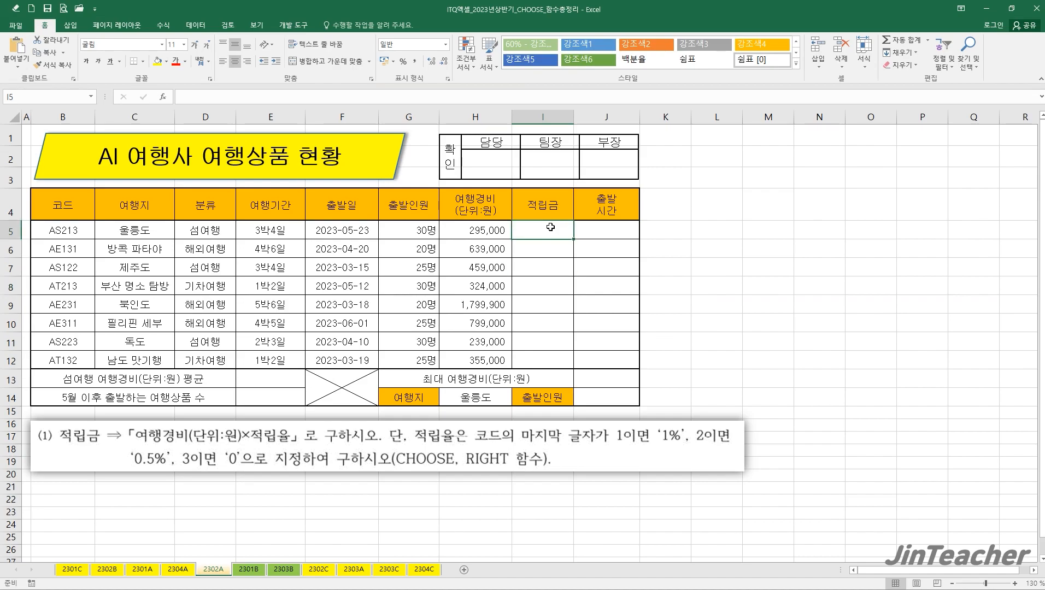
click(162, 97)
double_click(151, 276)
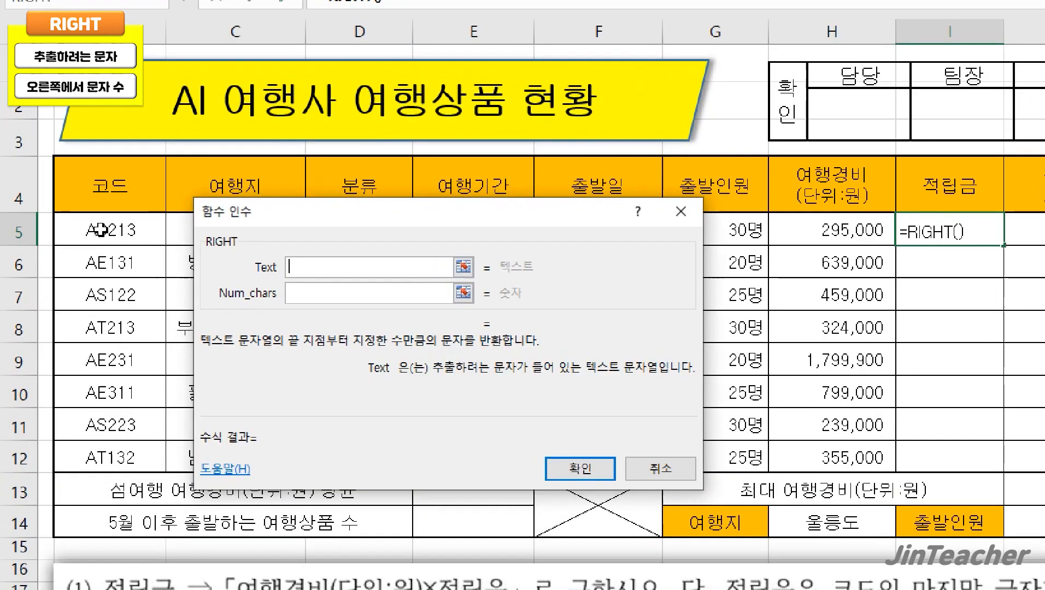
Complete the RIGHT function with B5 as the text and 1 as the number of characters
click(99, 229)
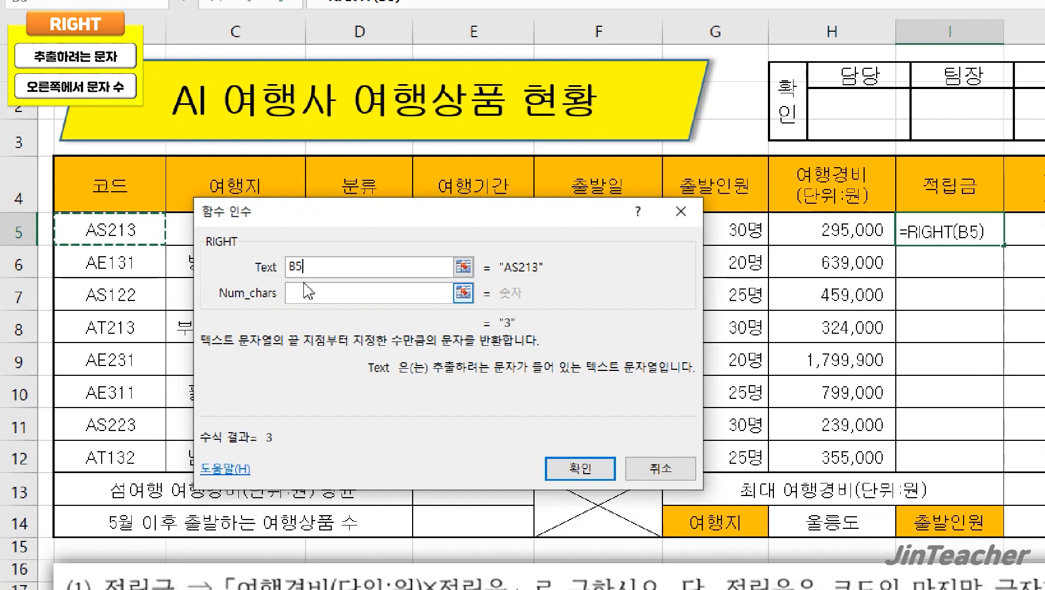
click(358, 292)
text(1)
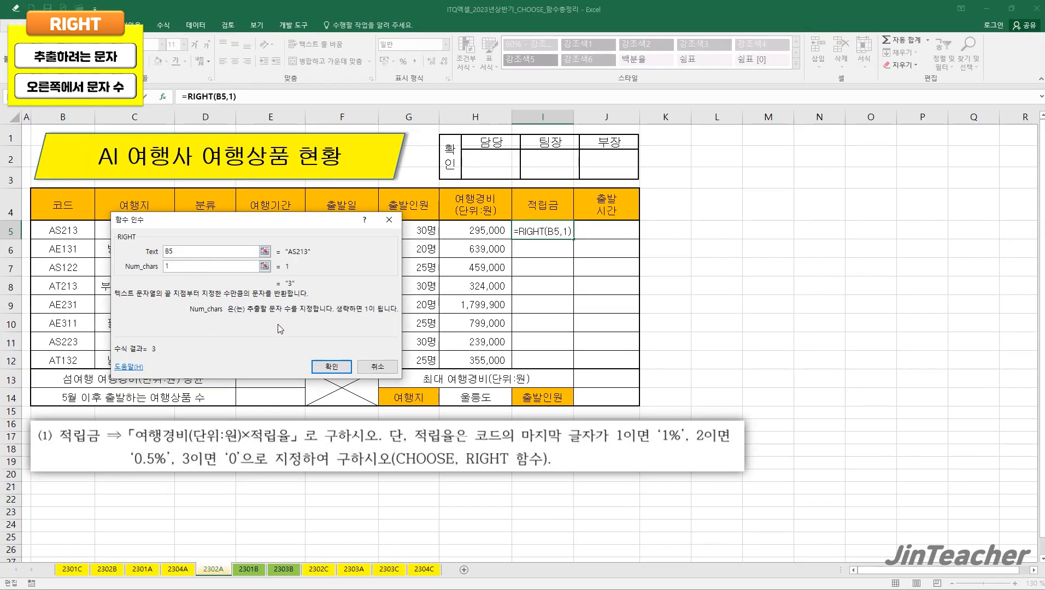
click(328, 367)
Cut RIGHT(B5,1) out of the formula in I5 and use it as the index number of a new CHOOSE function there
drag(187, 96, 234, 97)
click(53, 40)
click(161, 98)
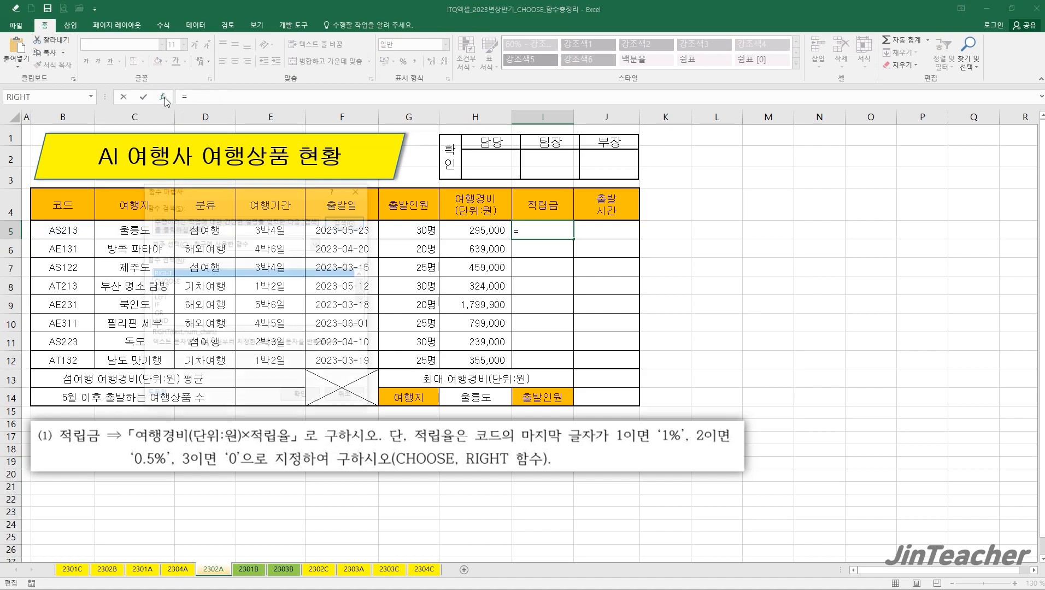
double_click(188, 281)
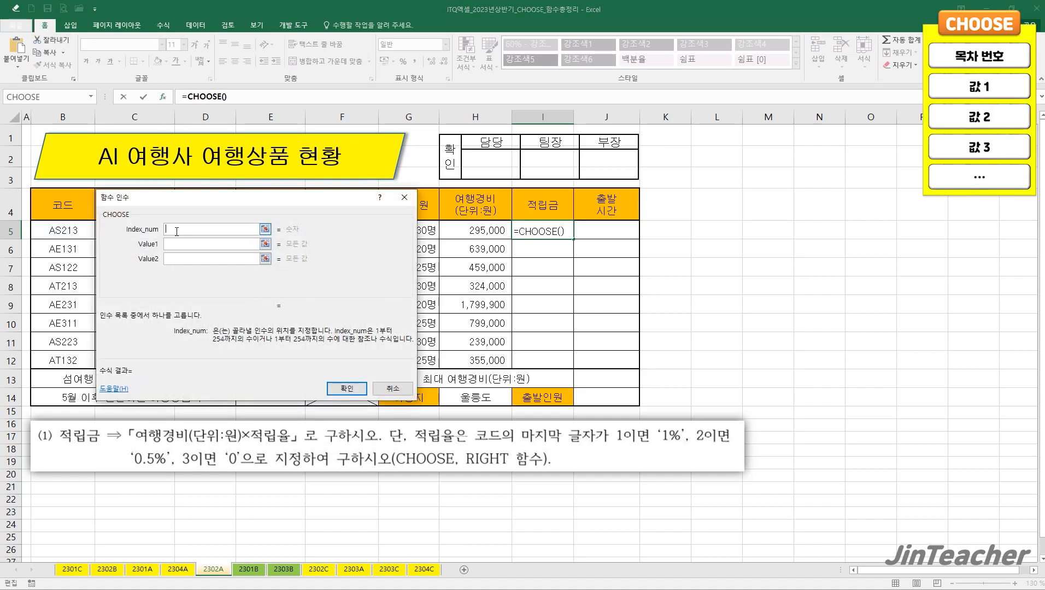
right_click(180, 229)
click(201, 269)
drag(258, 319, 326, 304)
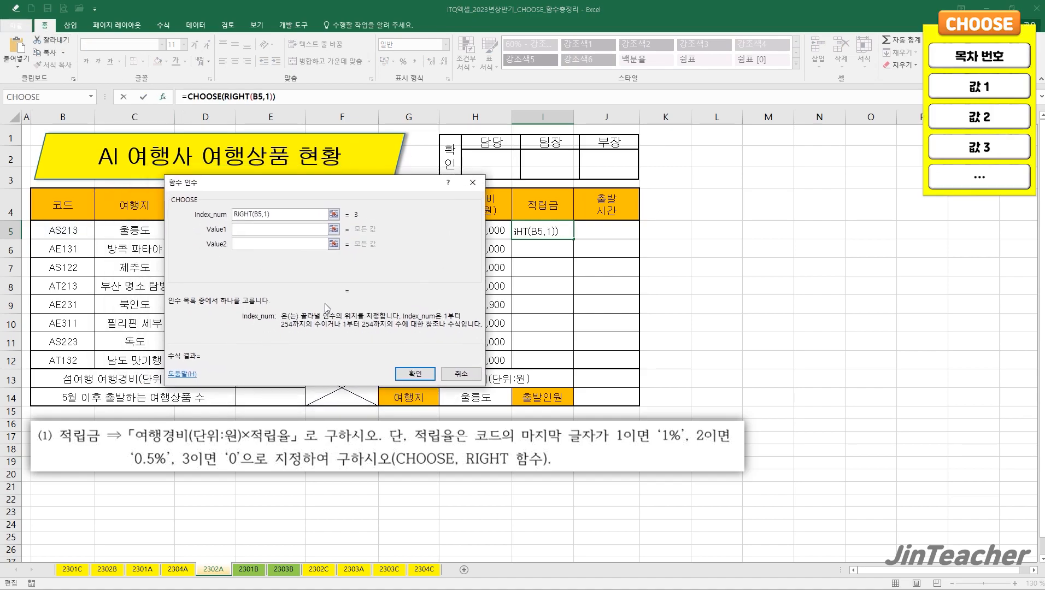
Set the CHOOSE values in I5 to 1%, 0.5% and 0 in that order and complete the function
click(255, 230)
drag(253, 270, 261, 294)
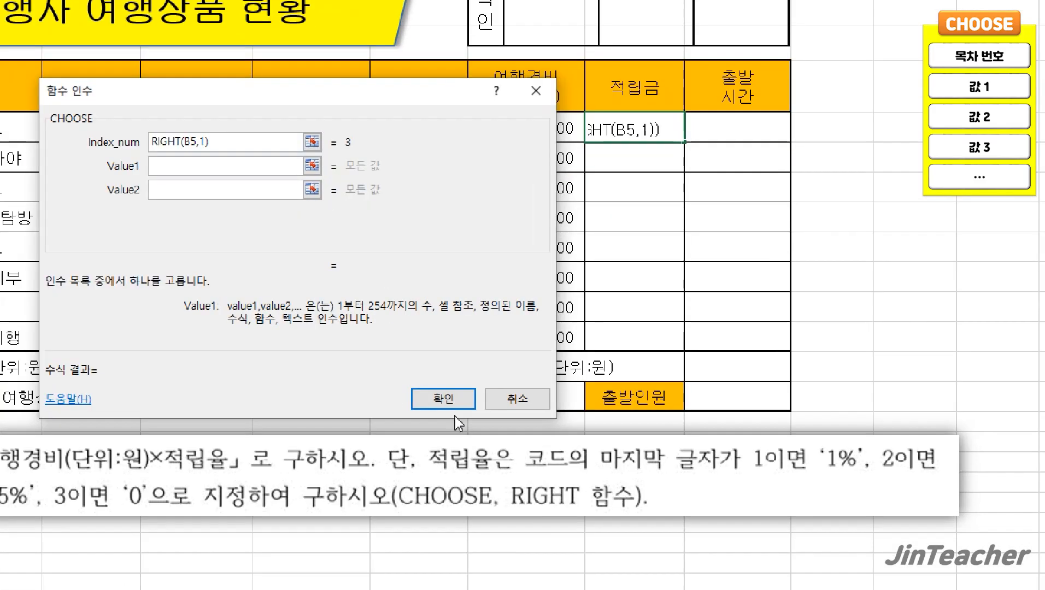
text(1%)
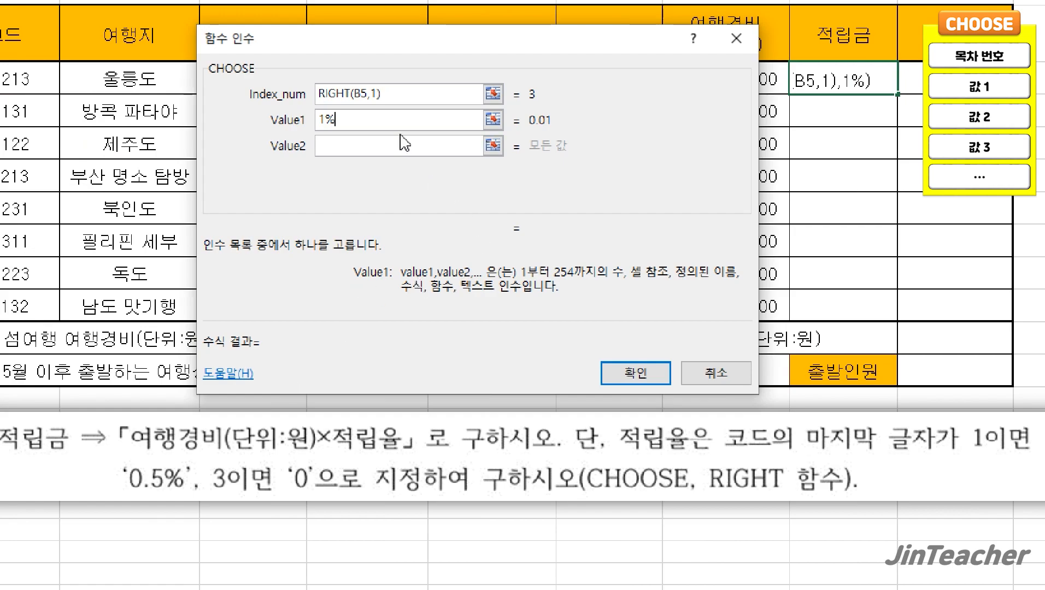
click(397, 141)
text(0.5%)
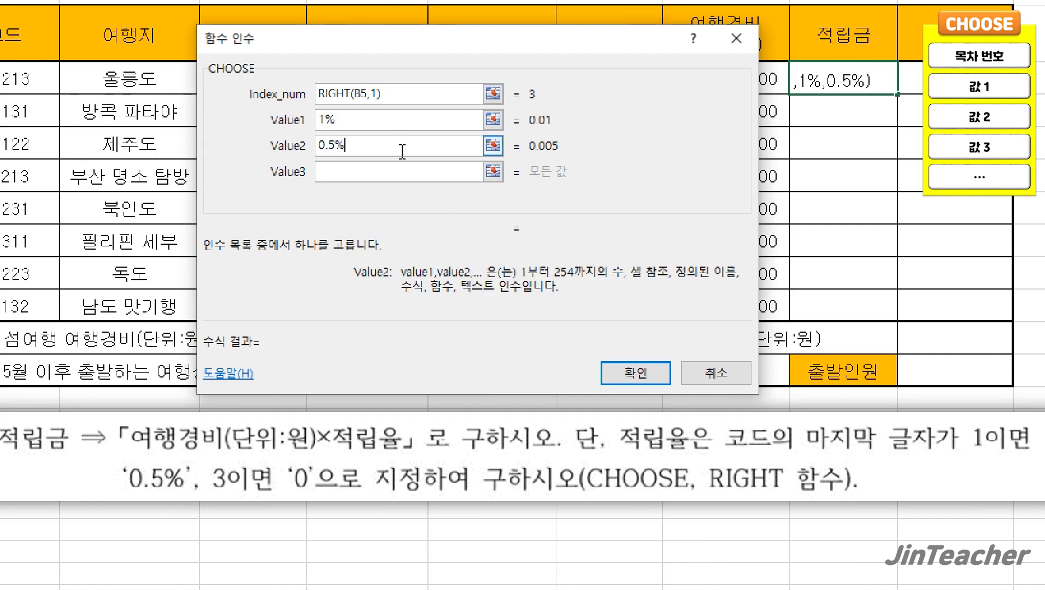
click(377, 172)
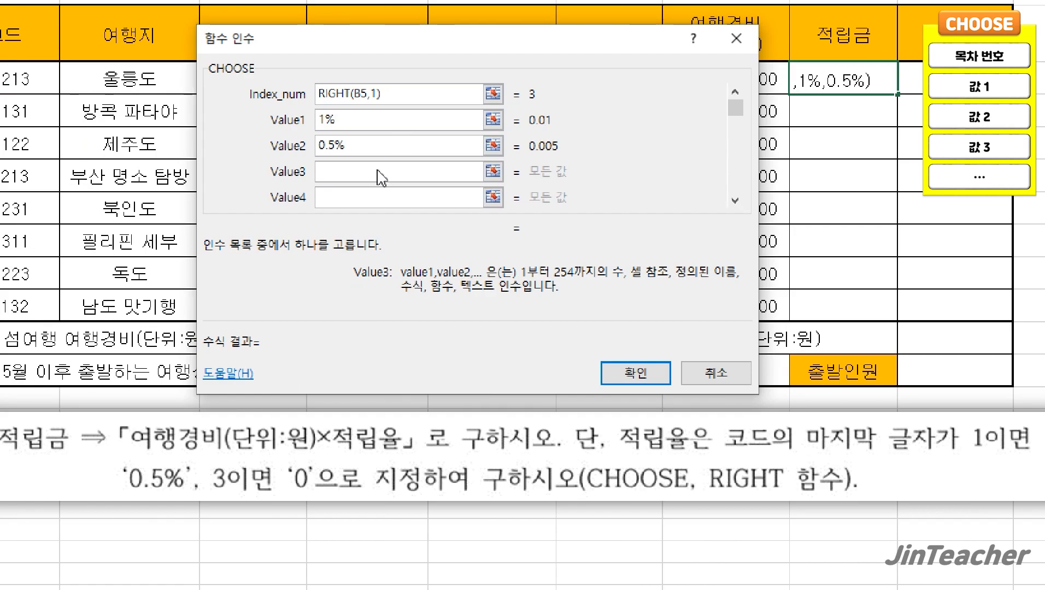
text(0)
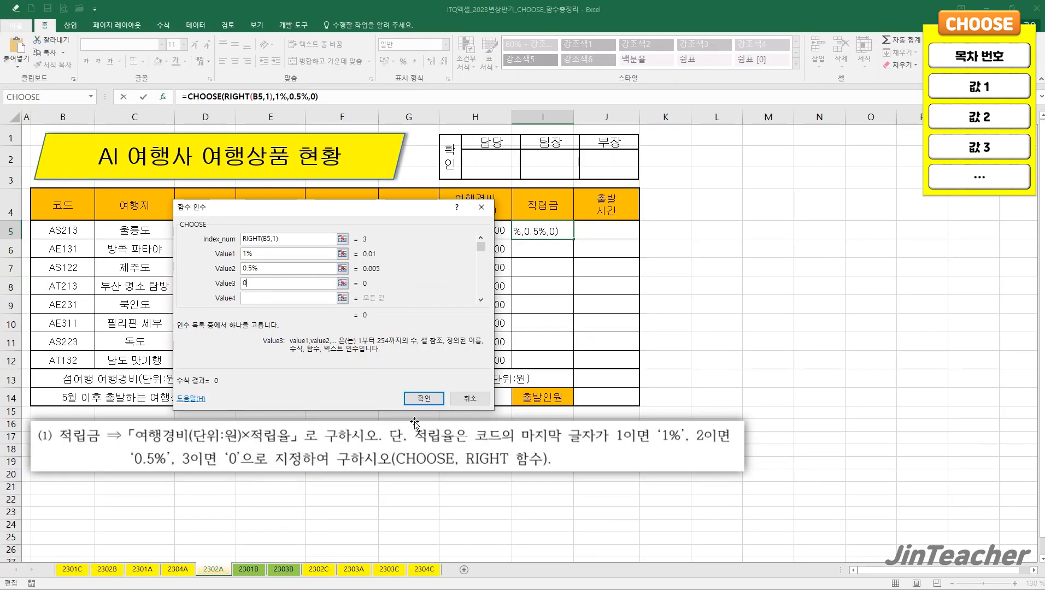
click(421, 401)
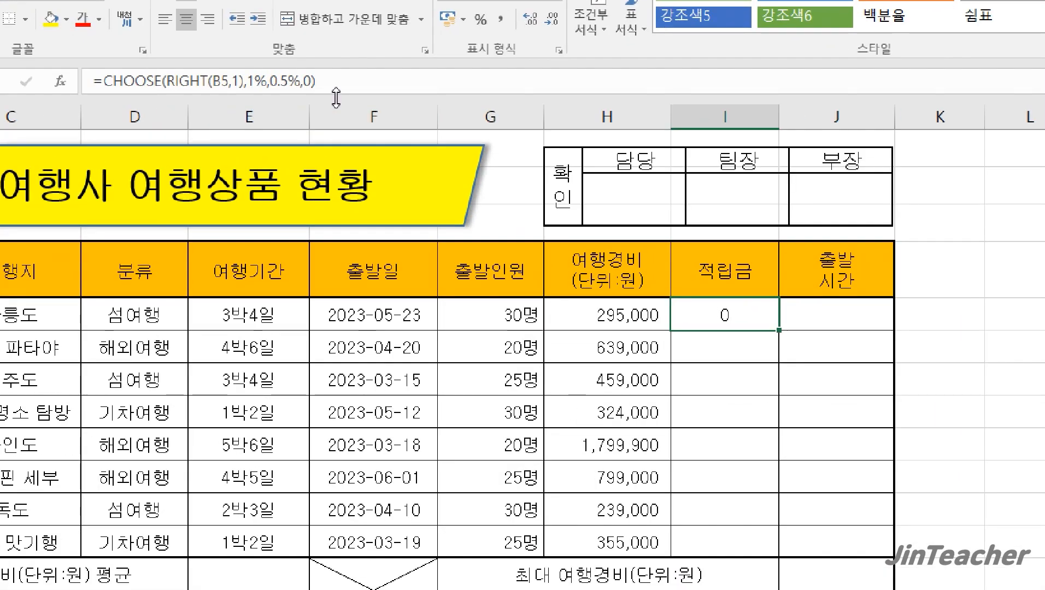
Multiply the CHOOSE formula in I5 by the 여행경비 amount in H5
click(321, 99)
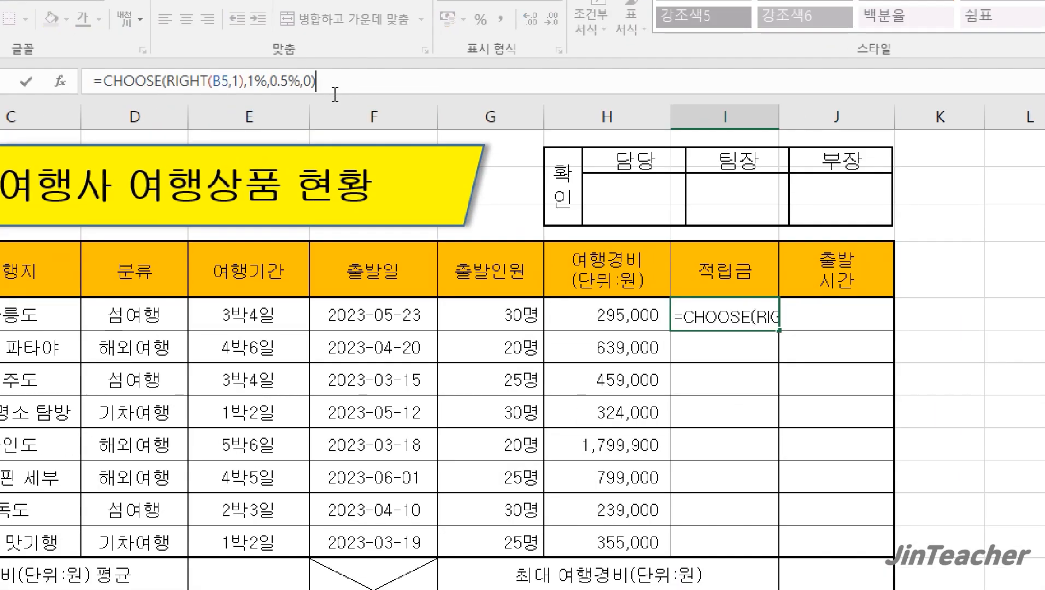
text(*)
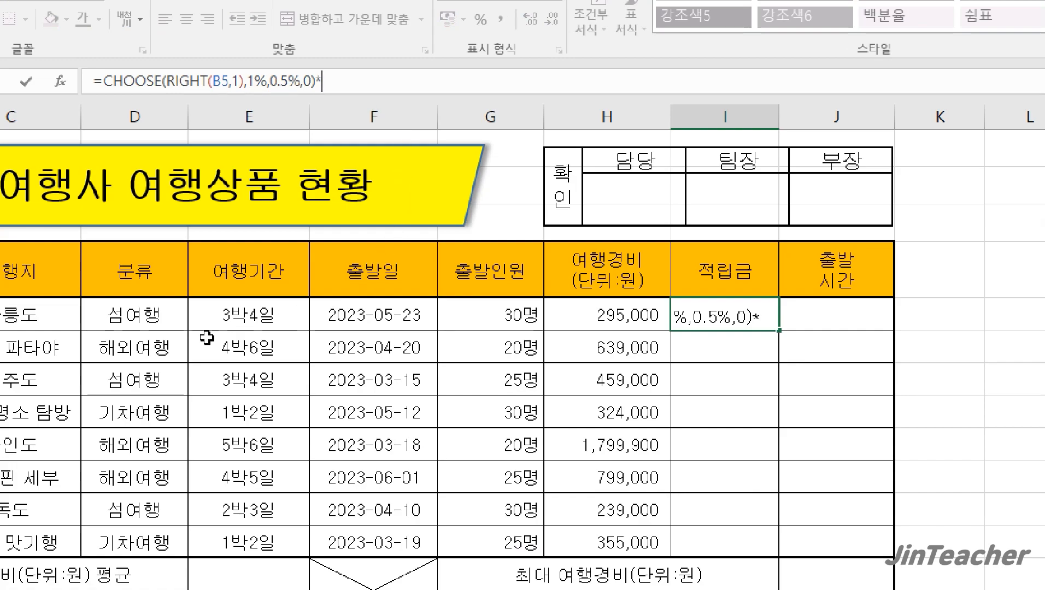
click(561, 308)
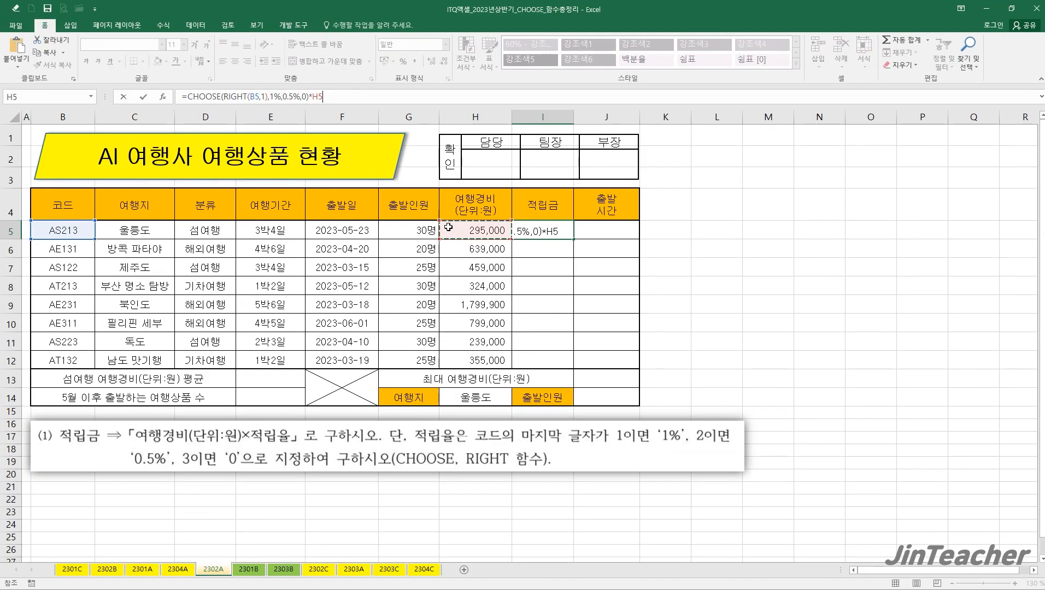
key(Return)
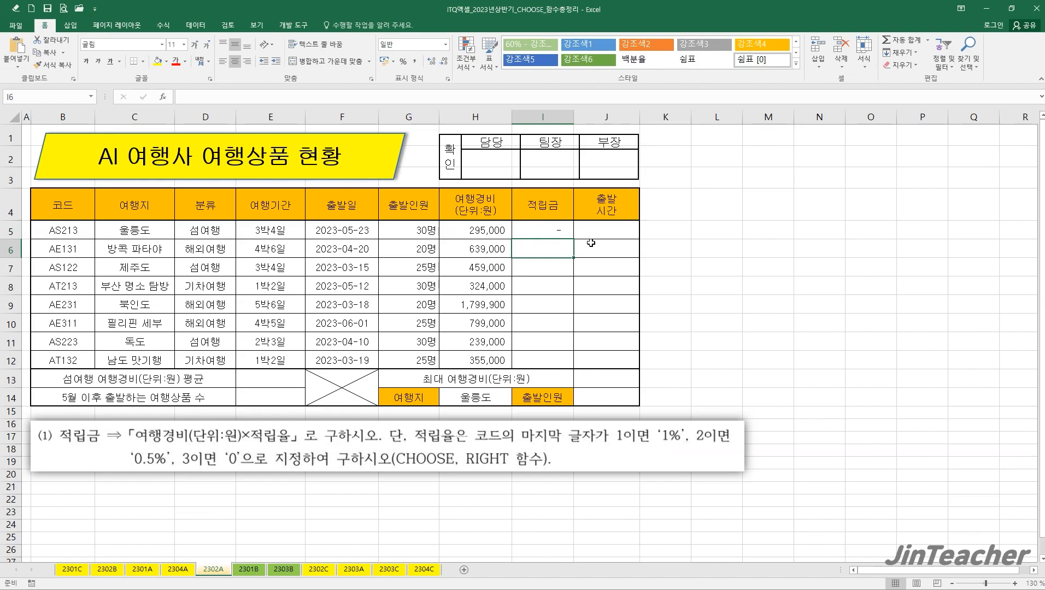
Fill the 적립금 formula from I5 down to I12 without formatting and apply the comma style to those cells
click(557, 229)
drag(573, 239, 564, 368)
click(583, 376)
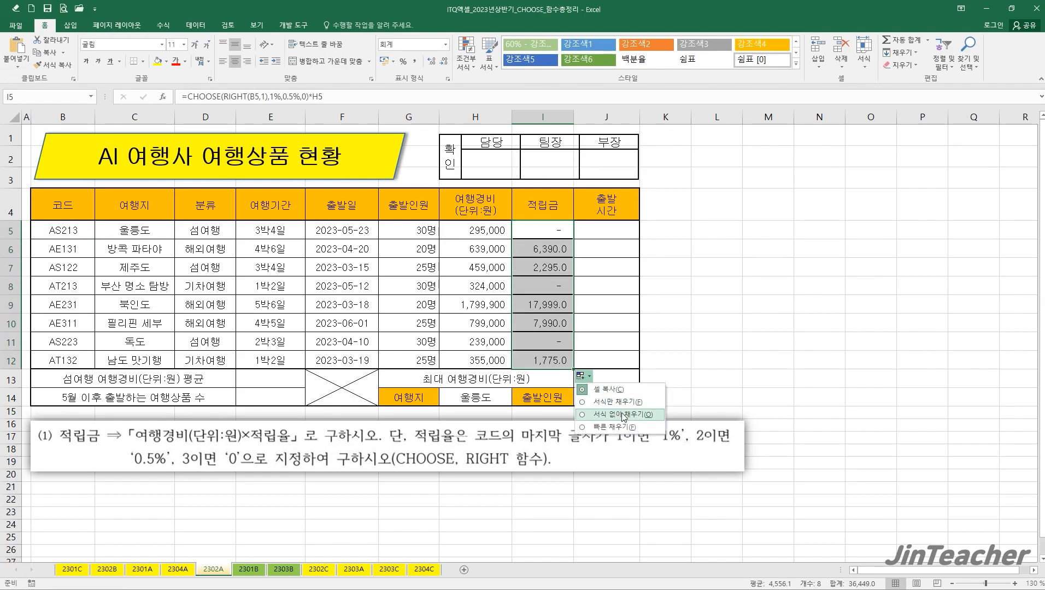
click(623, 416)
drag(554, 228, 556, 357)
click(416, 62)
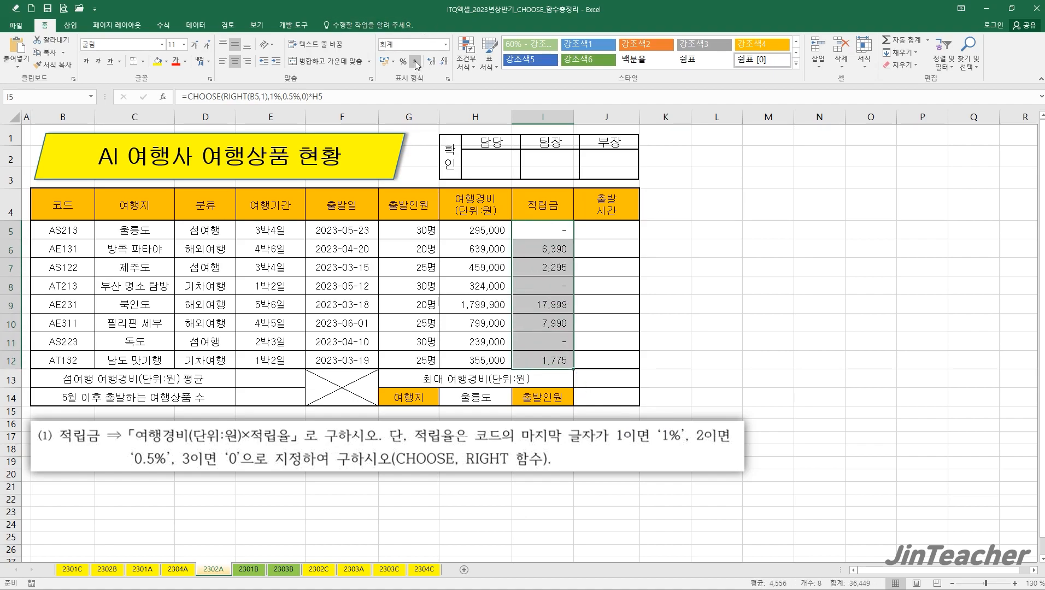
click(553, 229)
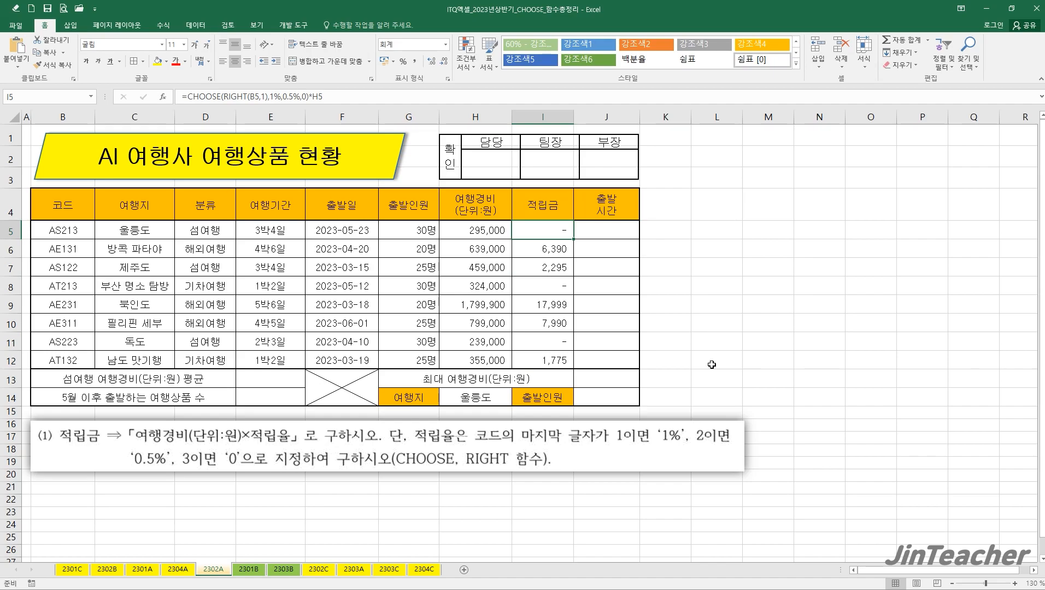
Start a WEEKDAY function in cell I5 under the 출발요일 heading on sheet 2301B
click(248, 570)
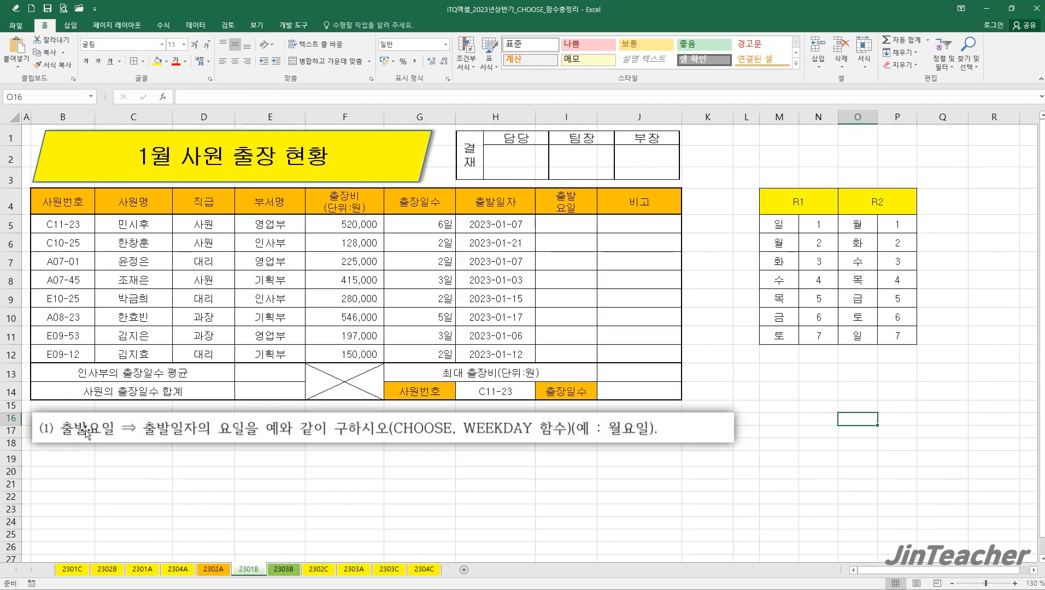
drag(572, 228, 566, 354)
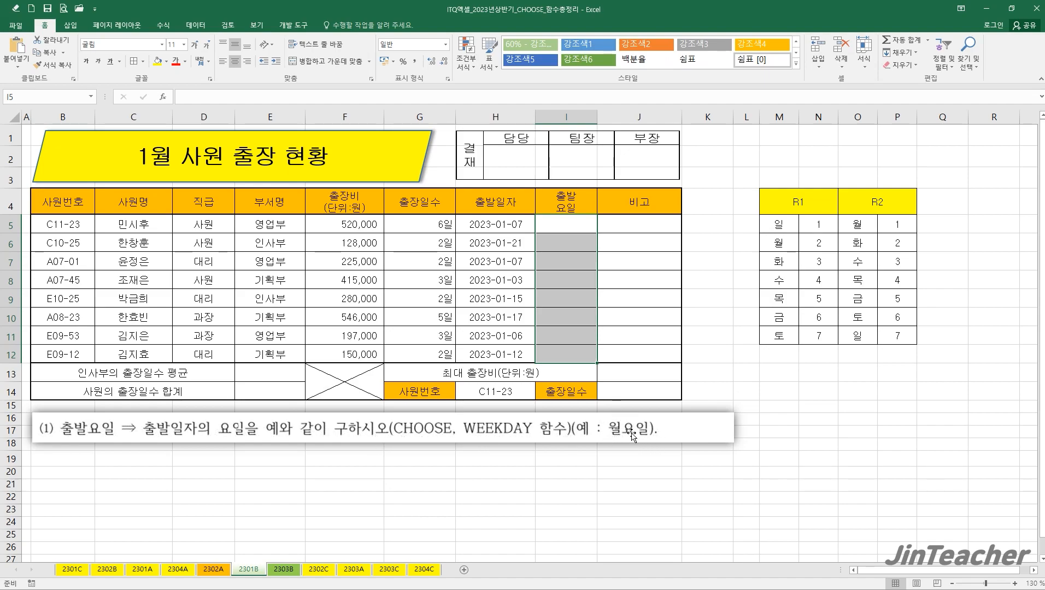
click(562, 229)
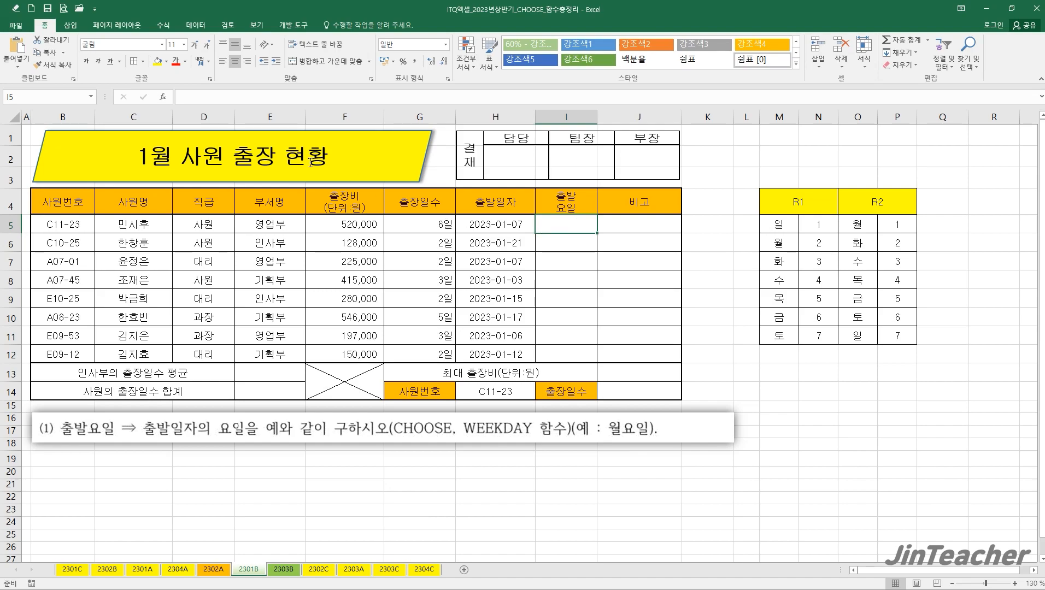
click(162, 97)
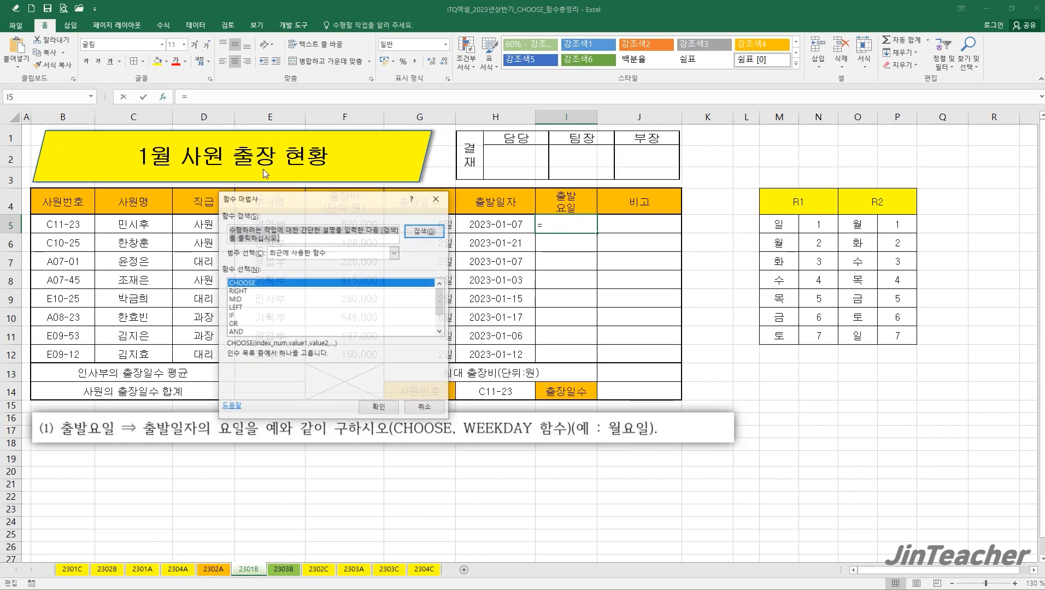
click(324, 252)
click(302, 272)
key(w)
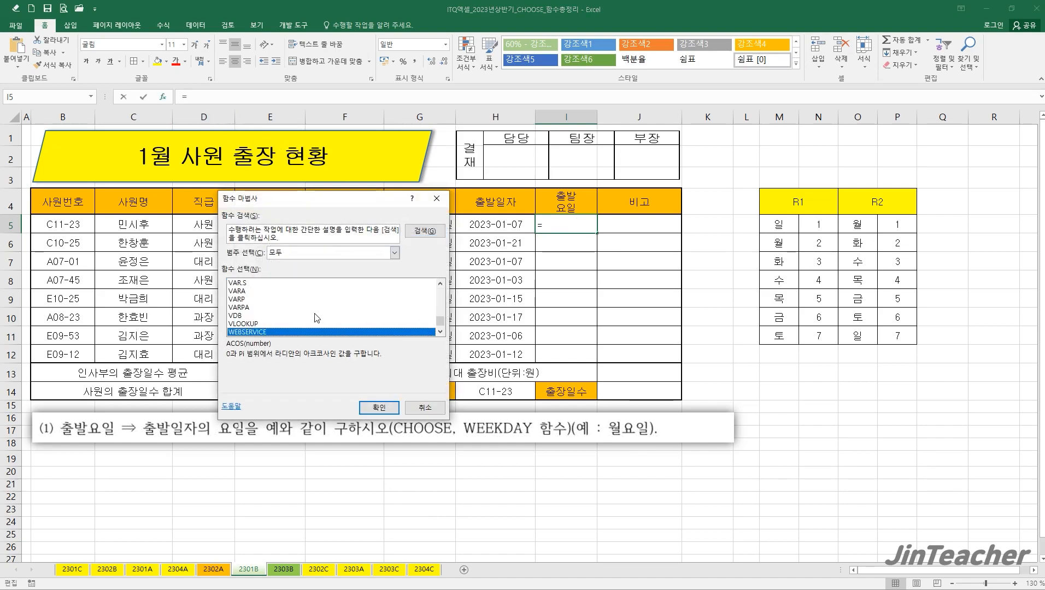
scroll(317, 318, down, 2)
click(264, 294)
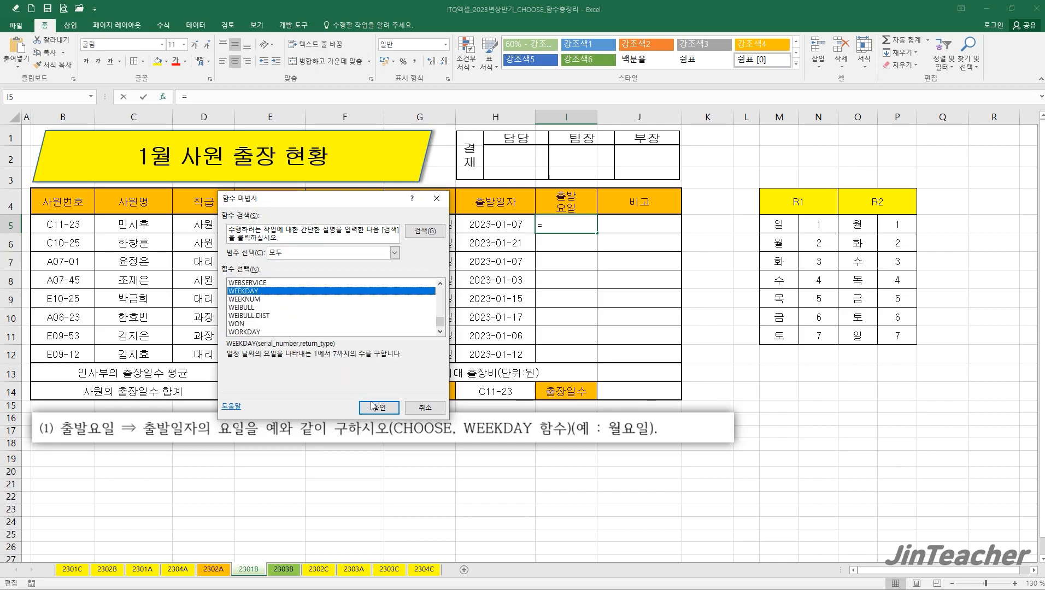
click(379, 408)
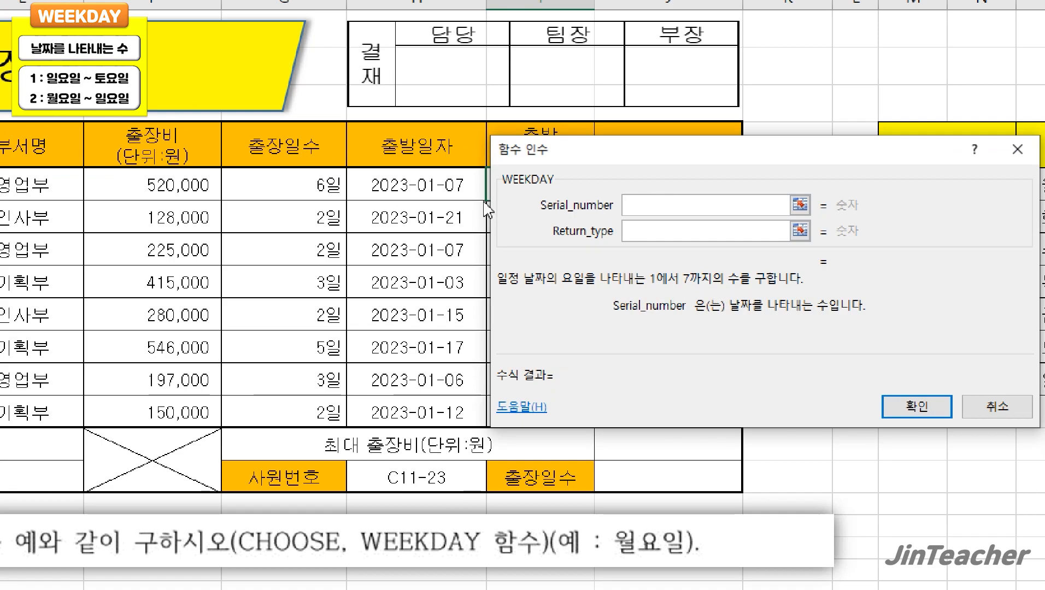
Complete the WEEKDAY function with the departure date in H5 as the serial number and 2 as the return type
click(443, 185)
click(636, 232)
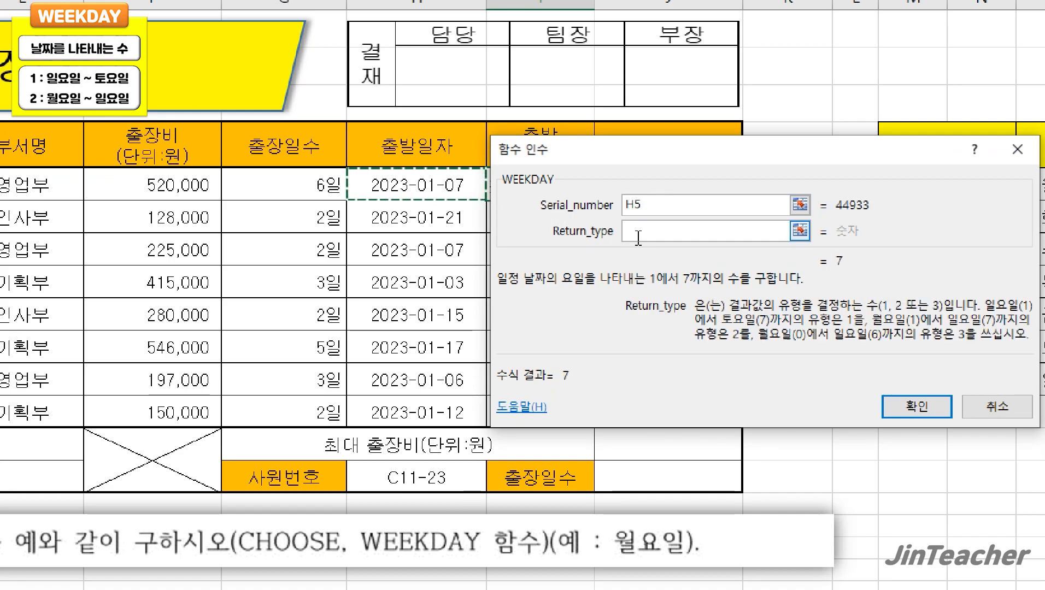
drag(641, 303, 461, 268)
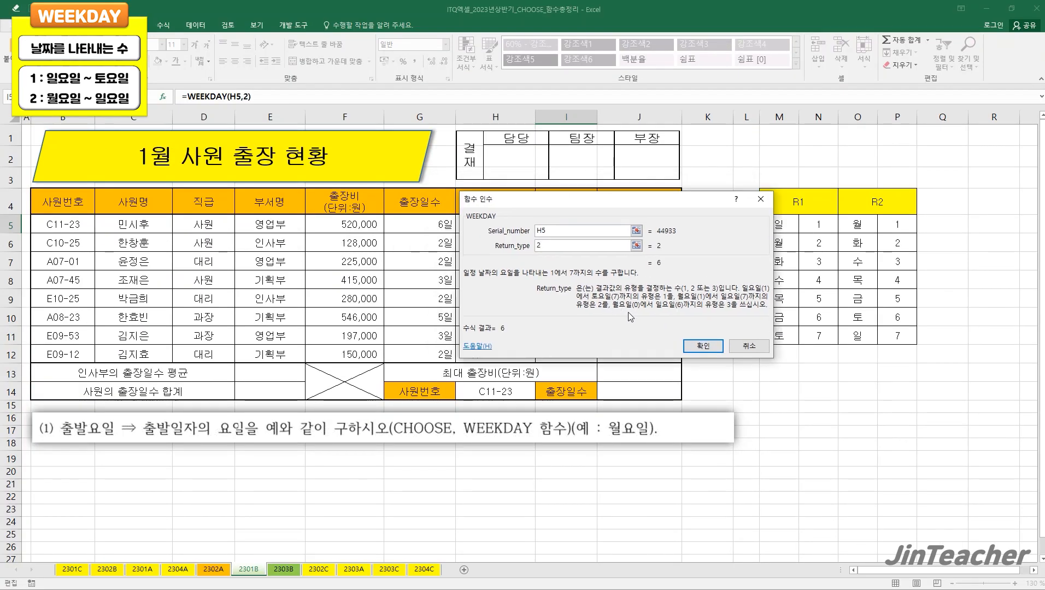
click(718, 348)
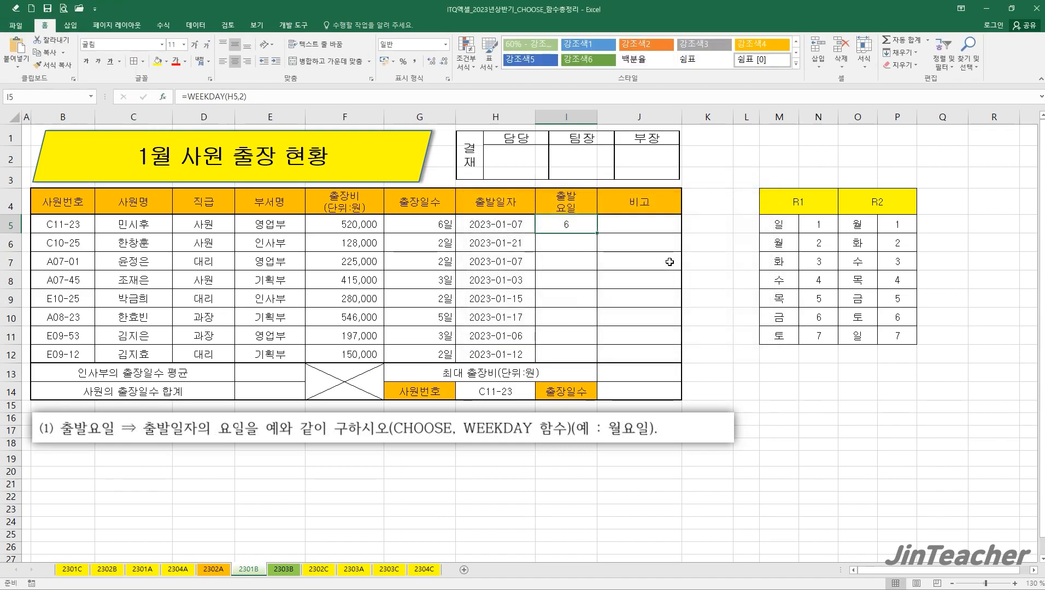
Try filling the WEEKDAY formula from I5 down to I12 and undo the fill
drag(598, 232, 587, 361)
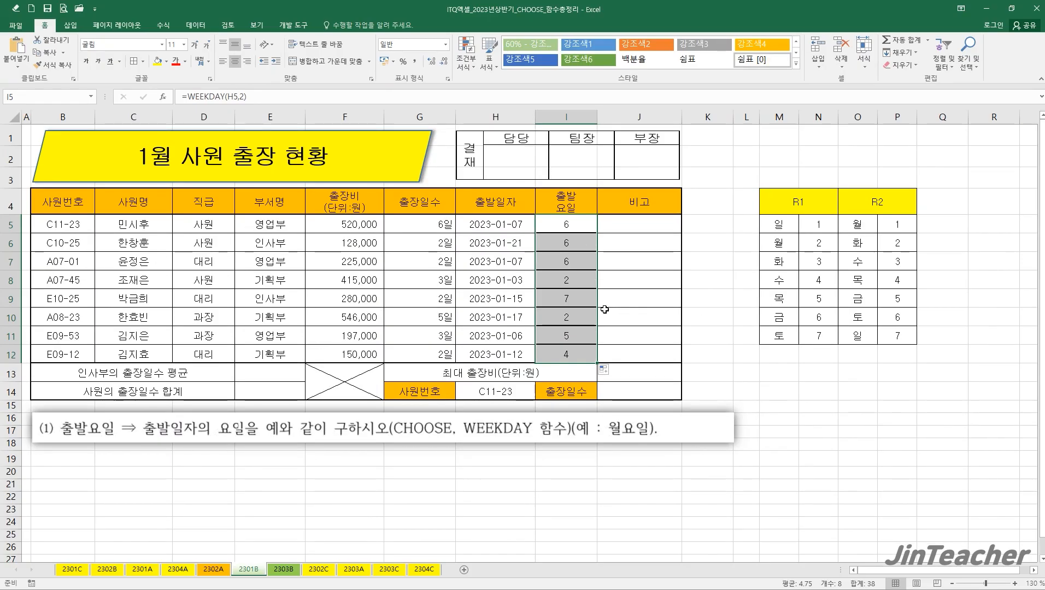
key(ctrl+z)
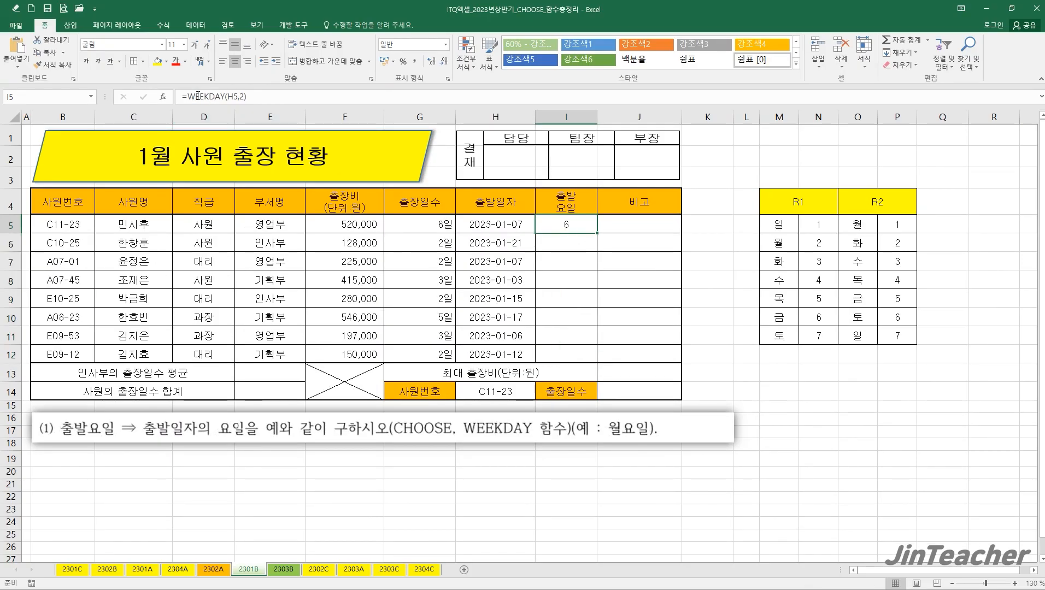
Cut WEEKDAY(H5,2) out of the formula in I5 and use it as the index number of a new CHOOSE function there
drag(188, 96, 256, 105)
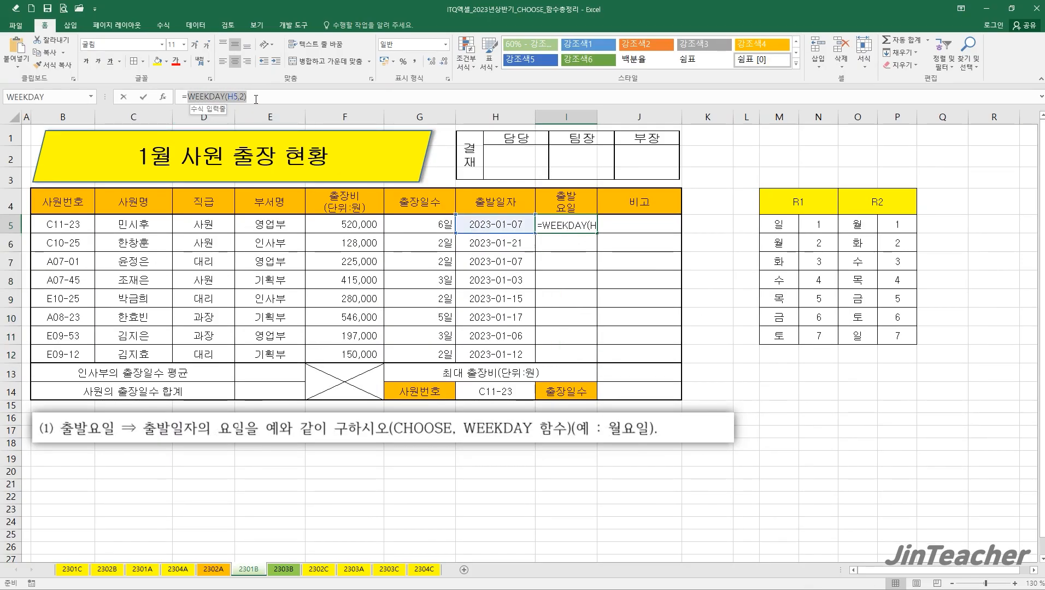
click(57, 41)
click(163, 97)
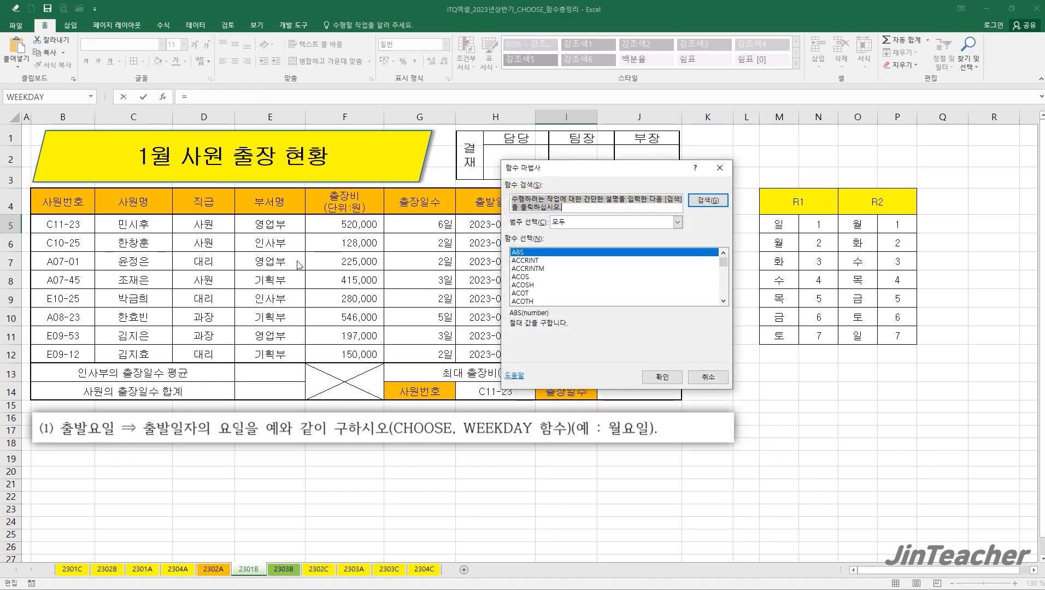
click(559, 281)
key(c)
scroll(568, 287, down, 3)
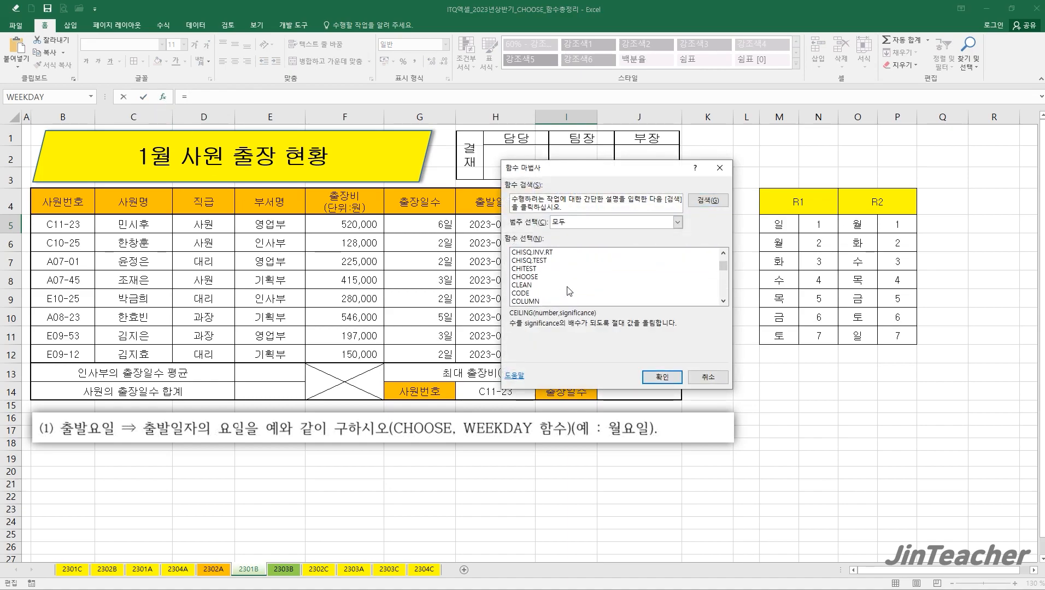
scroll(568, 290, down, 1)
click(536, 253)
click(658, 376)
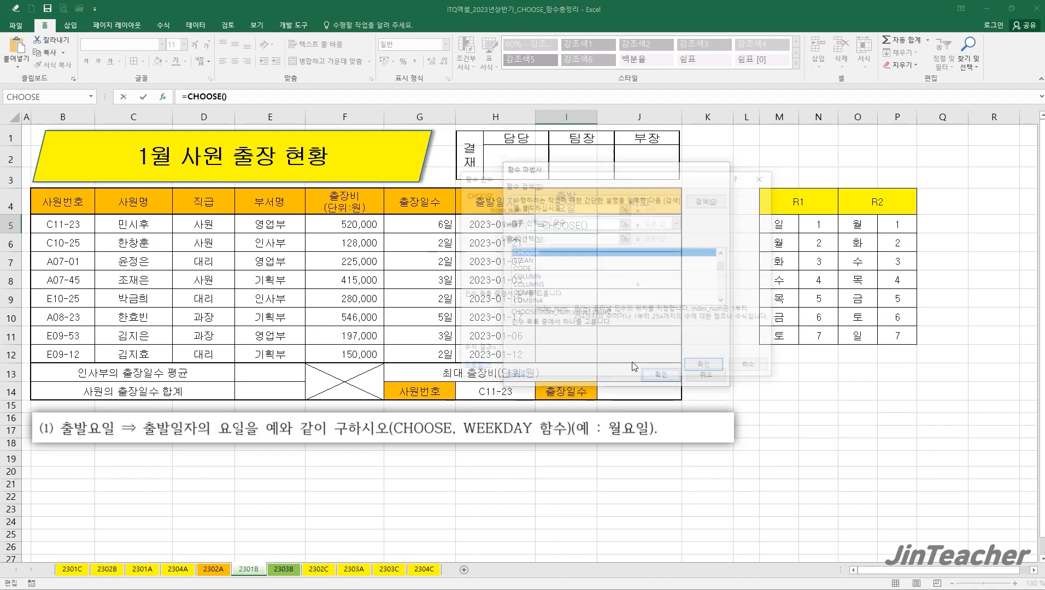
text(WEEKDAY(H5,2))
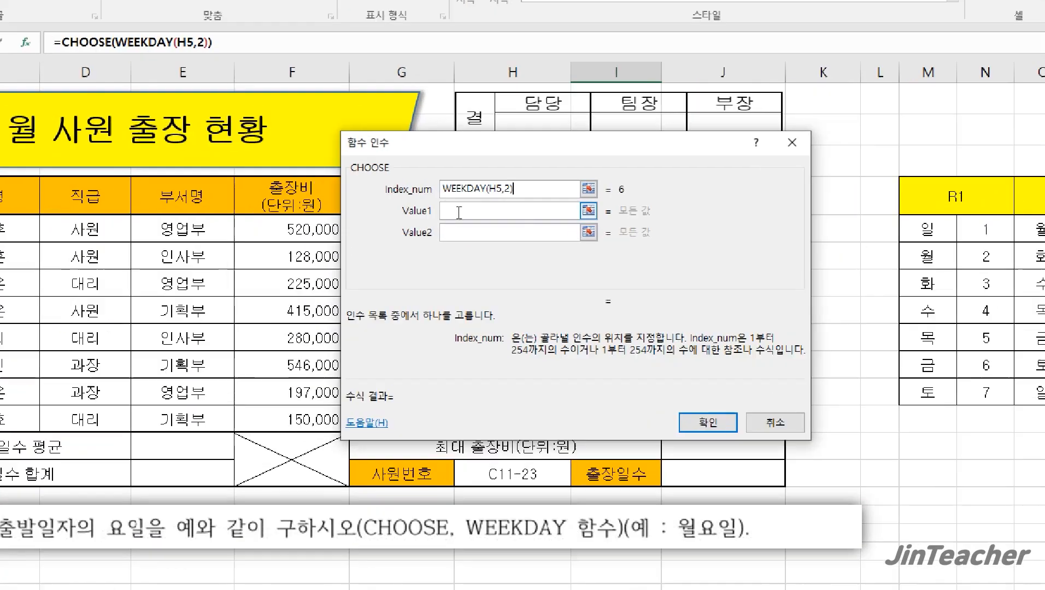
Enter 월요일, 화요일 and 수요일 as the first three values of the CHOOSE function
click(117, 206)
text(월요일)
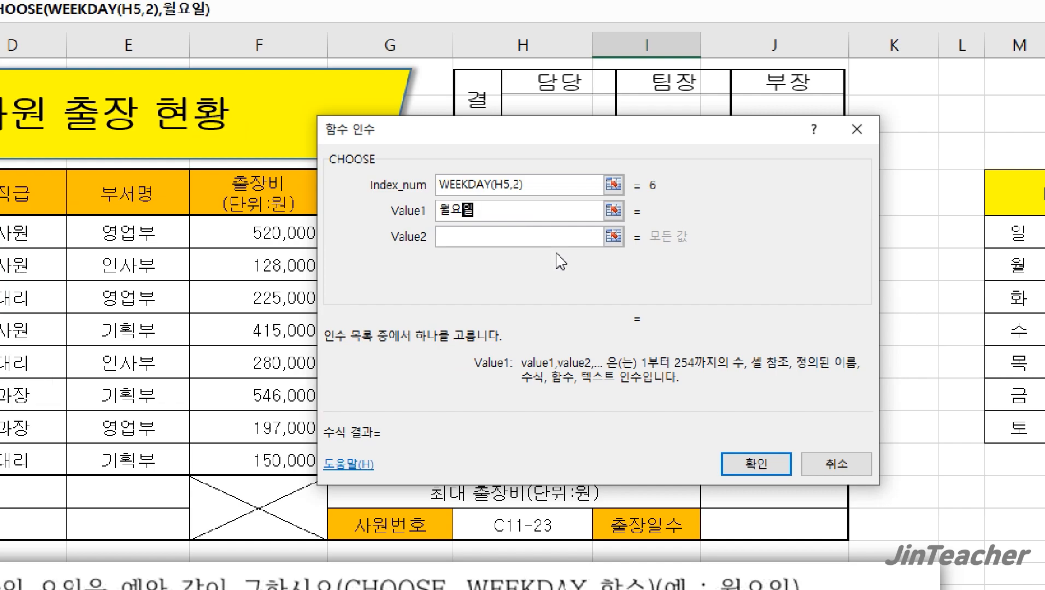
key(Tab)
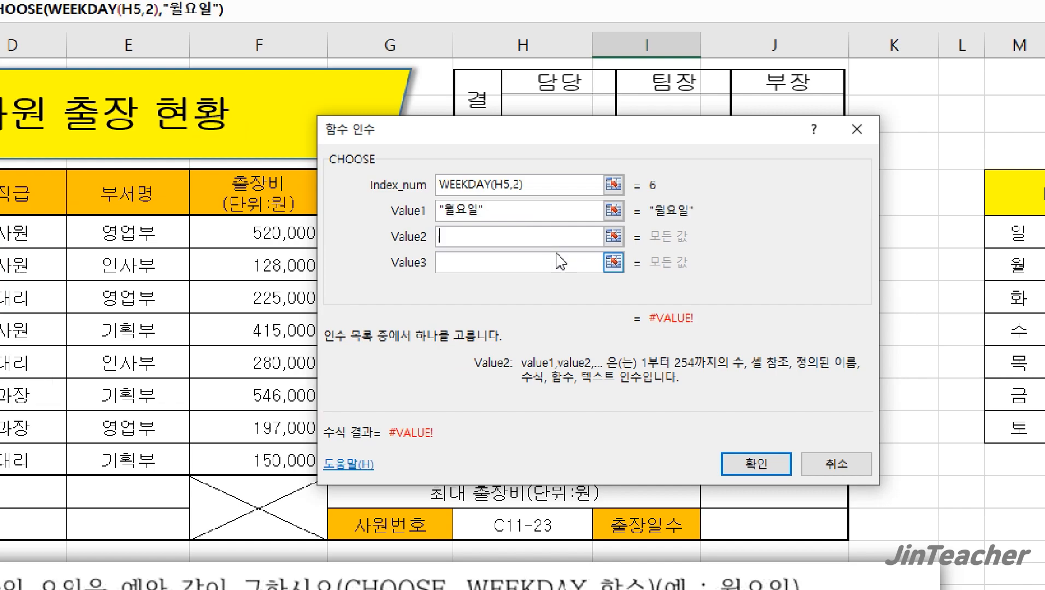
text(화요일)
key(Tab)
text(수요일)
key(Tab)
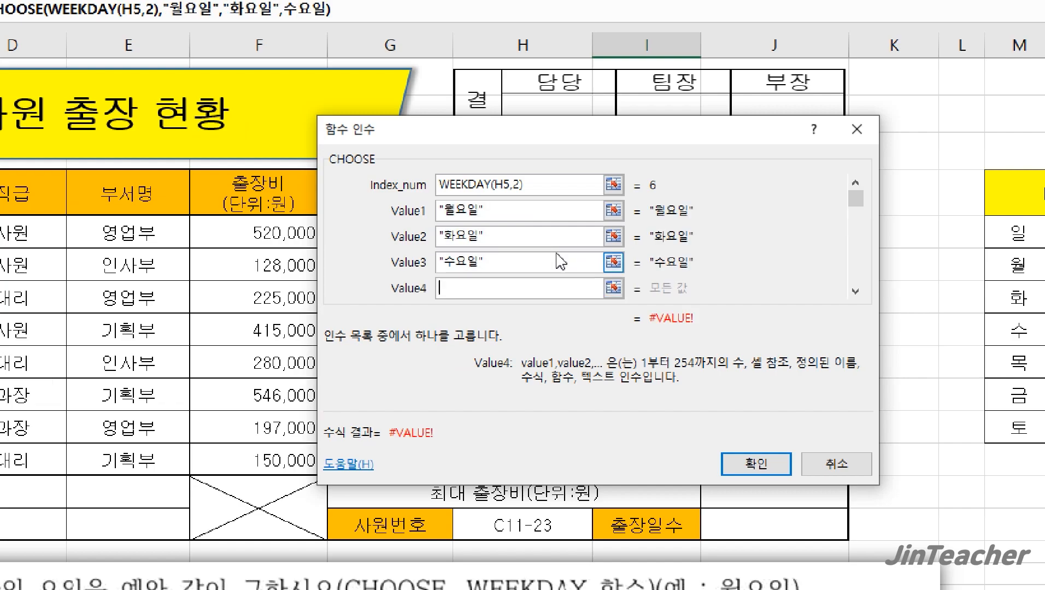
Enter 목요일, 금요일, 토요일 and 일요일 as values 4 to 7 and complete the CHOOSE function in I5
text(목요일)
key(Tab)
text(금요일)
key(Tab)
text(토요일)
key(Tab)
text(일요일)
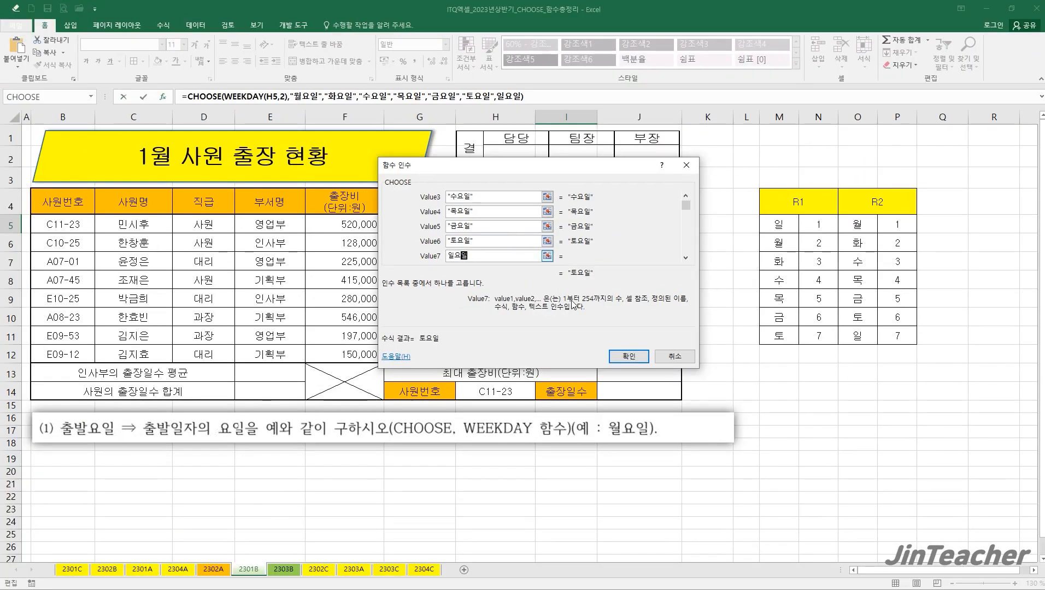
click(756, 464)
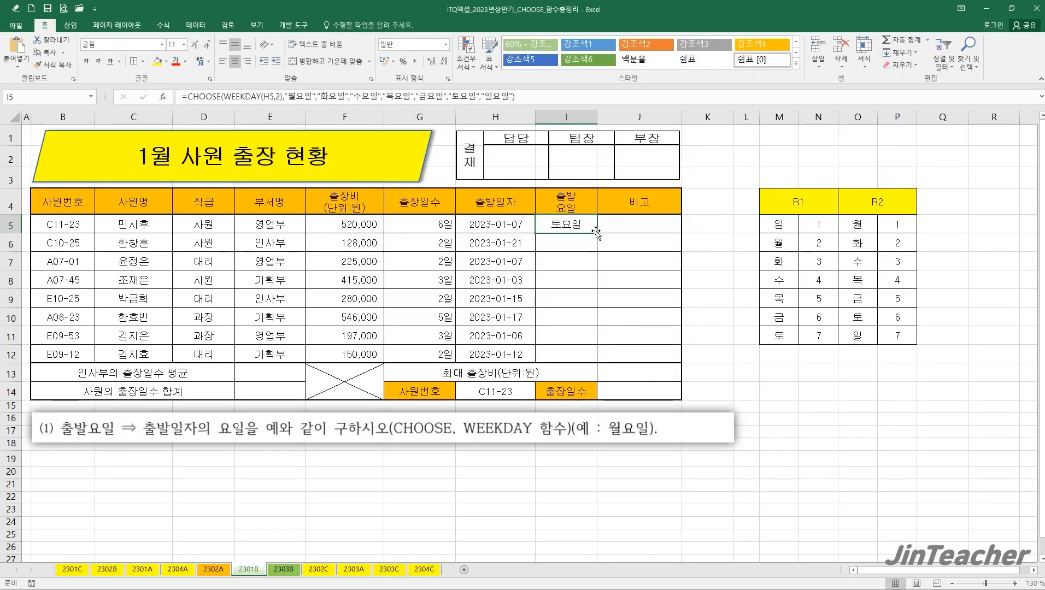
Fill the CHOOSE formula from I5 down to I12 without copying the formatting
drag(596, 231, 590, 355)
click(606, 370)
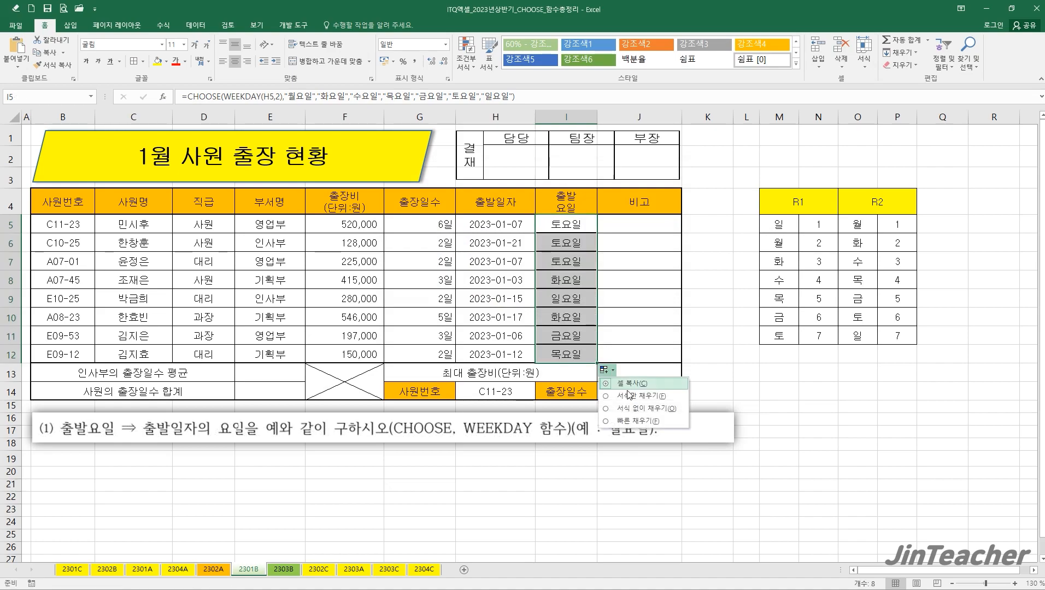
click(645, 409)
click(578, 354)
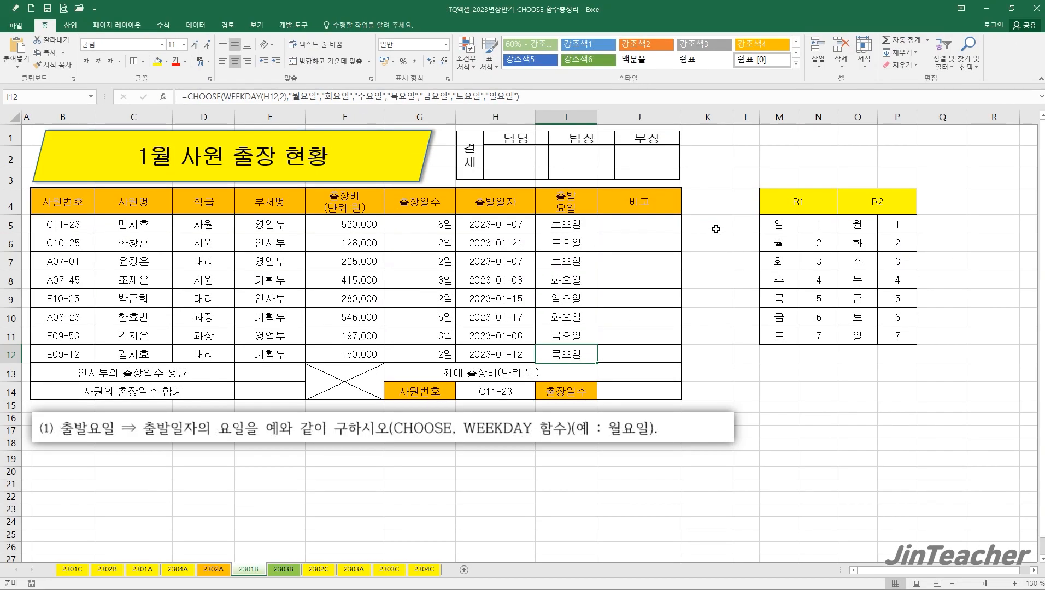
Insert a WEEKDAY function in K5 with H5 as the serial number and return type 1
click(715, 229)
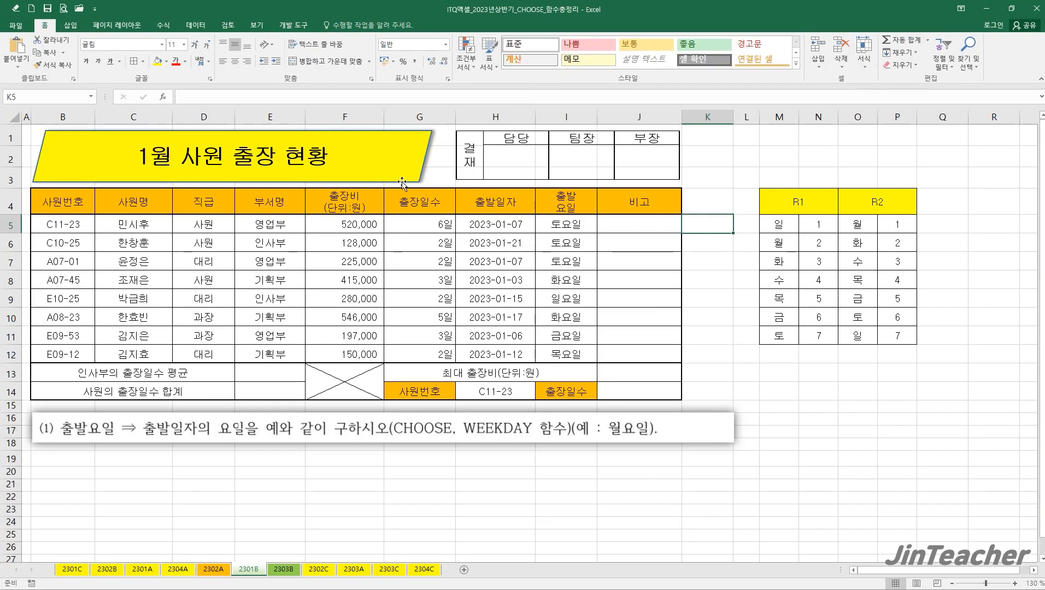
click(162, 98)
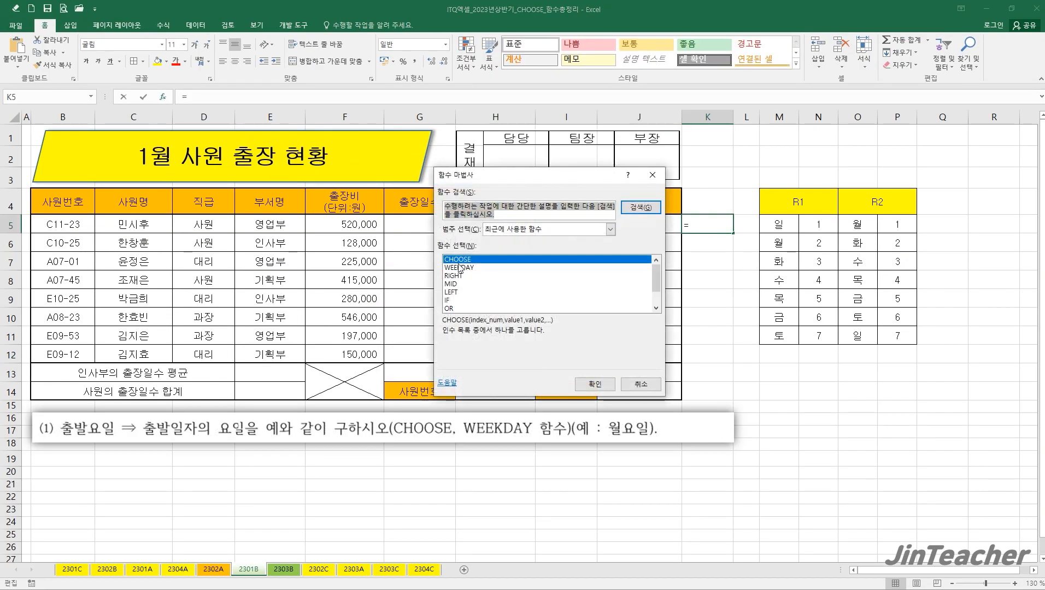
double_click(459, 286)
drag(458, 286, 623, 276)
click(495, 232)
click(721, 242)
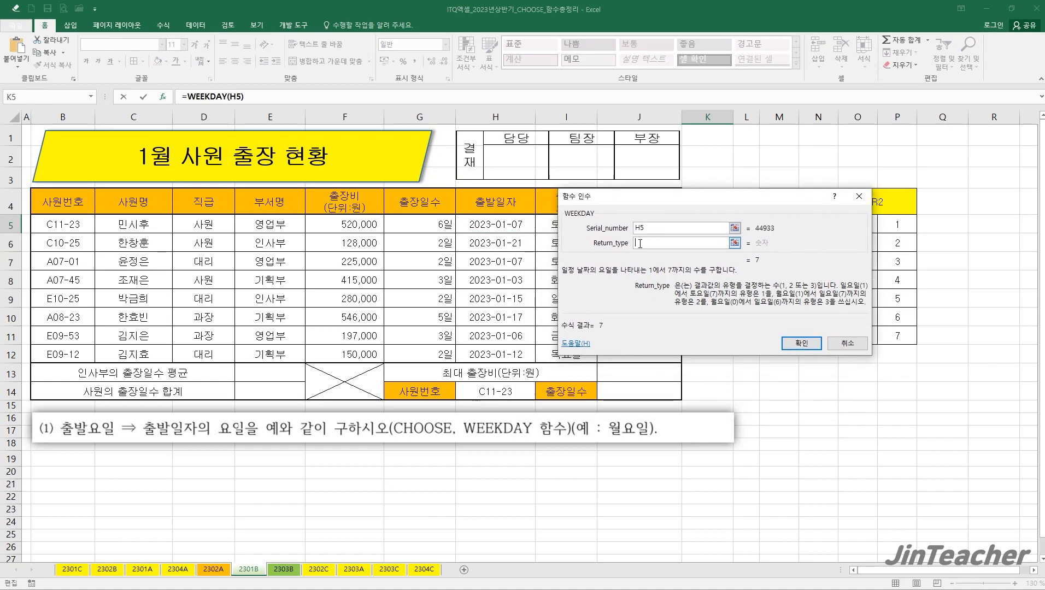
text(1)
click(801, 343)
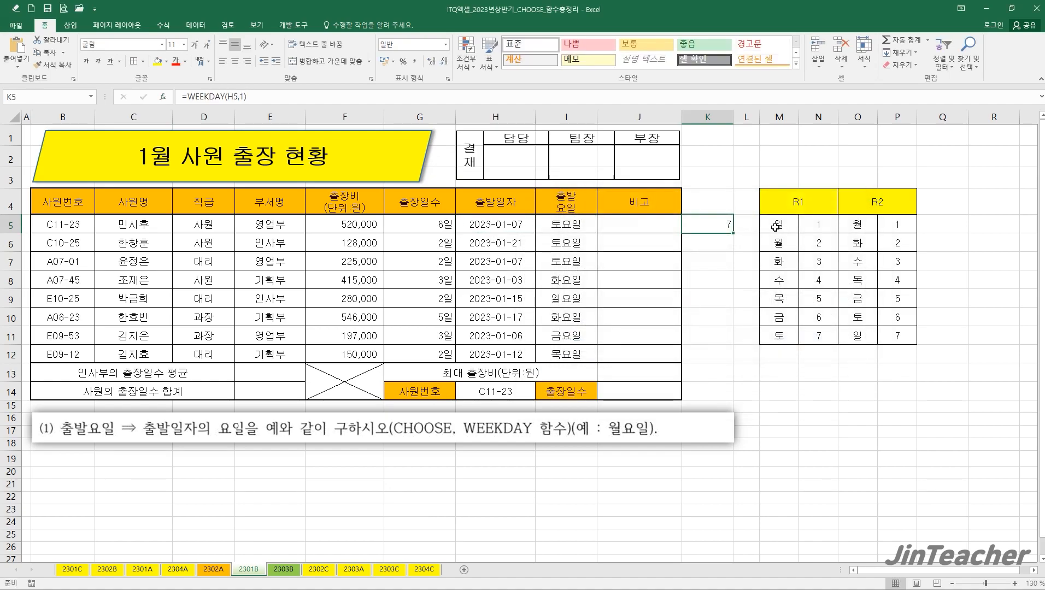
Move WEEKDAY(H5,1) out of the formula in K5 and use it as the index number of a new CHOOSE function there
drag(188, 96, 248, 96)
key(ctrl+c)
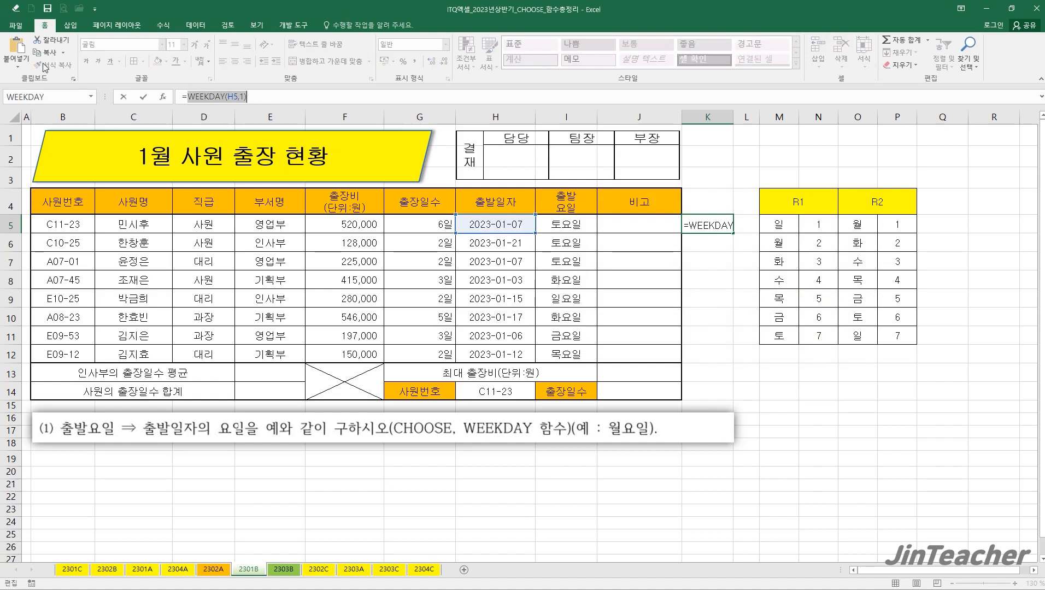
key(BackSpace)
click(161, 98)
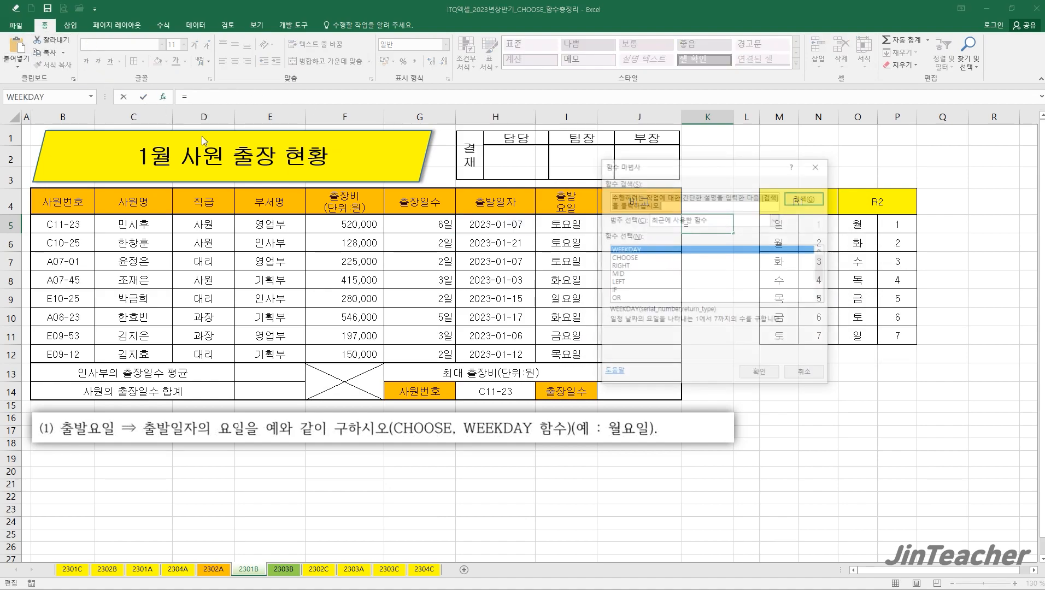
double_click(621, 259)
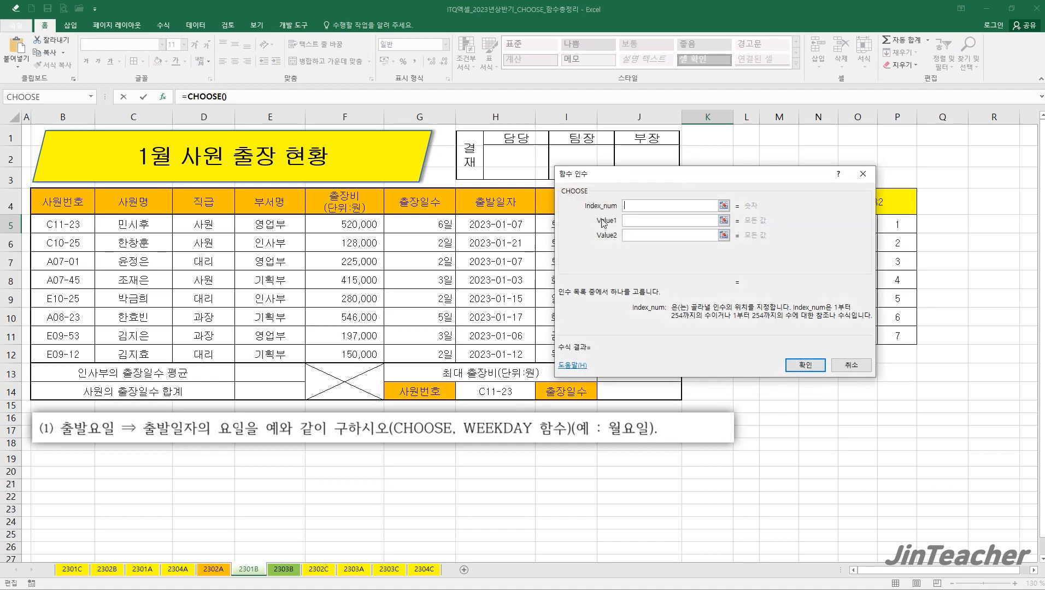
right_click(634, 209)
click(673, 242)
Enter 일요일, 월요일 and 화요일 as the first three values of the CHOOSE function for K5
click(655, 221)
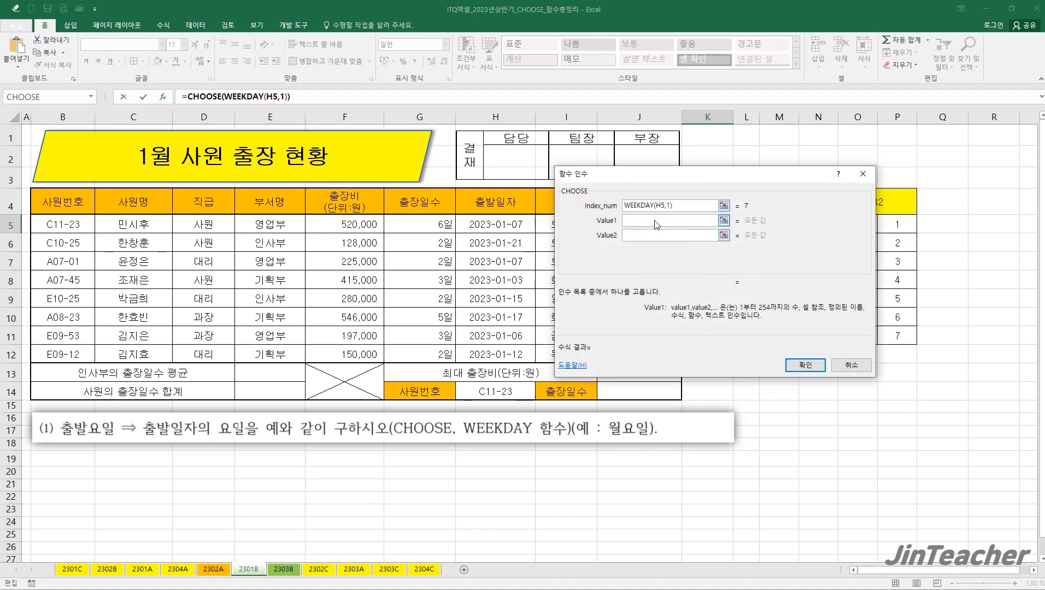
drag(582, 249, 485, 248)
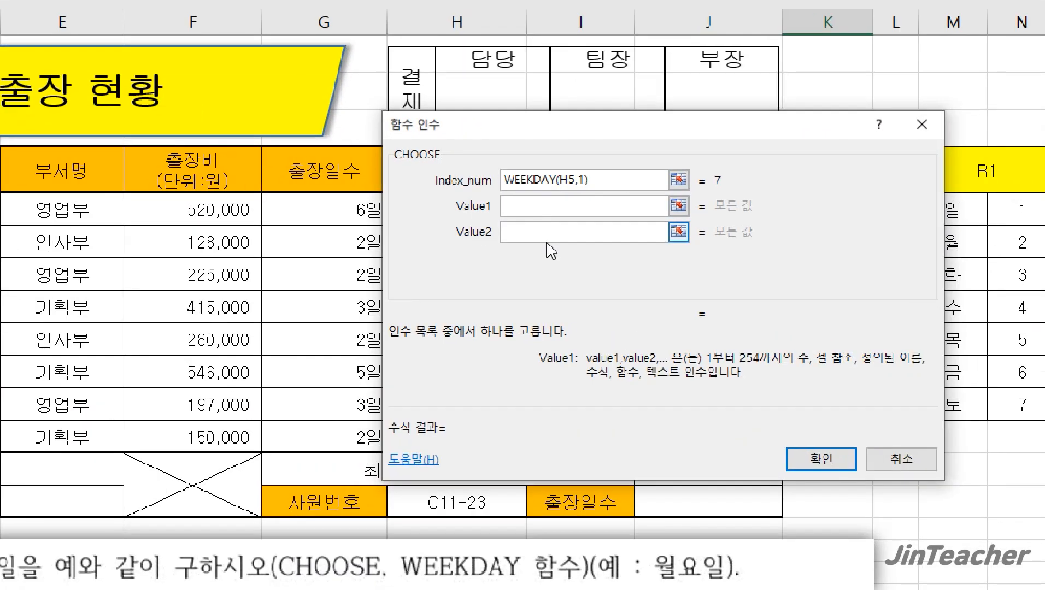
text(일요일)
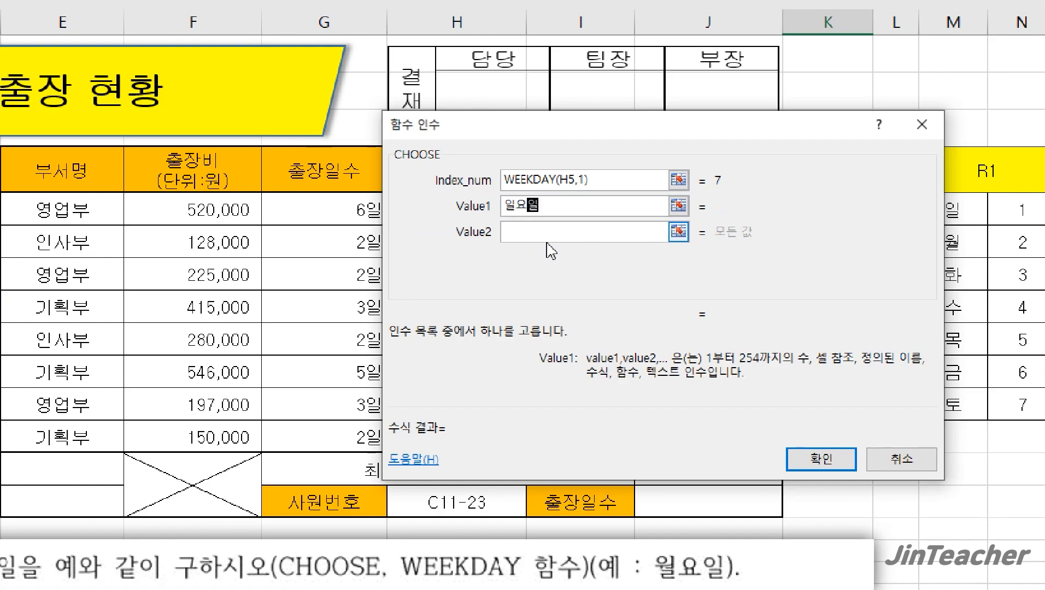
key(Tab)
text(월요이)
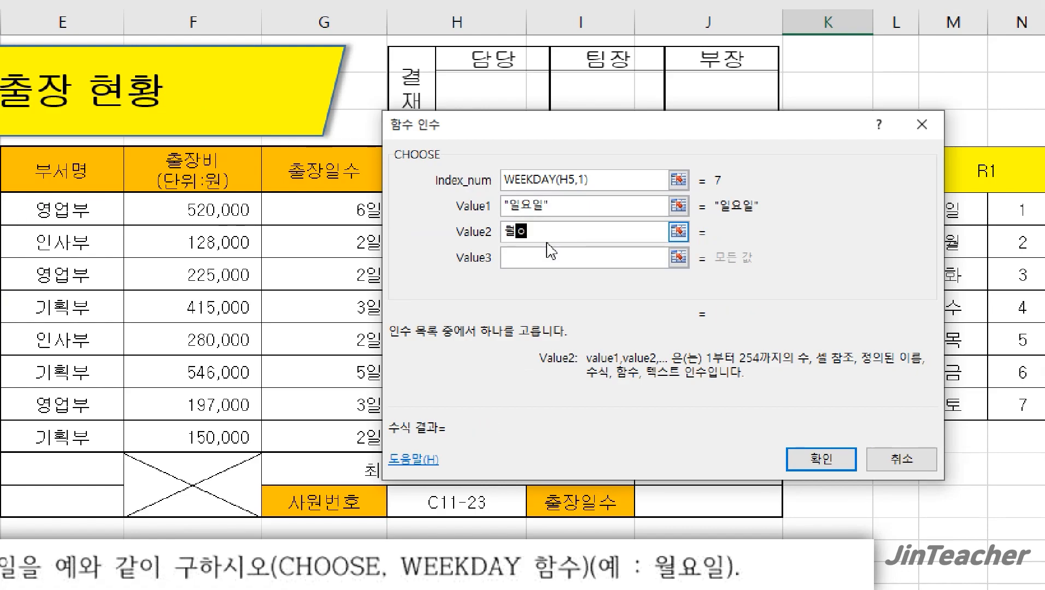
key(Tab)
text(화요일)
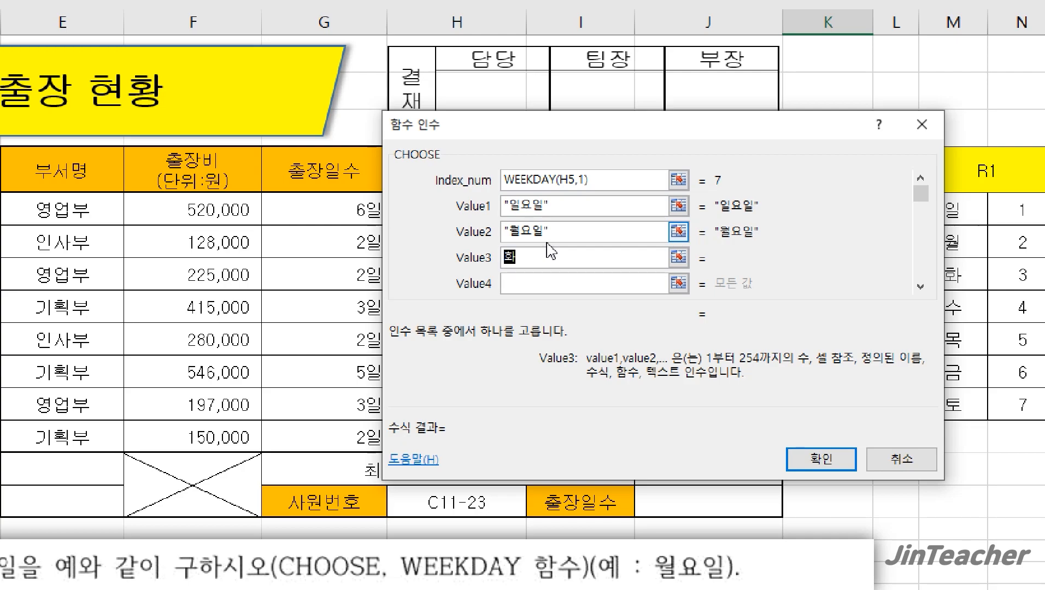
Enter 수요일, 목요일, 금요일 and 토요일 as values 4 to 7 and complete the CHOOSE function in K5
key(Tab)
text(수요일)
key(Tab)
text(목요일)
key(Tab)
text(금요일)
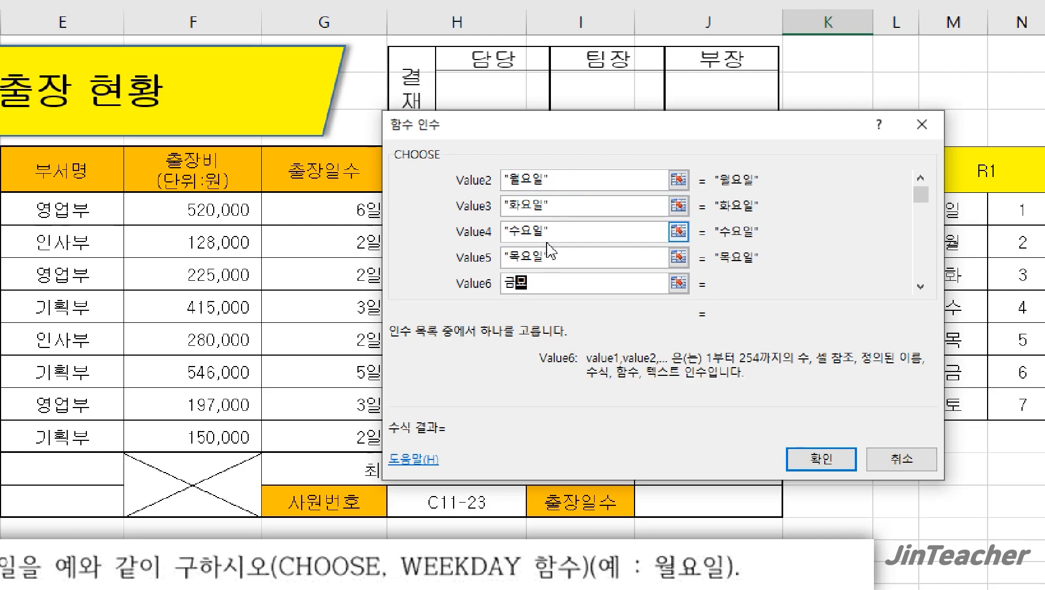
key(Tab)
text(ㅋ토요)
key(BackSpace)
key(BackSpace)
key(BackSpace)
text(토요일)
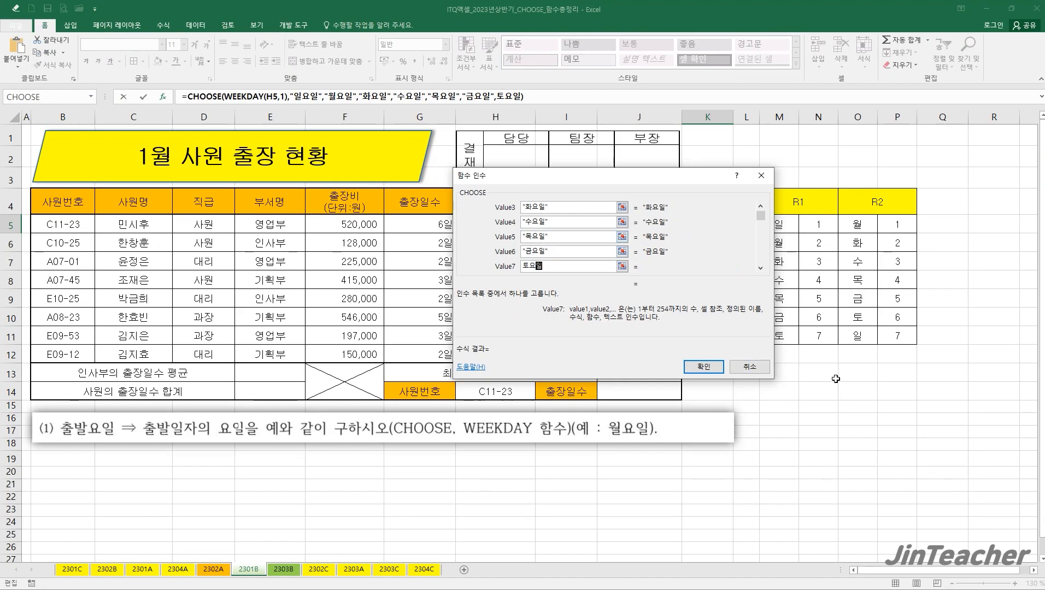
click(719, 367)
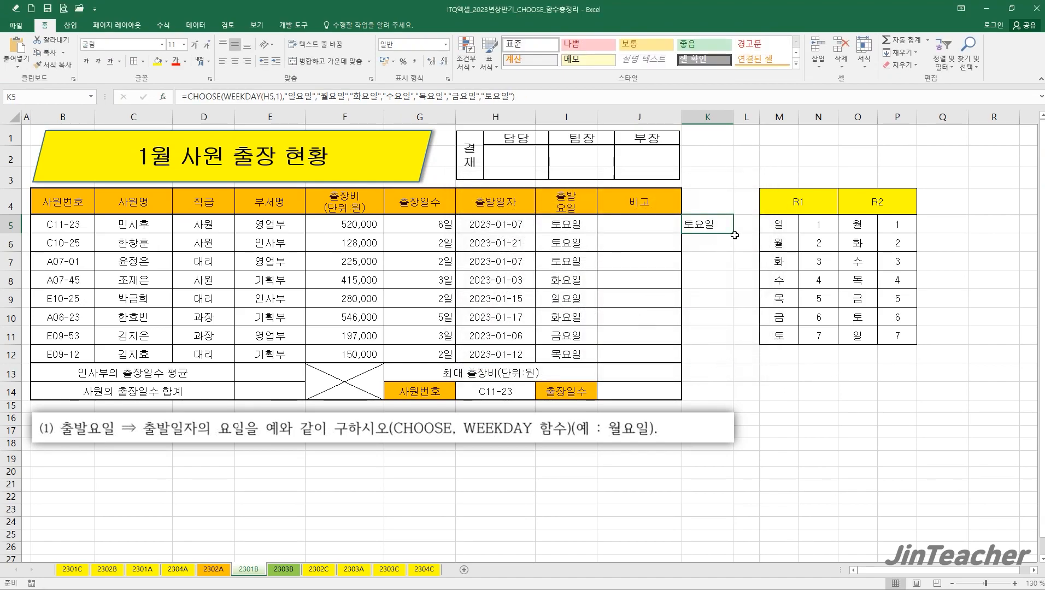
Fill the K5 formula down to K12 and compare the formulas in I5 and K5
drag(734, 235, 733, 355)
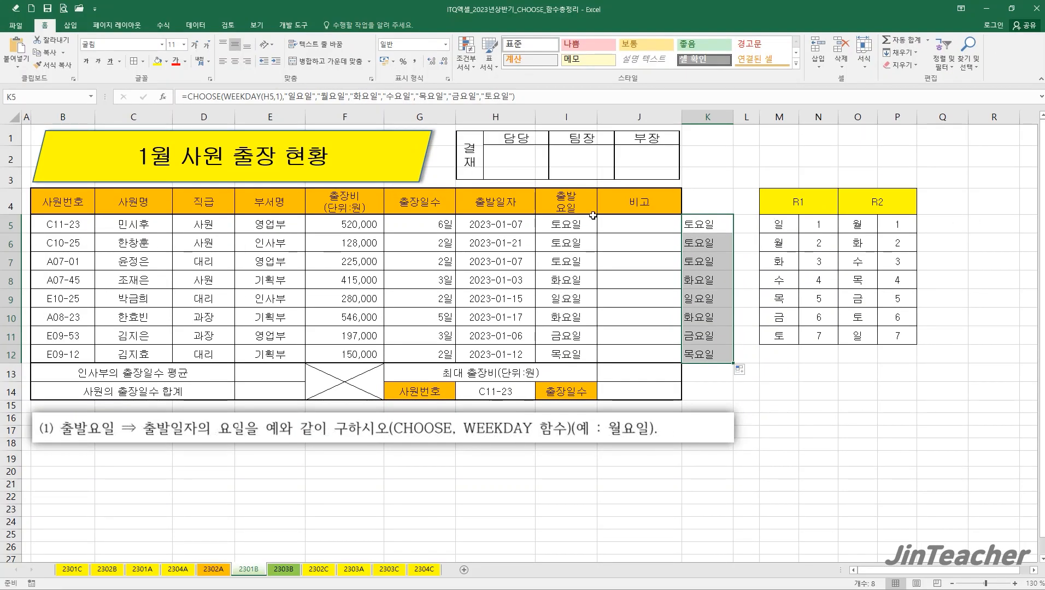
click(560, 225)
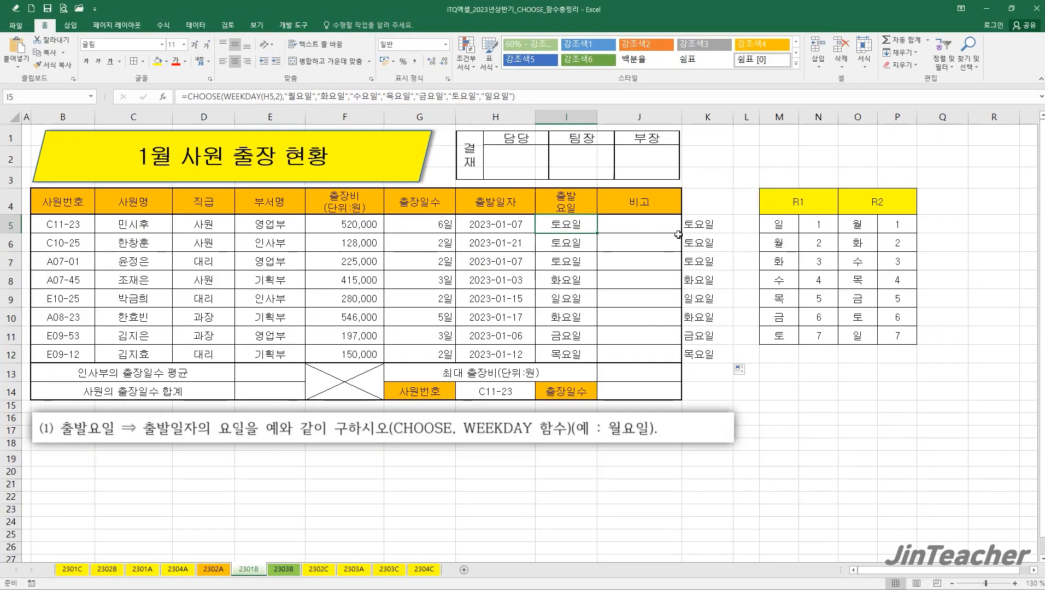
click(1013, 313)
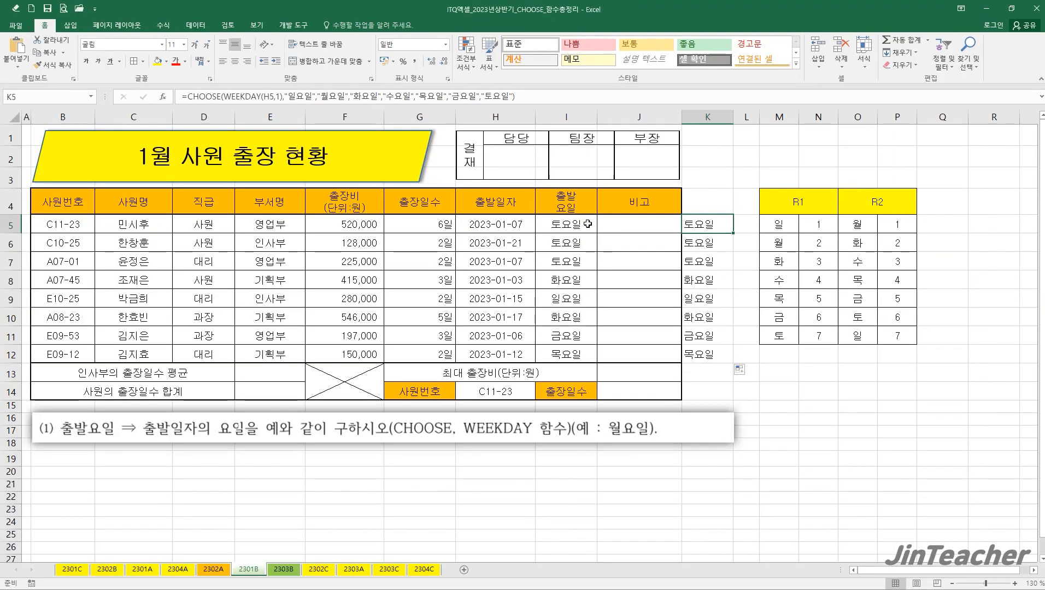
click(585, 223)
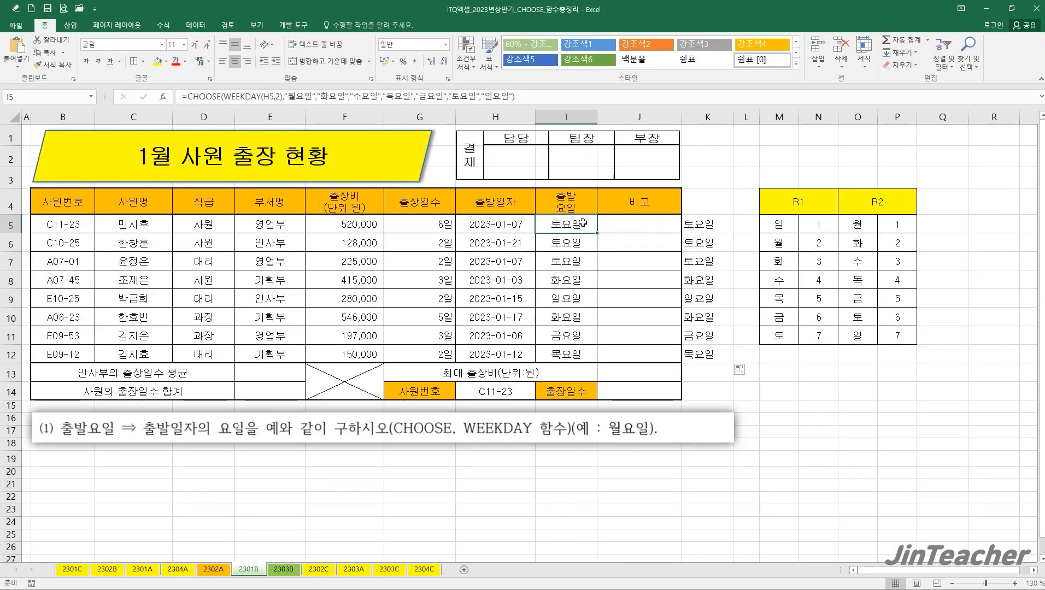
click(593, 352)
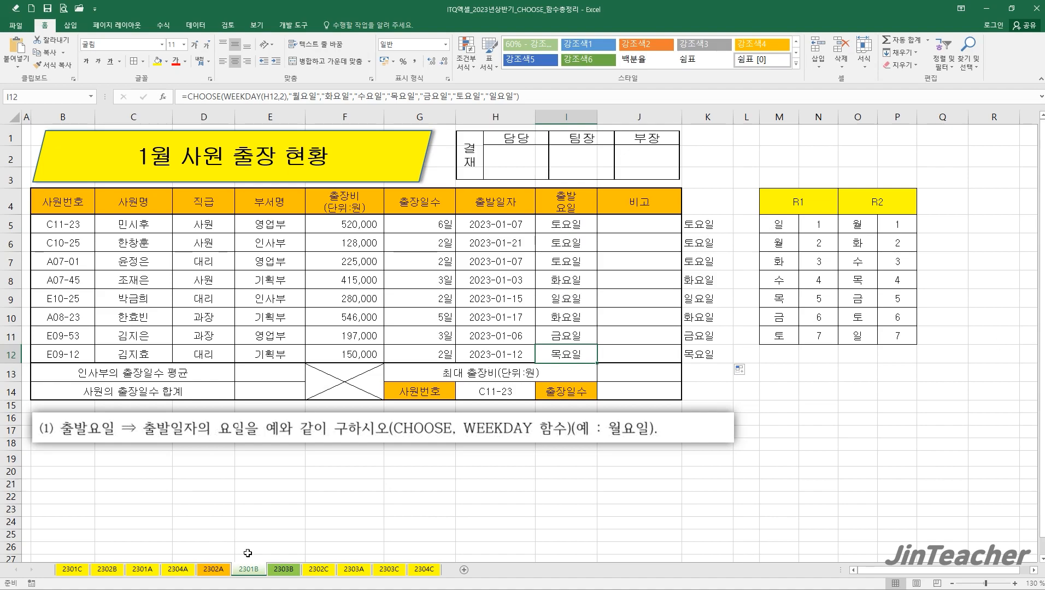
On sheet 2303B, insert a WEEKDAY function in I5 with G5 as the serial number and return type 2
click(278, 572)
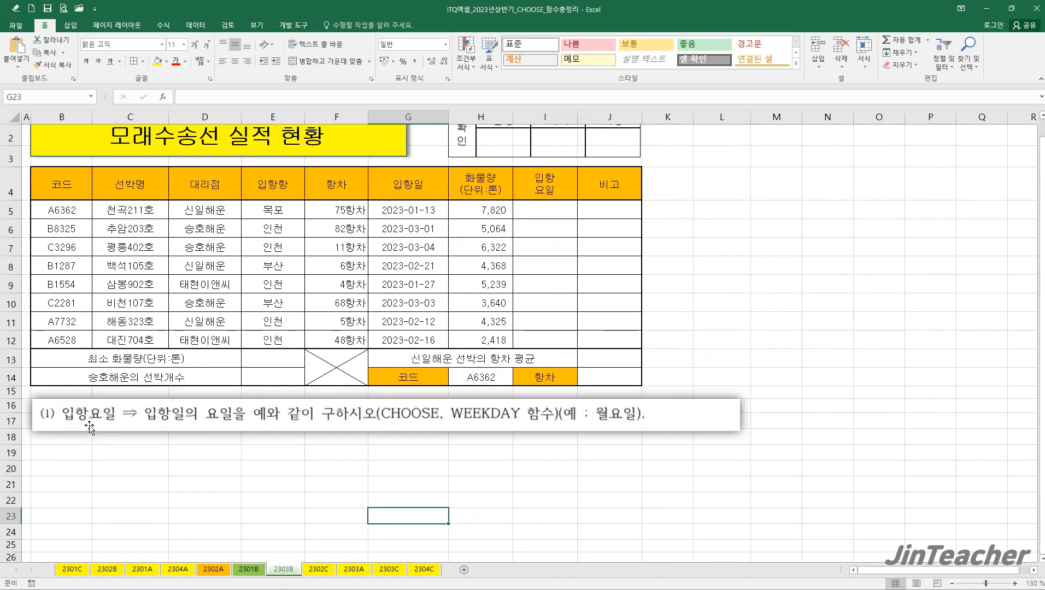
drag(544, 209, 553, 337)
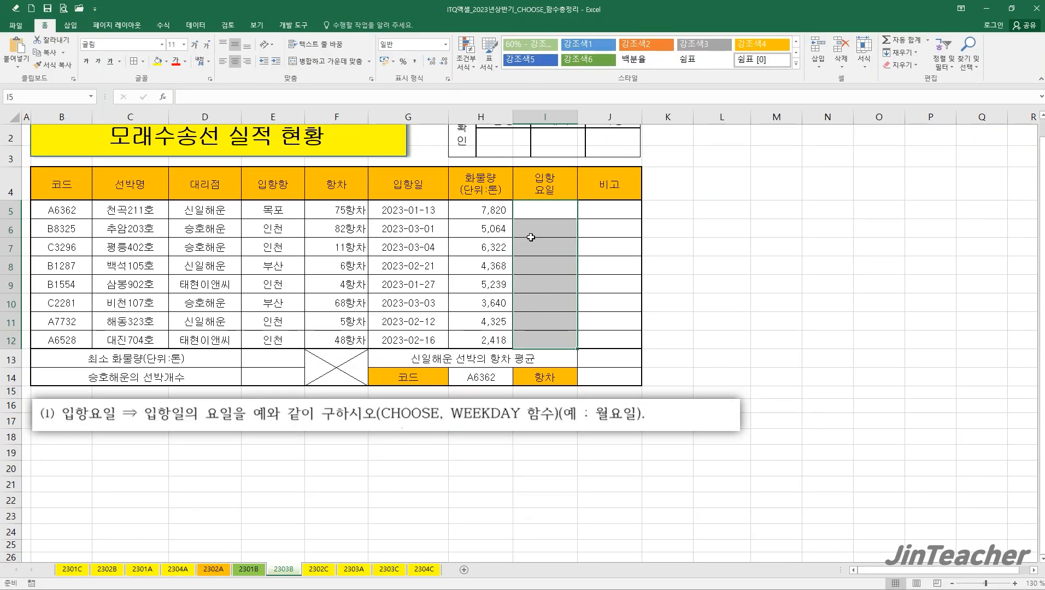
click(539, 209)
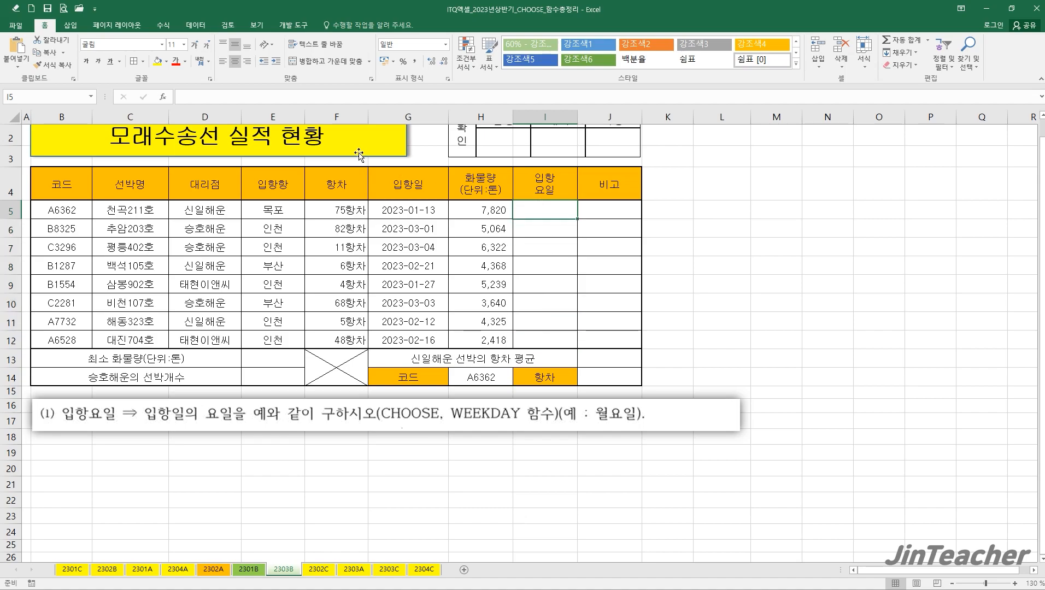
click(164, 97)
double_click(526, 261)
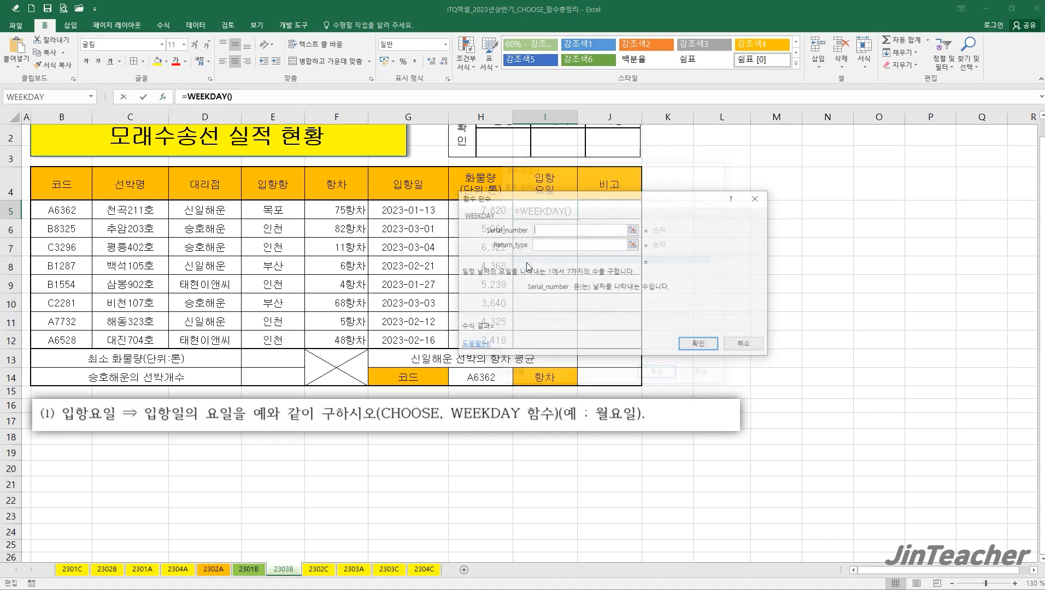
click(402, 211)
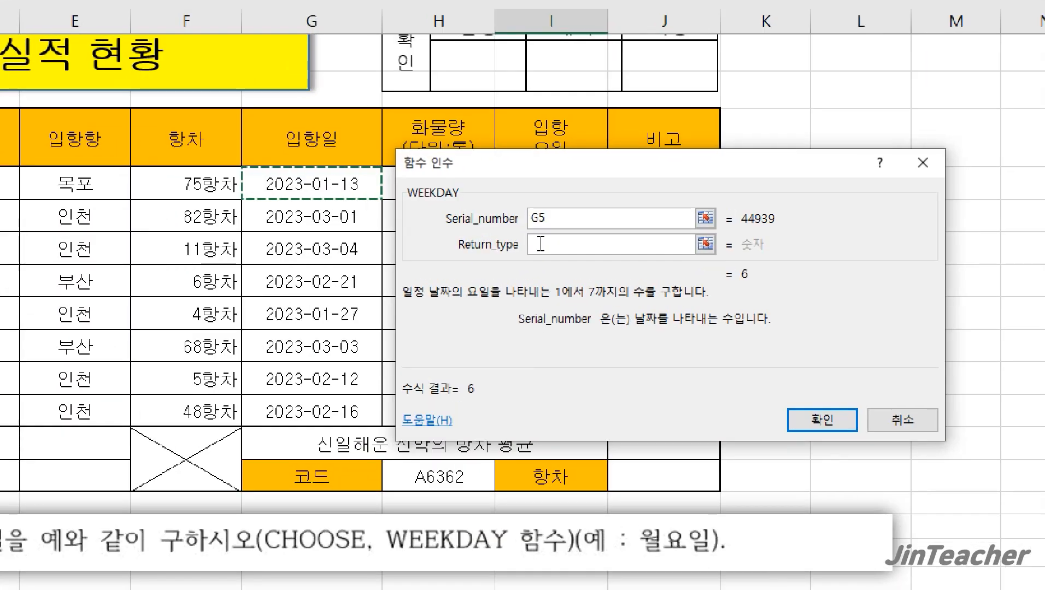
click(541, 244)
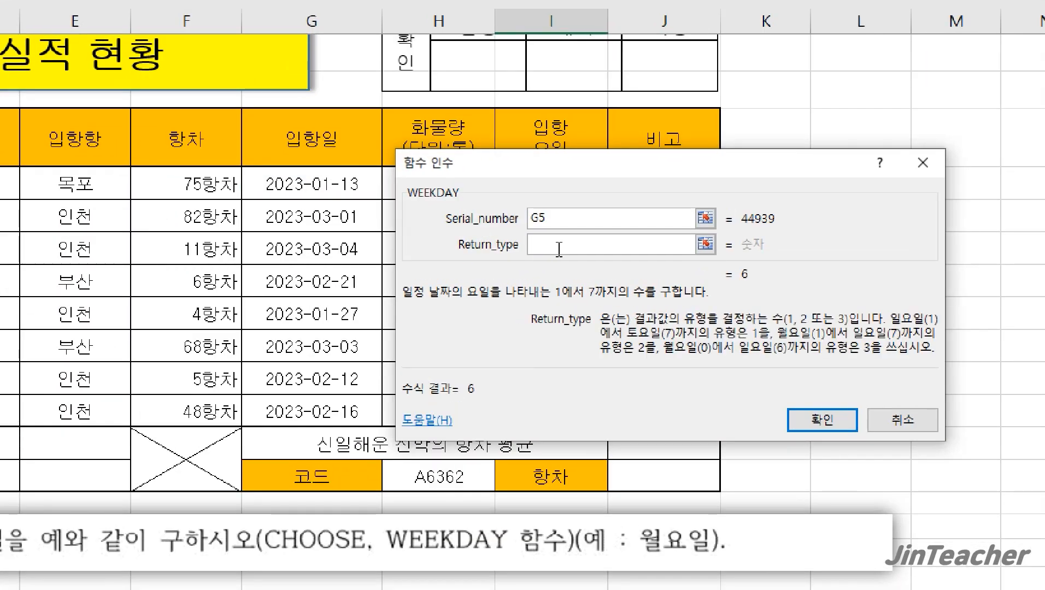
text(2)
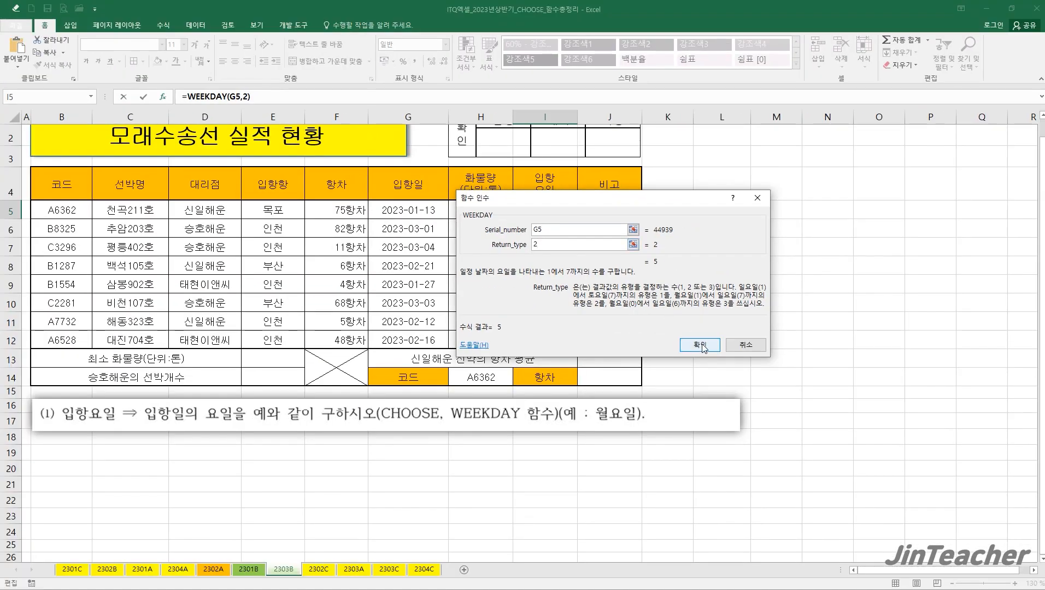
click(822, 419)
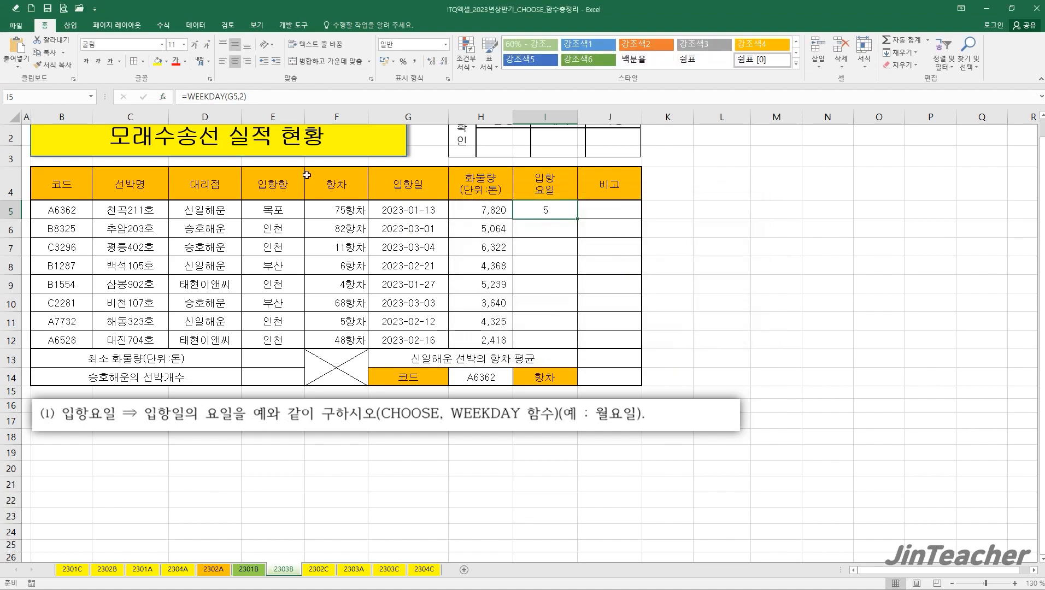
Cut WEEKDAY(G5,2) out of the formula in I5 and use it as the index number of a new CHOOSE function there
drag(188, 96, 331, 100)
key(ctrl+c)
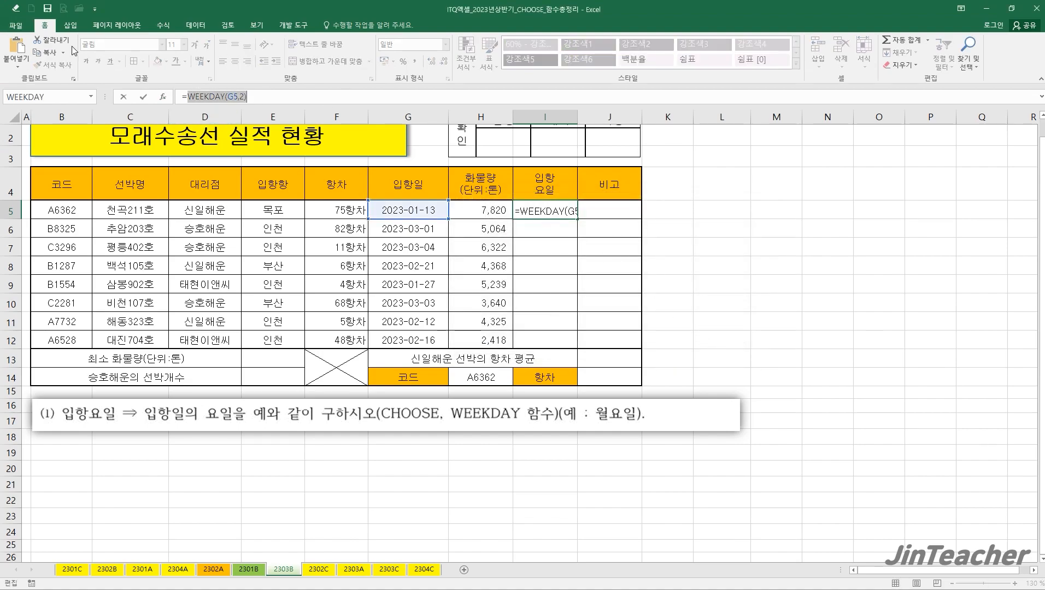
click(59, 41)
click(163, 97)
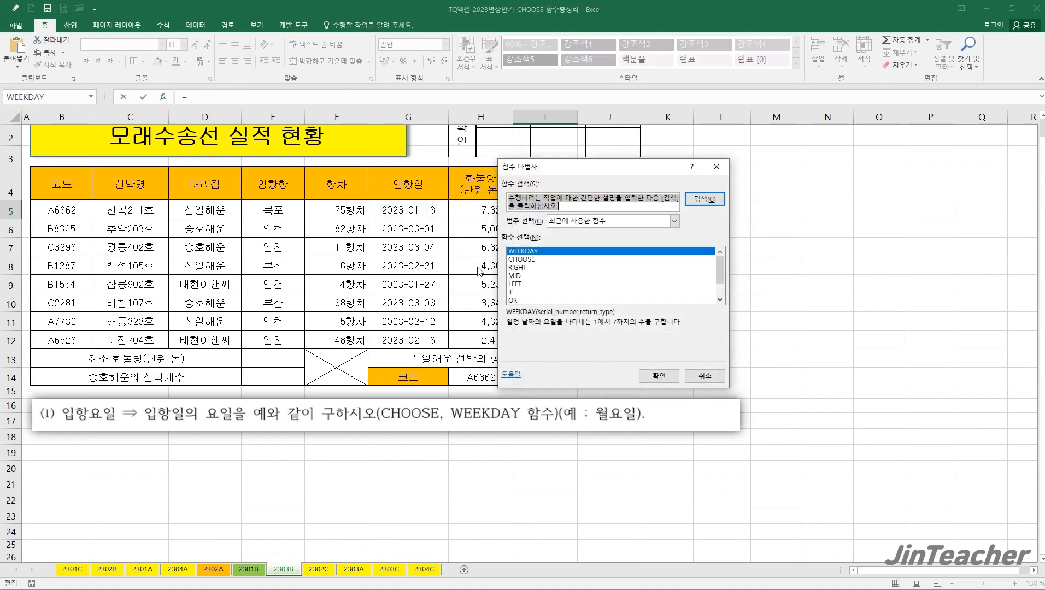
click(538, 267)
double_click(537, 267)
right_click(533, 208)
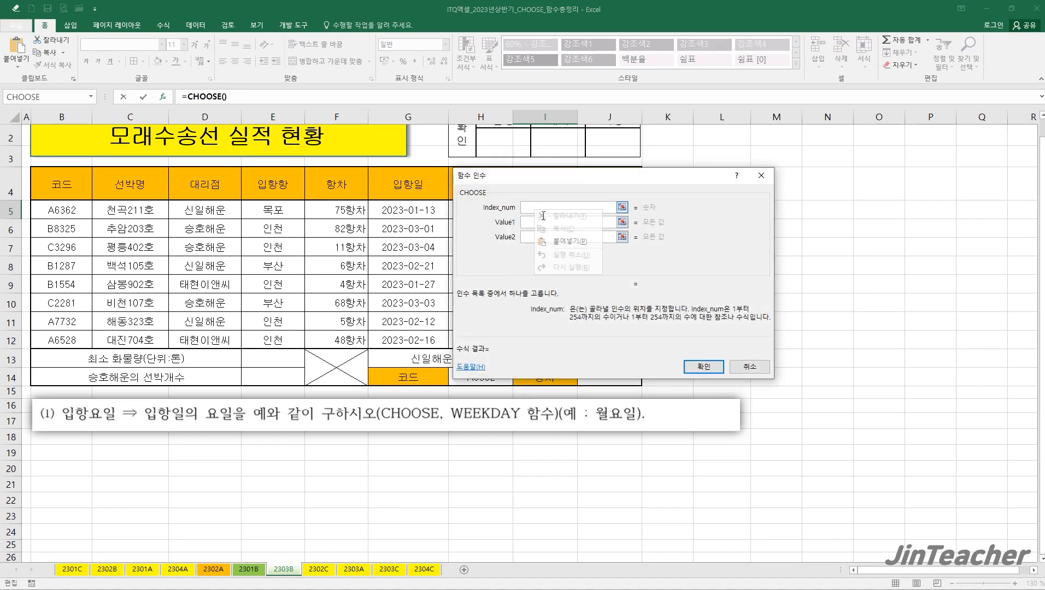
click(563, 239)
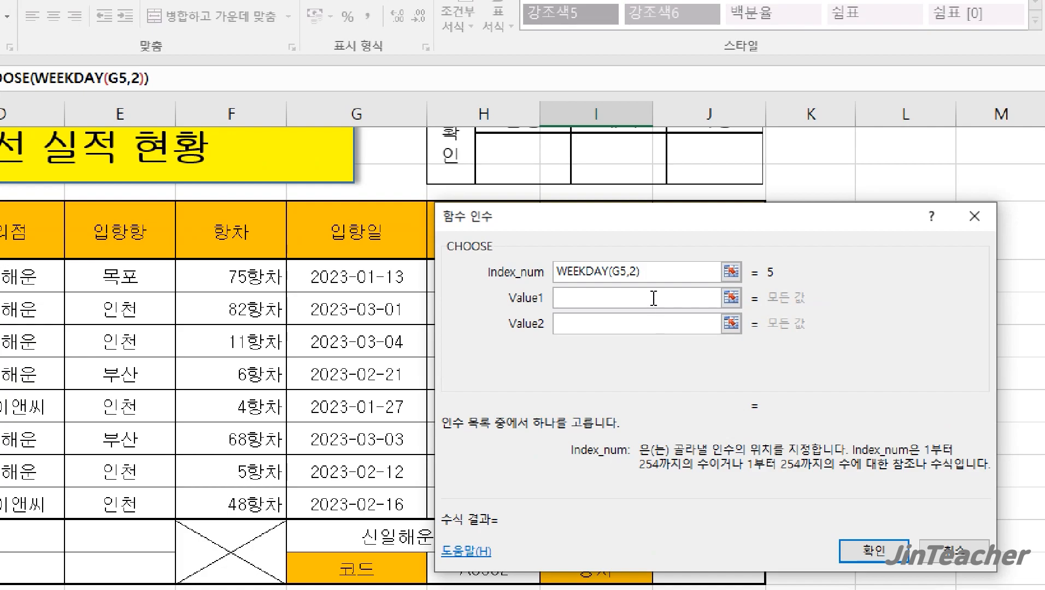
click(654, 298)
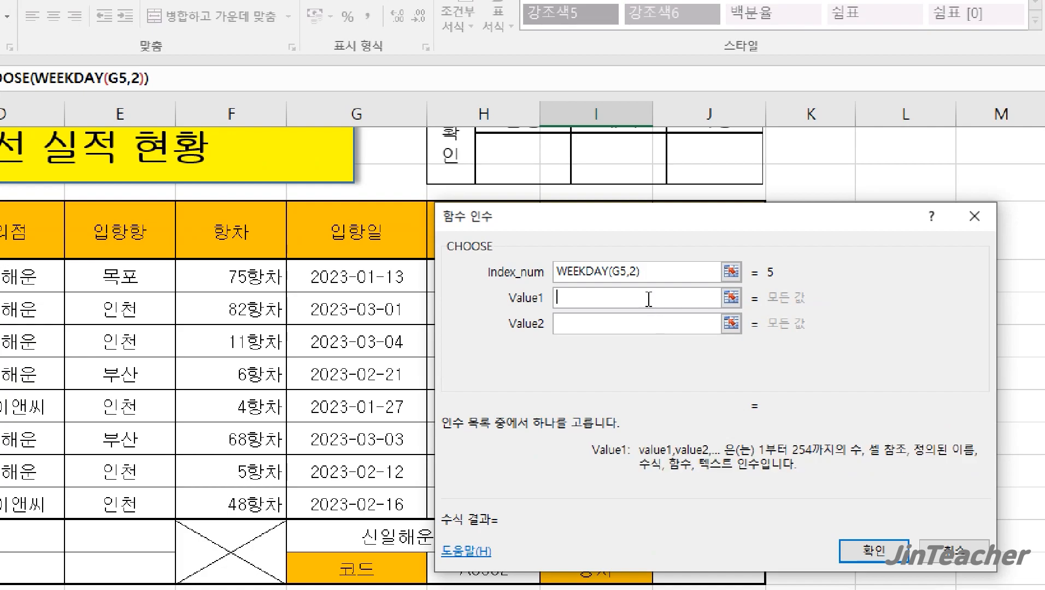
Enter 월요일, 화요일 and 수요일 as values 1 to 3 of the CHOOSE function in I5
text("월요일")
key(Tab)
text(화요일)
key(Tab)
text(수요일)
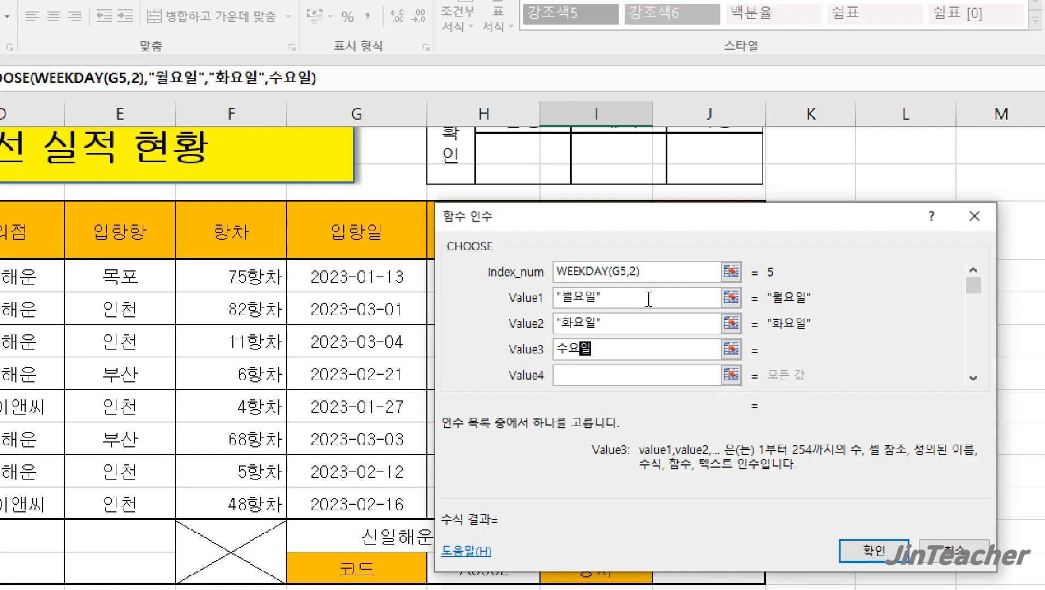
Enter 목요일, 금요일, 토요일 and 일요일 as values 4 to 7 and complete the CHOOSE function in I5
key(Tab)
text(목요일)
key(Tab)
text(금요일)
key(Tab)
text(토요일)
key(Tab)
text(일요일)
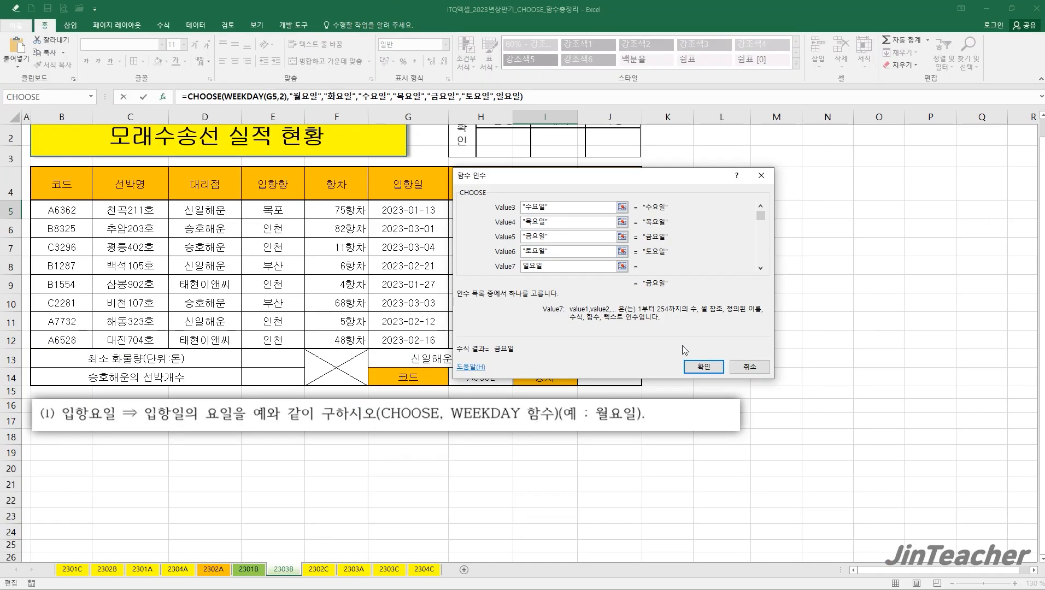
click(703, 367)
Fill the I5 formula down to I12 without formatting and select I12
drag(578, 219, 574, 341)
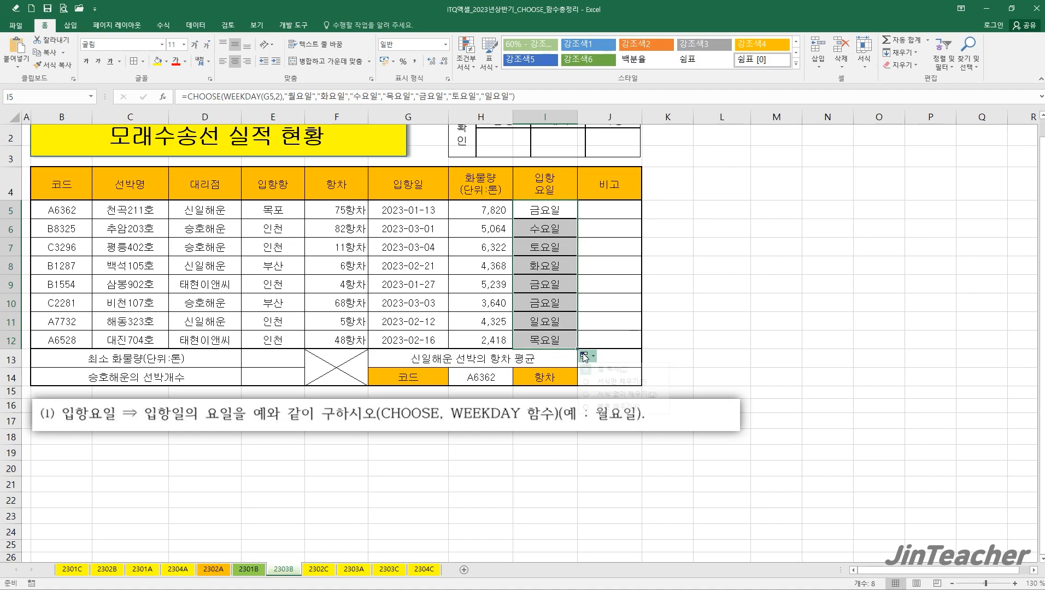
click(584, 355)
click(623, 396)
click(558, 342)
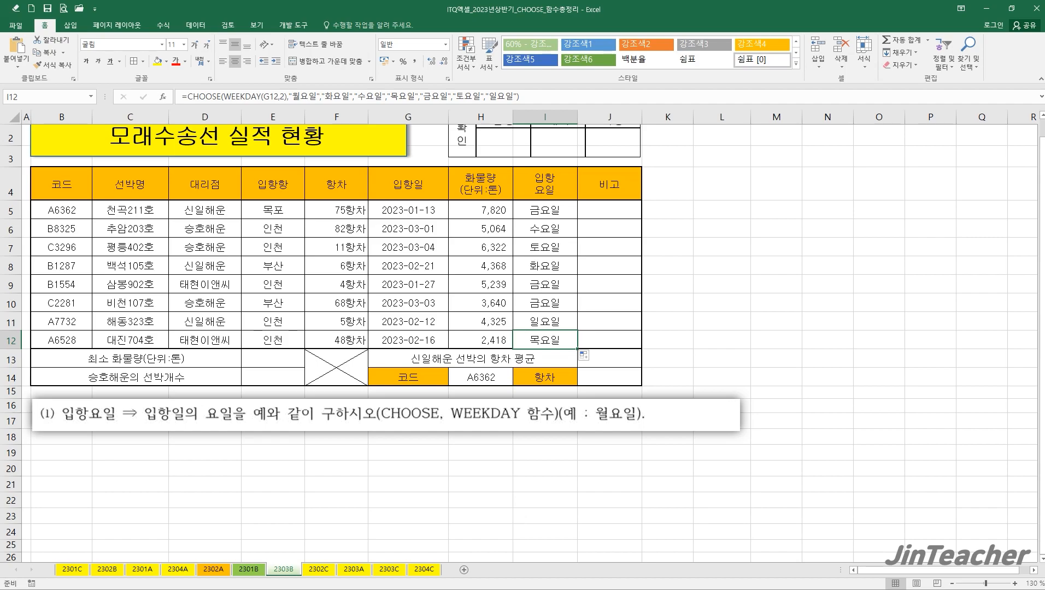
Look through the exam questions on sheets 2302C, 2303A, 2303C and 2304C and return to sheet 2302C
click(324, 572)
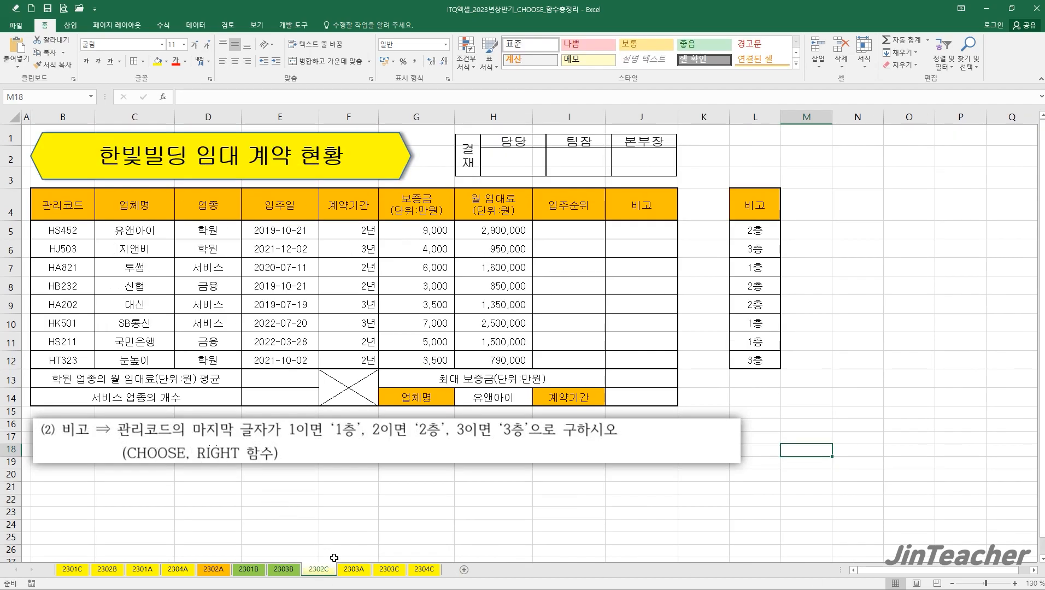
click(346, 571)
click(395, 572)
click(423, 571)
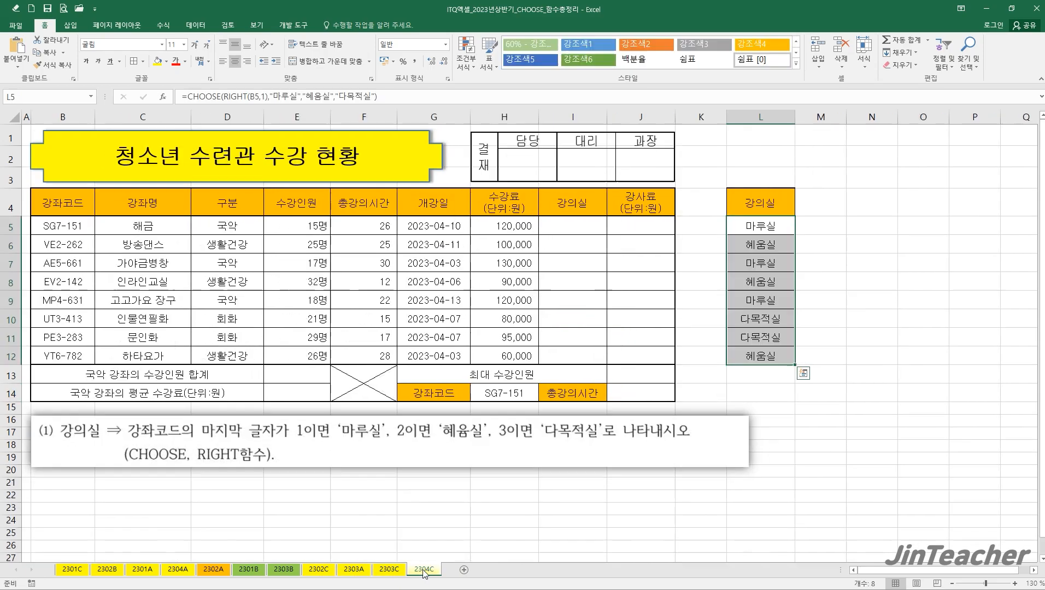
click(392, 571)
click(354, 572)
click(320, 572)
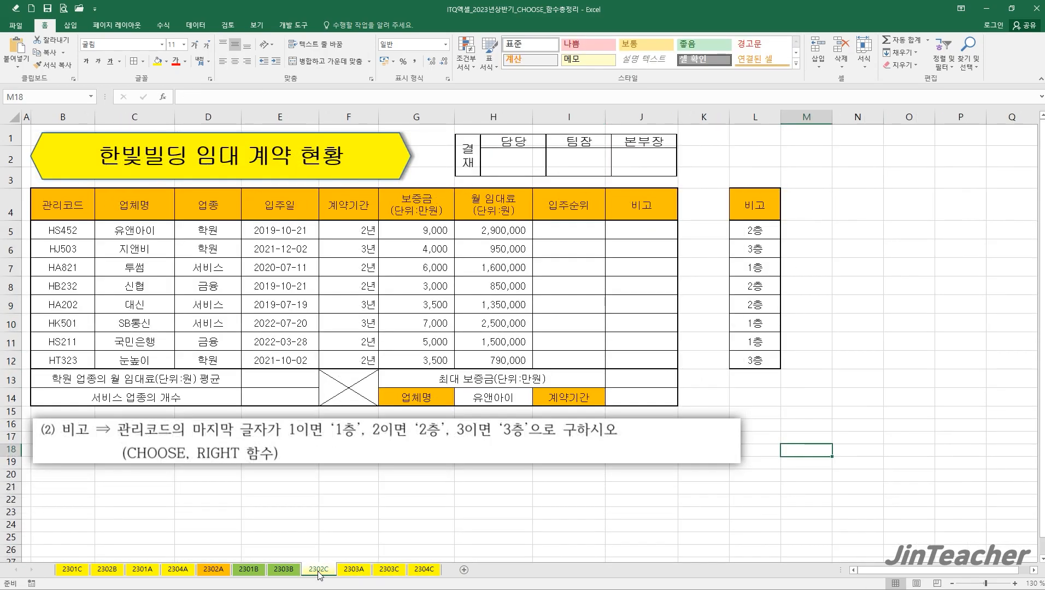